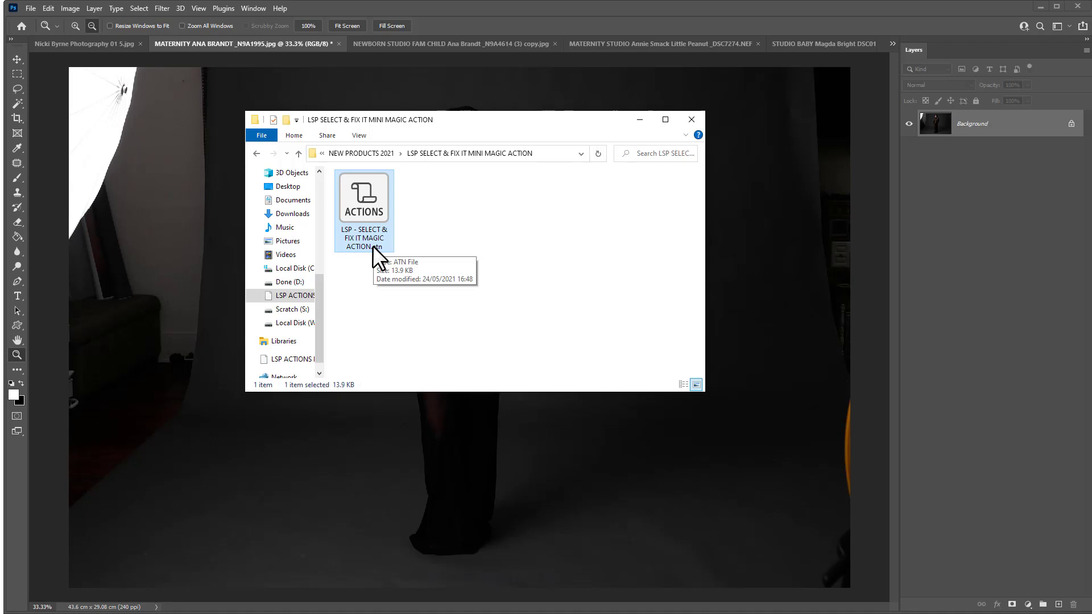
Load the LSP - SELECT & FIX IT MAGIC ACTION.atn file into Photoshop, keeping its conflicting action shortcuts.
{"action": "left_click_drag", "start_coordinate": [373, 244], "coordinate": [381, 186]}
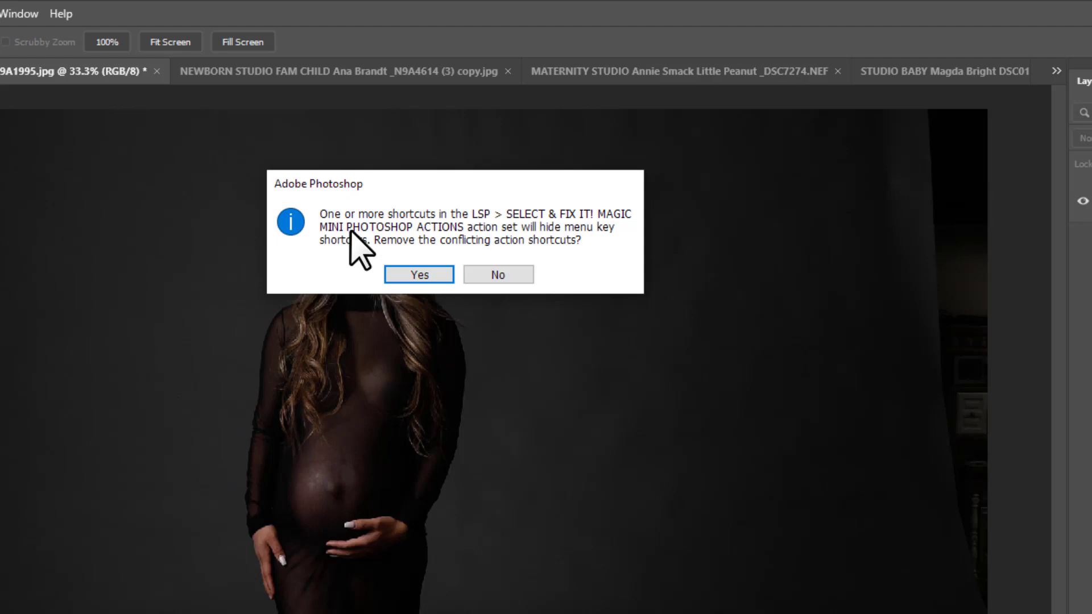
{"action": "left_click", "coordinate": [500, 275]}
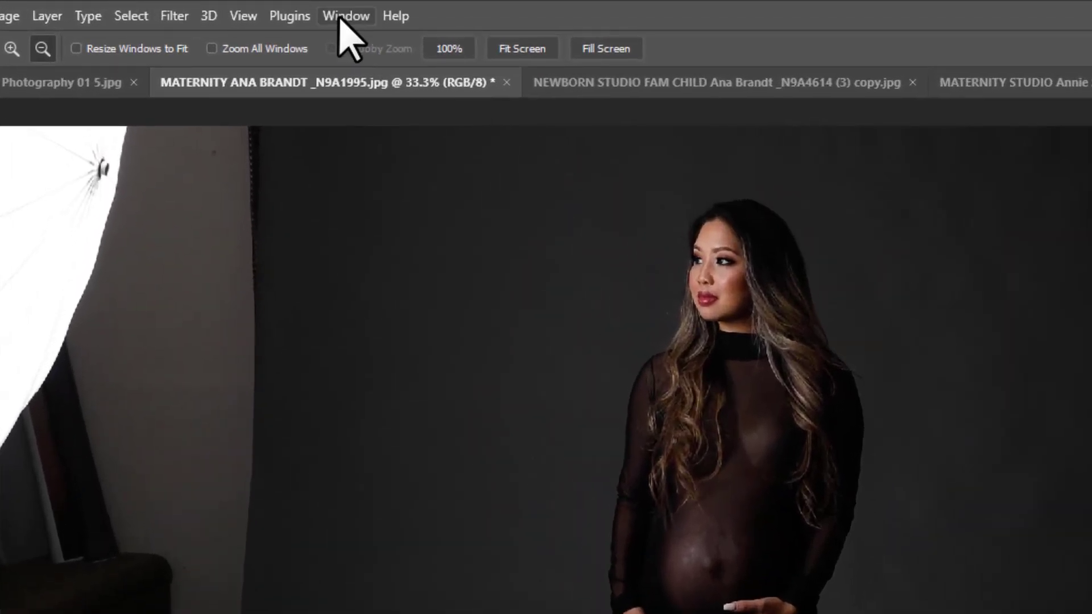
Display the Actions list, expand the LSP > SELECT & FIX IT! set and select action 1, CREATE DUPLICATE FIXING LAYER.
{"action": "left_click", "coordinate": [342, 18]}
{"action": "left_click", "coordinate": [349, 163]}
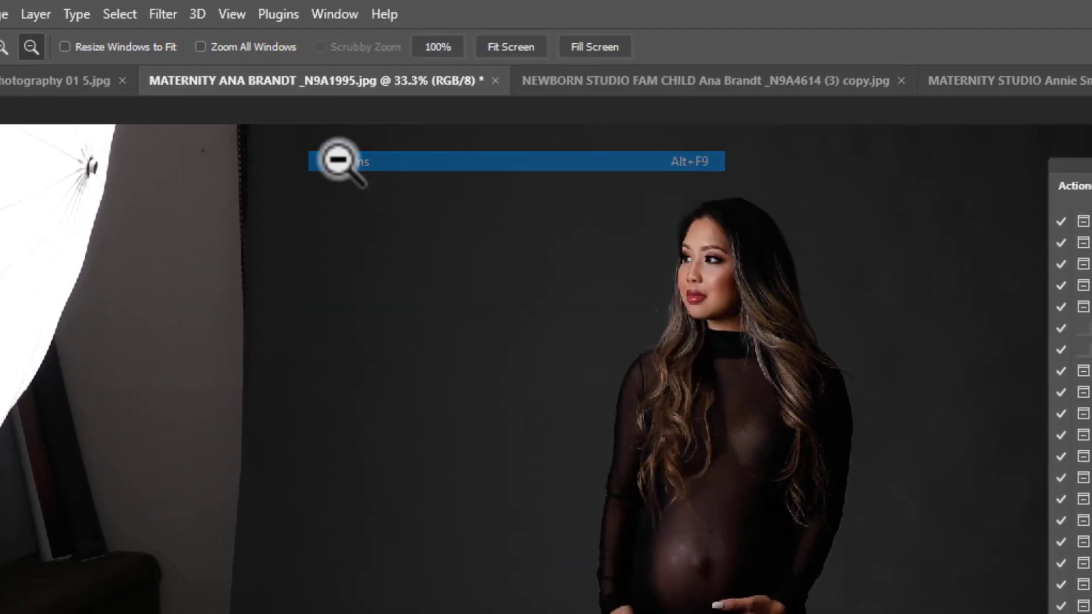
{"action": "left_click_drag", "start_coordinate": [525, 105], "coordinate": [628, 94]}
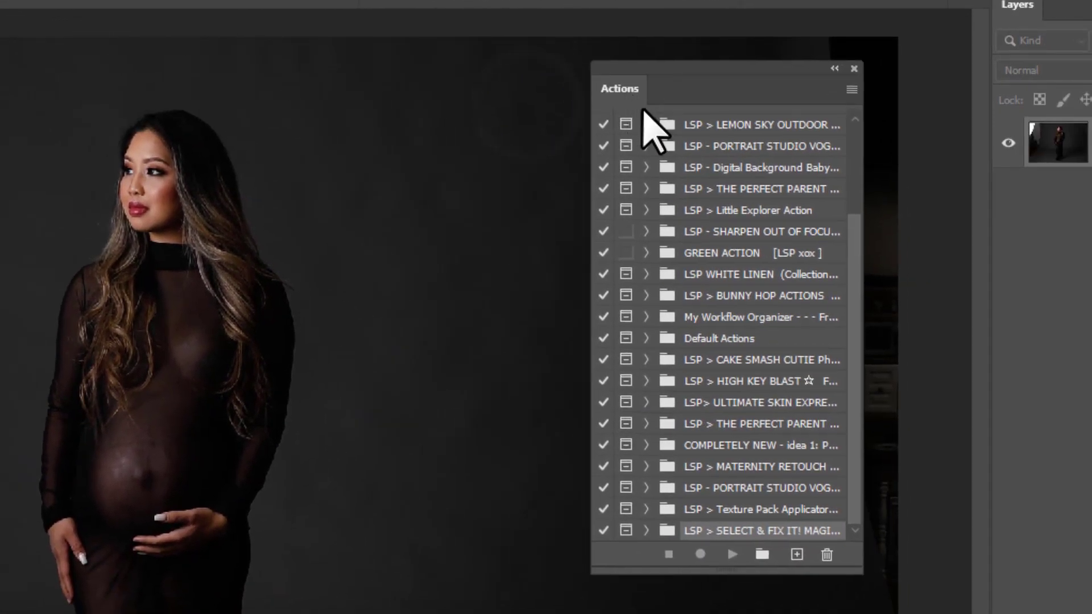
{"action": "left_click_drag", "start_coordinate": [856, 337], "coordinate": [857, 244]}
{"action": "left_click_drag", "start_coordinate": [855, 285], "coordinate": [870, 462]}
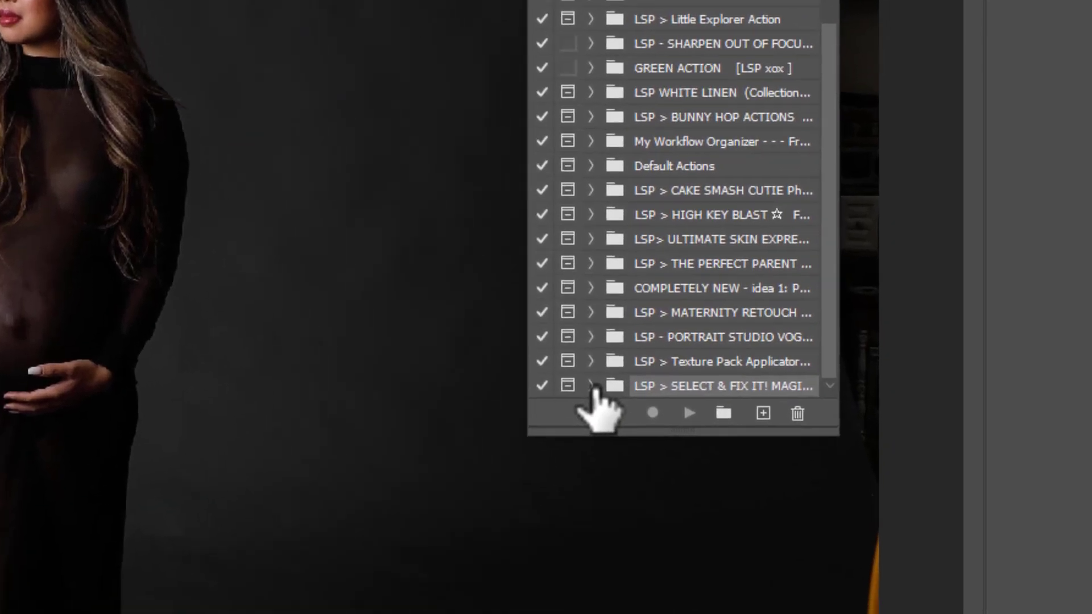
{"action": "left_click", "coordinate": [645, 530]}
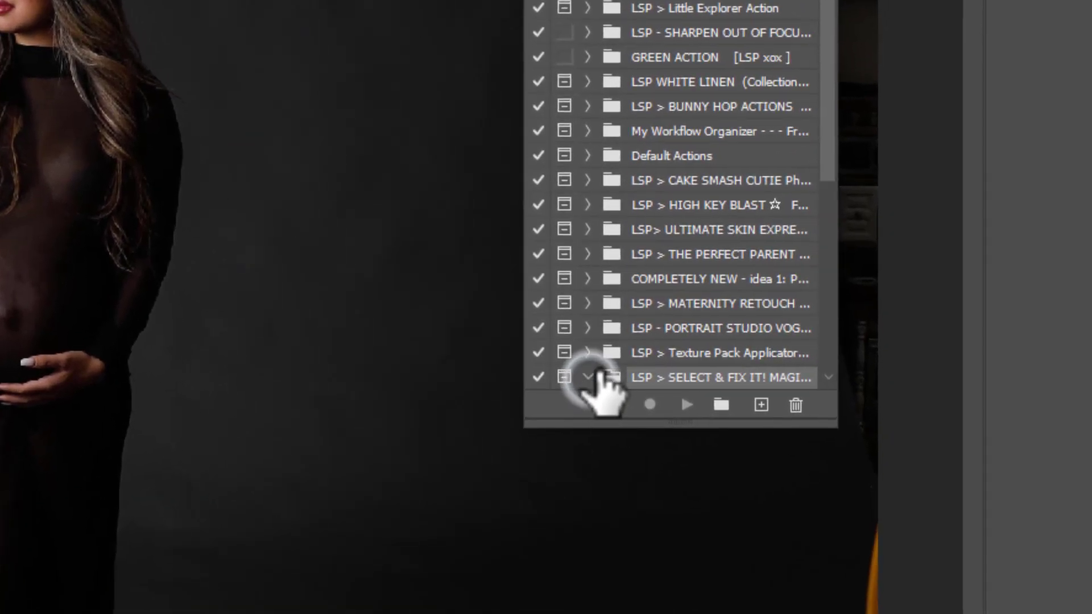
{"action": "left_click_drag", "start_coordinate": [825, 111], "coordinate": [846, 318]}
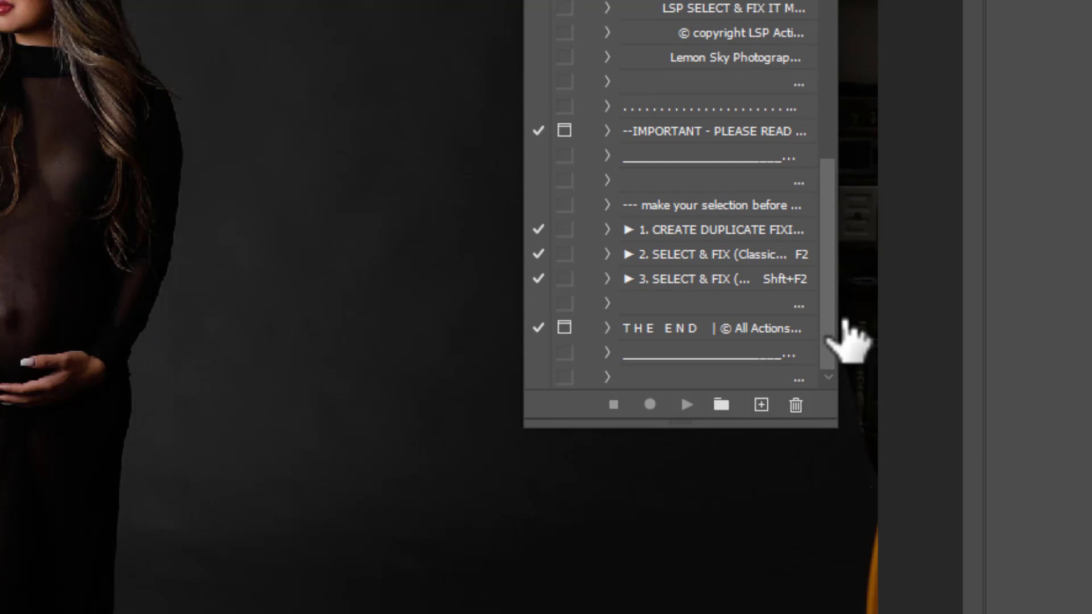
{"action": "left_click", "coordinate": [705, 228]}
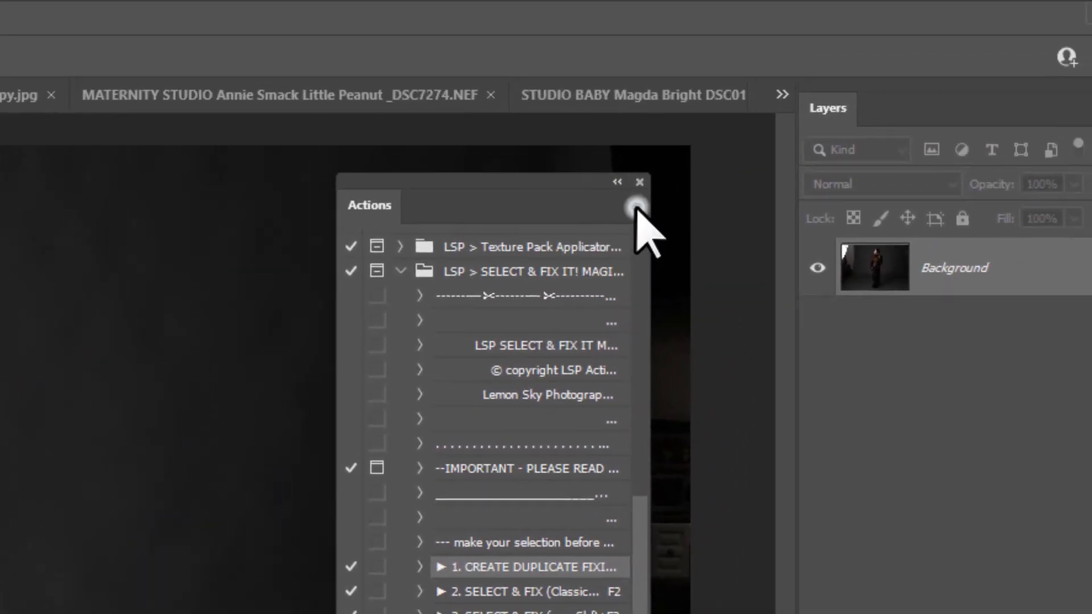
Switch the actions to Button Mode and arrange their window as one narrow column beside the subject, showing the SELECT & FIX buttons.
{"action": "left_click", "coordinate": [637, 206]}
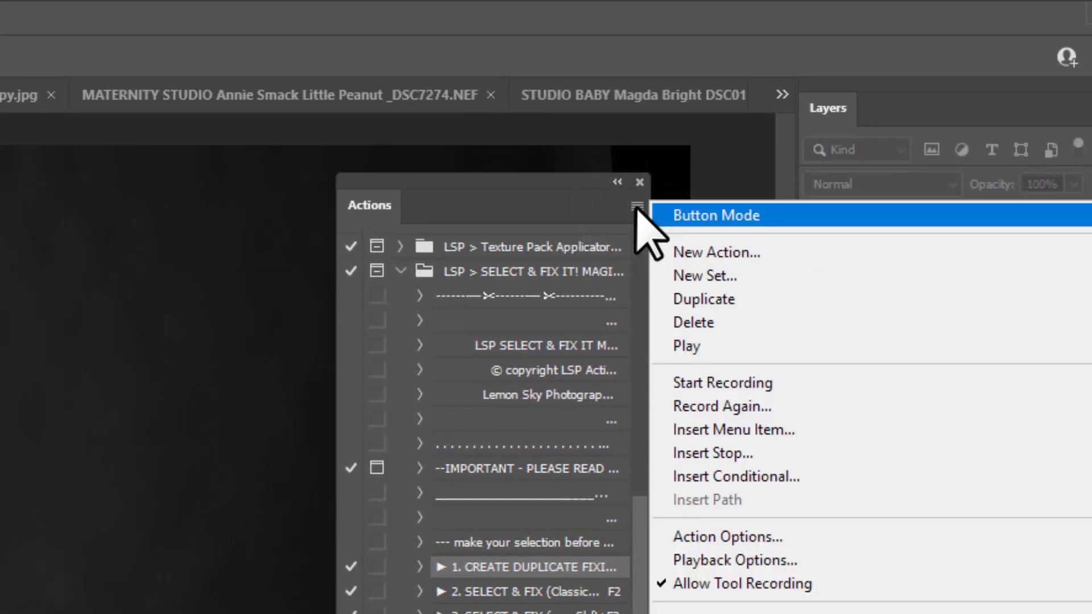
{"action": "left_click", "coordinate": [677, 216]}
{"action": "left_click_drag", "start_coordinate": [334, 268], "coordinate": [204, 273]}
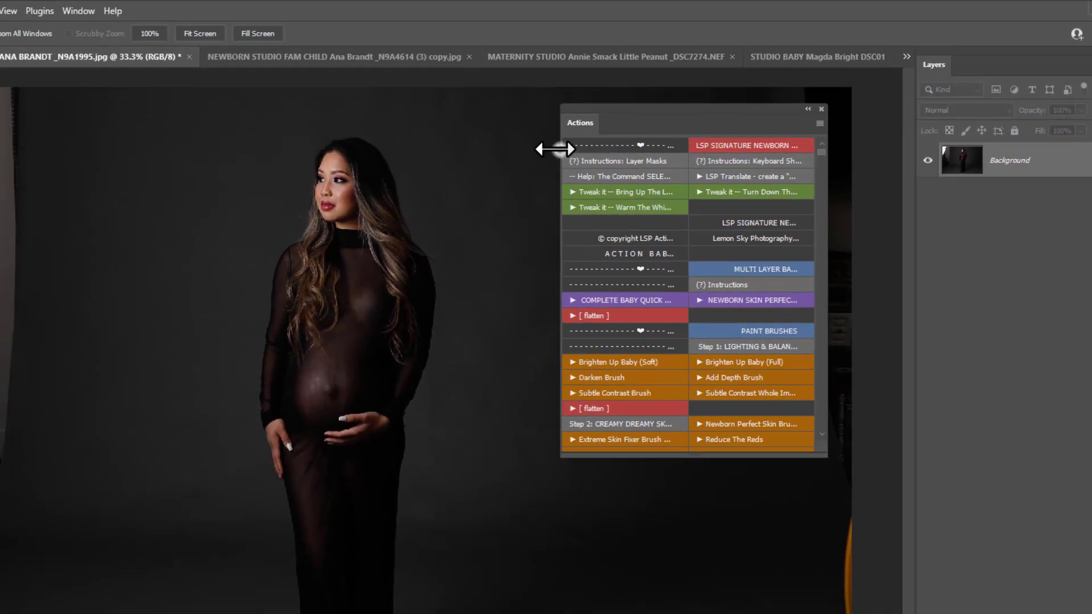
{"action": "left_click_drag", "start_coordinate": [555, 146], "coordinate": [640, 181]}
{"action": "left_click", "coordinate": [702, 176]}
{"action": "left_click_drag", "start_coordinate": [821, 155], "coordinate": [824, 443]}
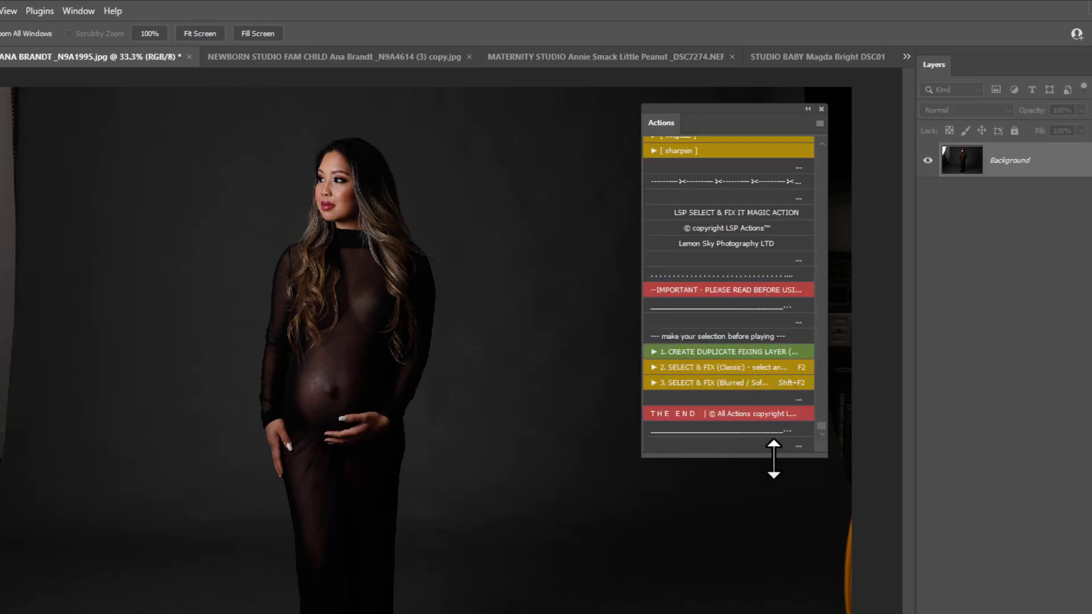
{"action": "left_click_drag", "start_coordinate": [772, 459], "coordinate": [767, 426]}
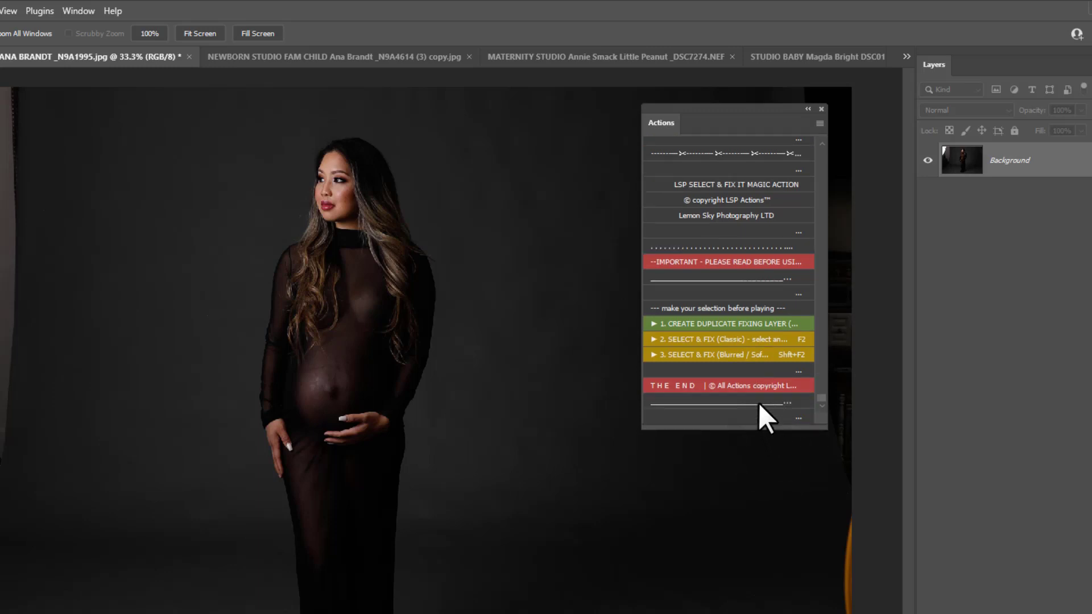
{"action": "left_click_drag", "start_coordinate": [659, 127], "coordinate": [737, 92]}
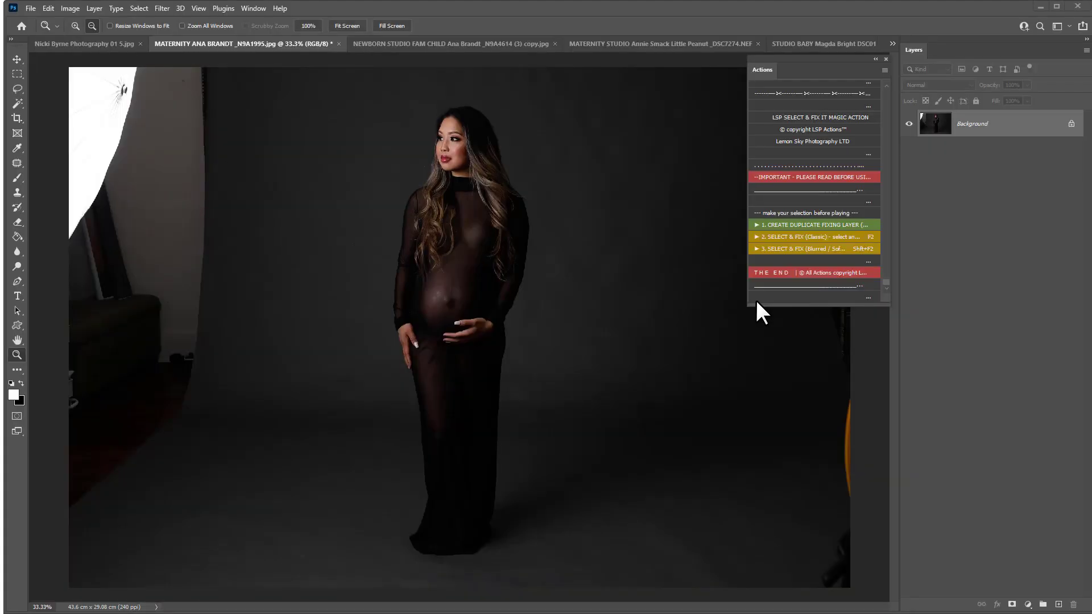
Run the IMPORTANT - PLEASE READ action and read through its introduction, SELECT & FIX instructions and tips.
{"action": "left_click", "coordinate": [788, 229]}
{"action": "left_click", "coordinate": [780, 176]}
{"action": "left_click_drag", "start_coordinate": [542, 114], "coordinate": [581, 99]}
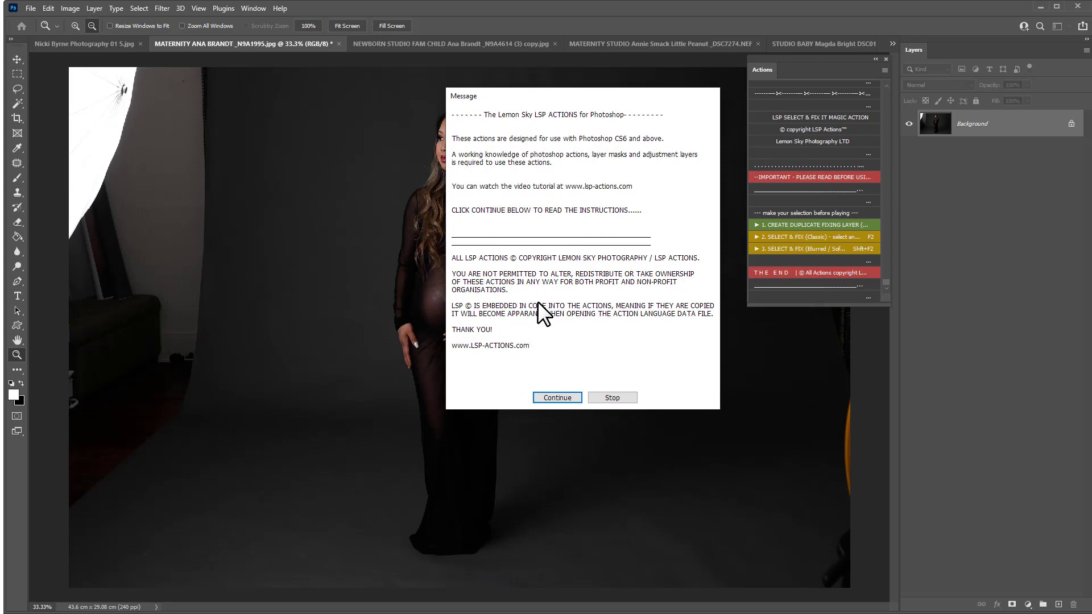
{"action": "left_click", "coordinate": [555, 397]}
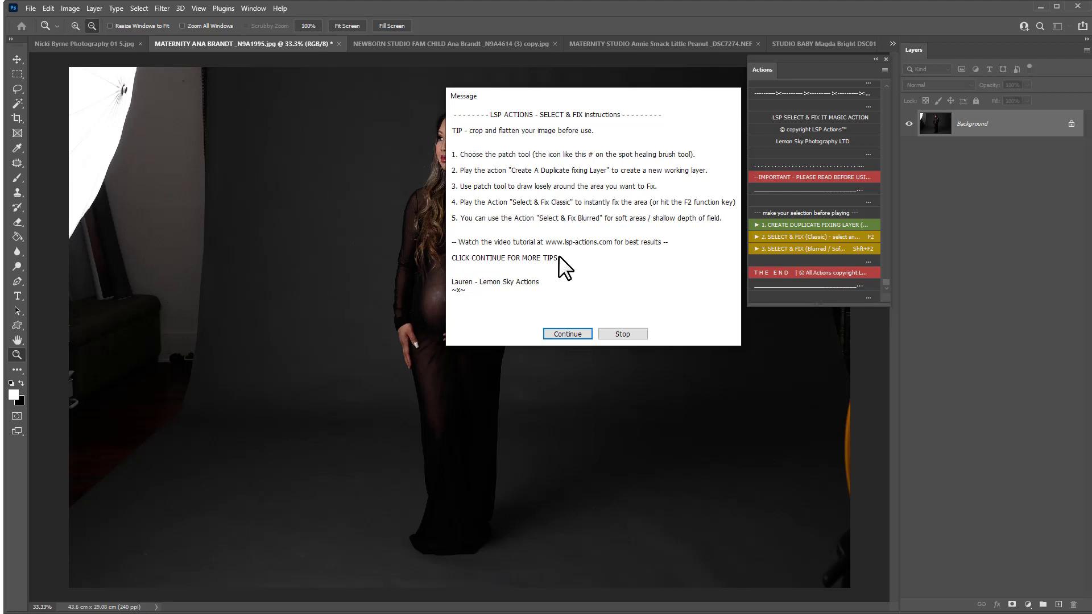
{"action": "left_click", "coordinate": [561, 333]}
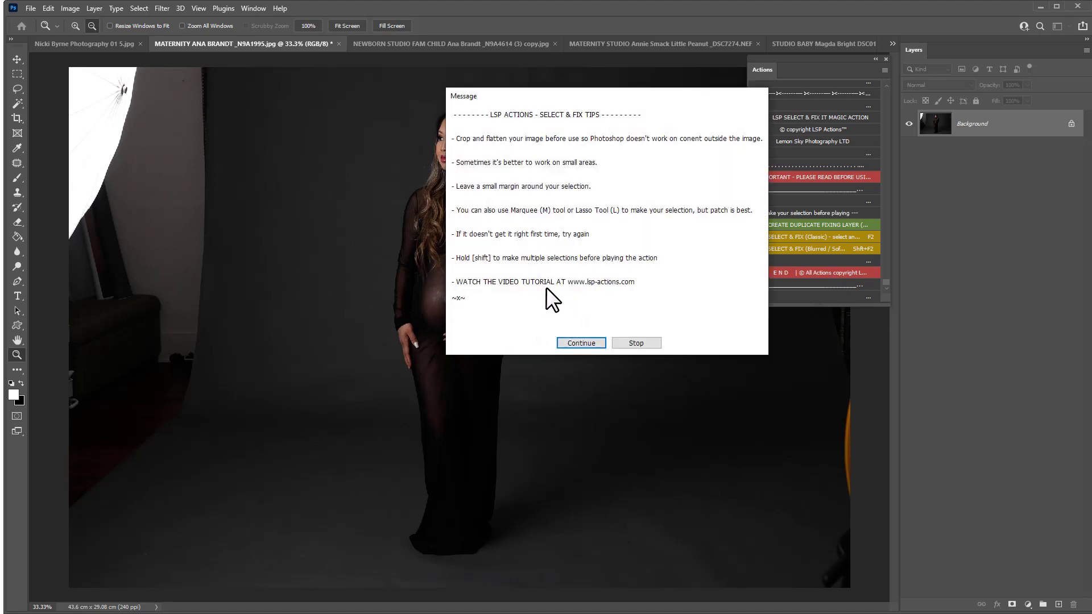
{"action": "left_click", "coordinate": [571, 343]}
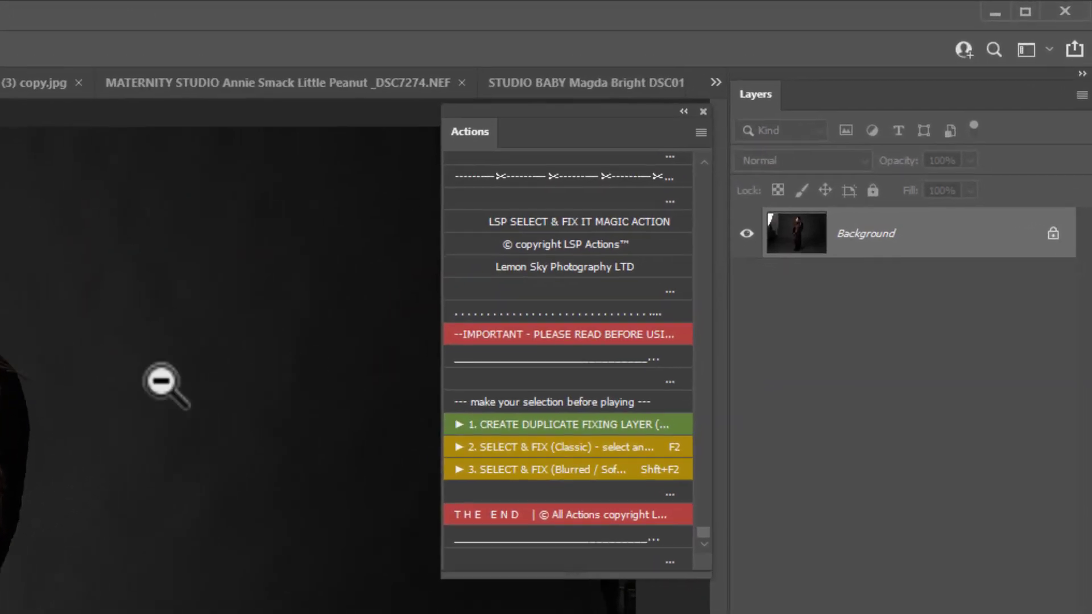
Check whether the Background layer needs flattening and run action 1, CREATE DUPLICATE FIXING LAYER.
{"action": "right_click", "coordinate": [851, 241]}
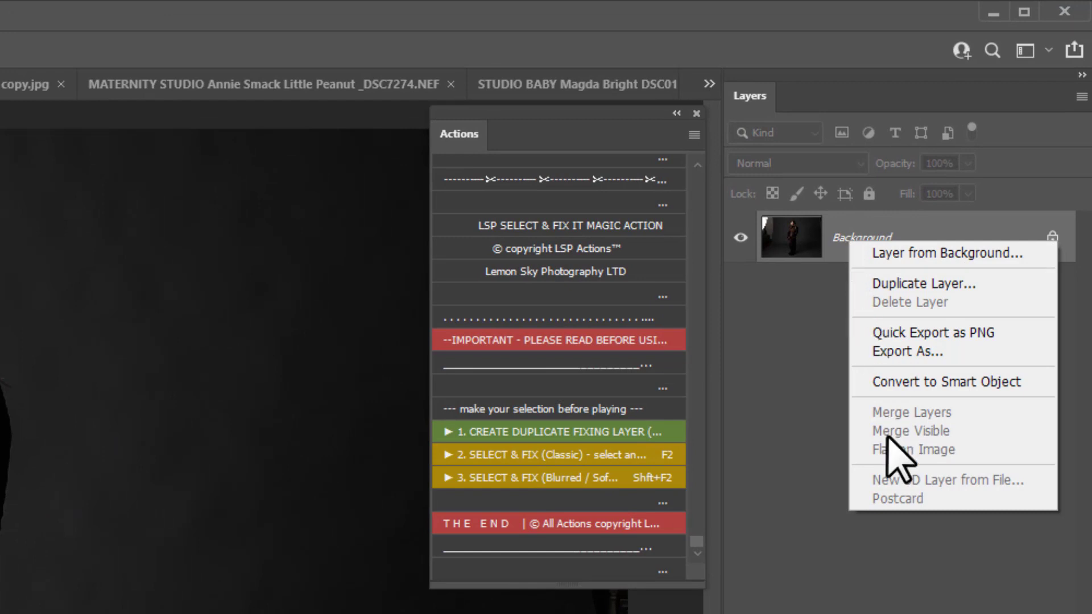
{"action": "left_click", "coordinate": [850, 215]}
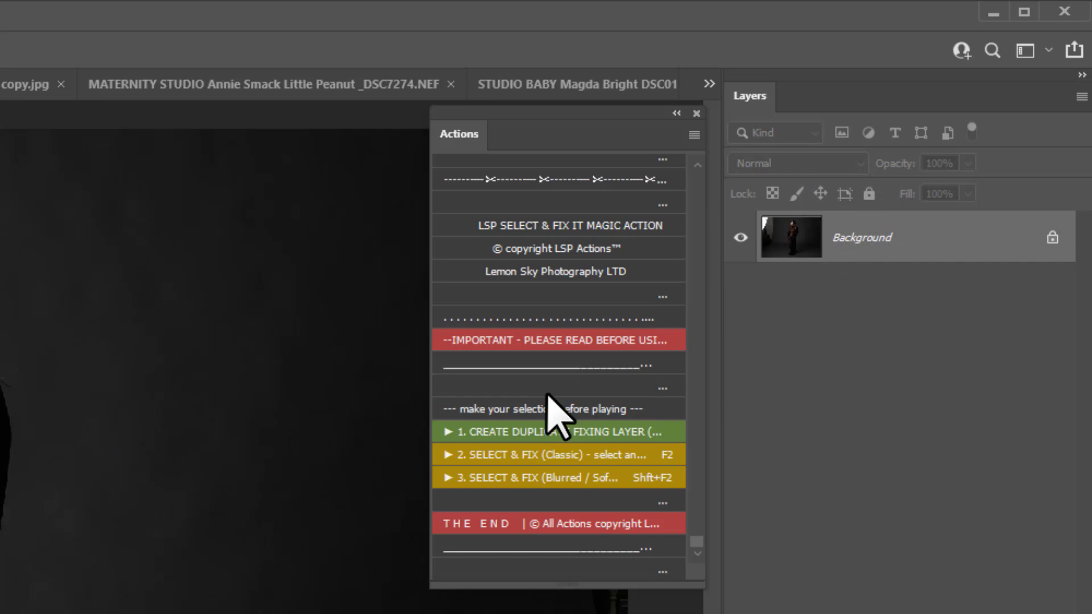
{"action": "left_click", "coordinate": [491, 437]}
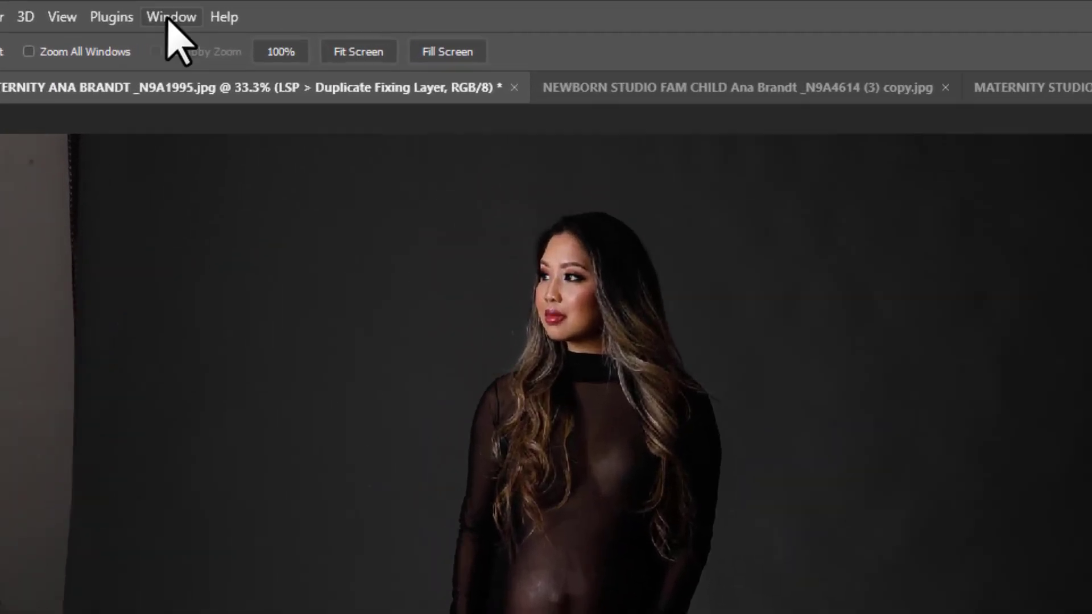
Activate the Patch Tool from the group of healing tools.
{"action": "left_click", "coordinate": [246, 7]}
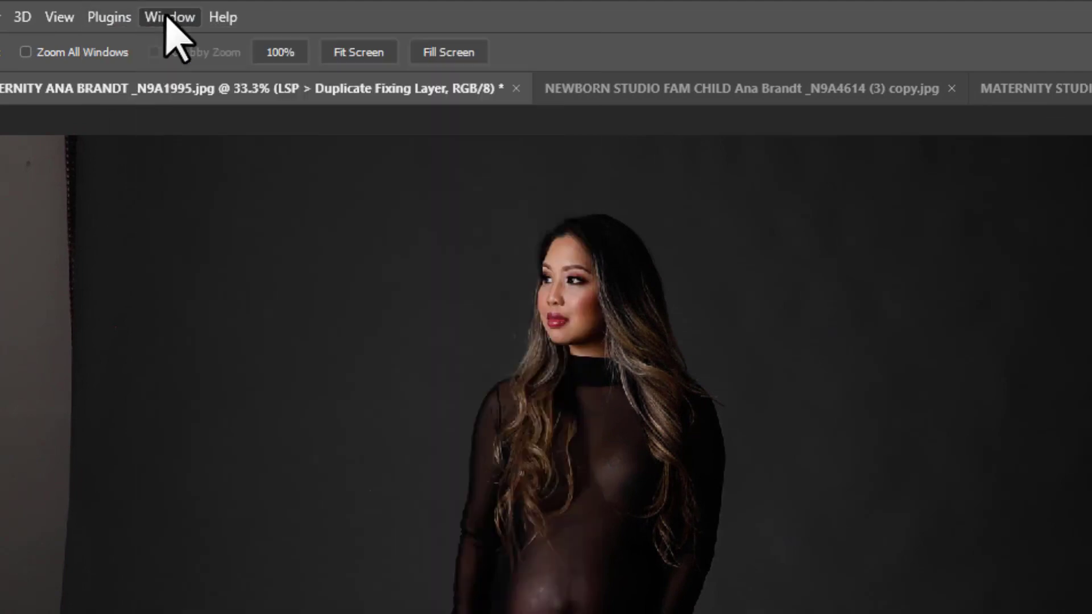
{"action": "left_click", "coordinate": [165, 11]}
{"action": "left_click", "coordinate": [45, 233]}
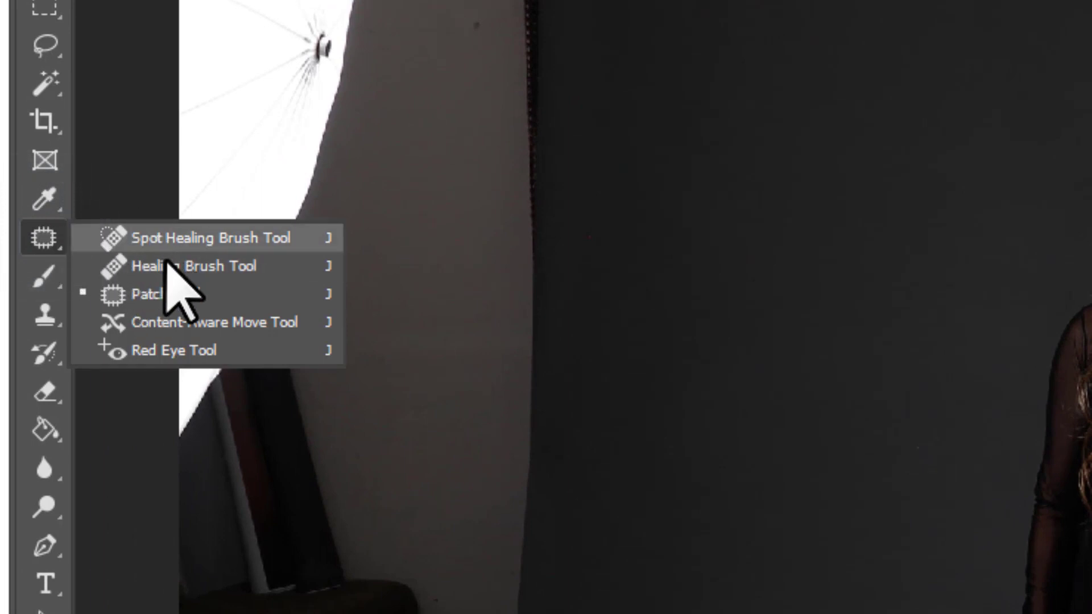
{"action": "left_click", "coordinate": [45, 237]}
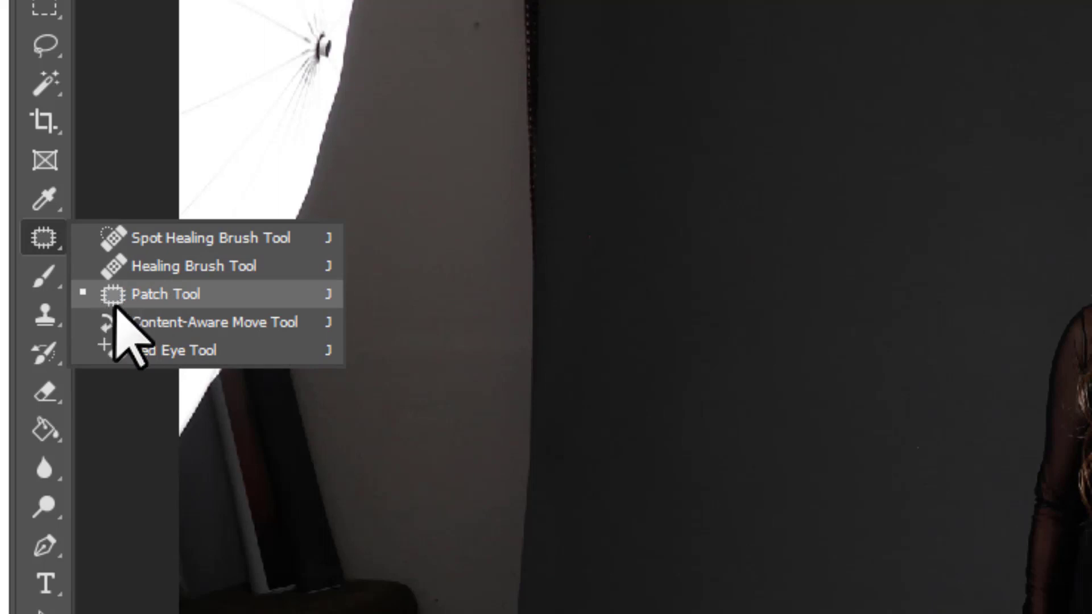
{"action": "left_click", "coordinate": [160, 293]}
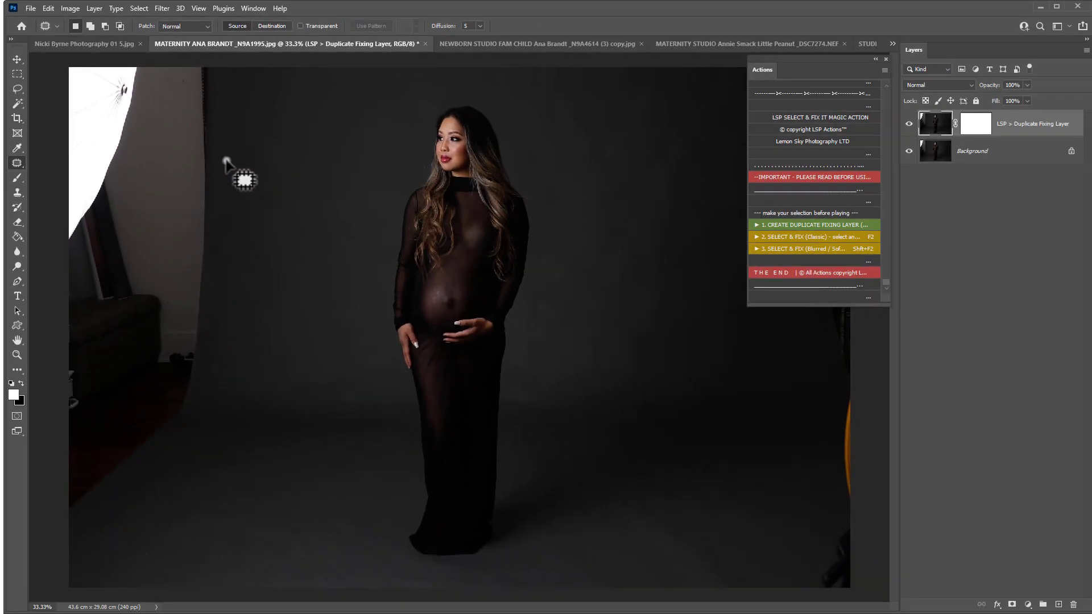
{"action": "left_click_drag", "start_coordinate": [588, 232], "coordinate": [676, 405]}
{"action": "mouse_move", "coordinate": [259, 226]}
{"action": "left_mouse_down"}
{"action": "mouse_move", "coordinate": [329, 205]}
{"action": "mouse_move", "coordinate": [327, 145]}
{"action": "left_mouse_up"}
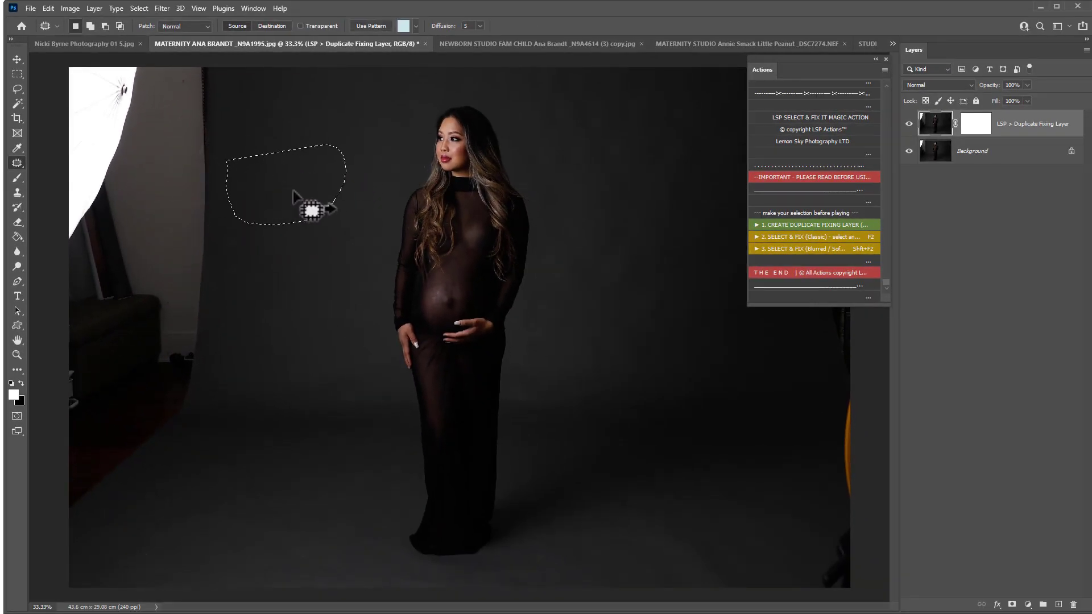
{"action": "key", "text": "ctrl+d"}
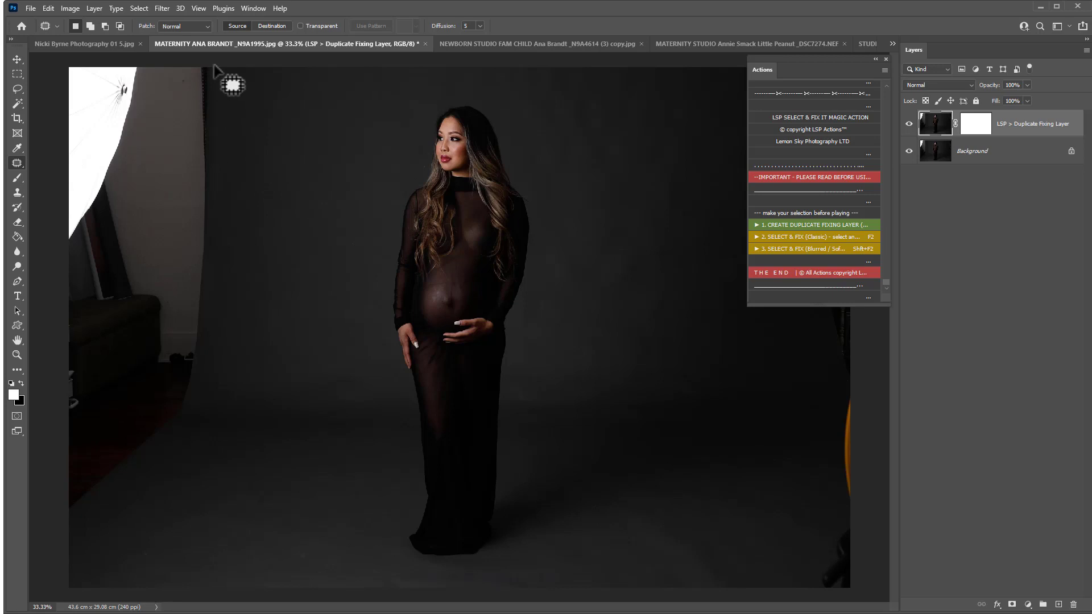
Outline the studio clutter along the photo's left and right edges with the Patch Tool, running SELECT & FIX (Classic) on each selection.
{"action": "mouse_move", "coordinate": [214, 68]}
{"action": "left_mouse_down"}
{"action": "mouse_move", "coordinate": [222, 309]}
{"action": "mouse_move", "coordinate": [207, 378]}
{"action": "mouse_move", "coordinate": [137, 474]}
{"action": "mouse_move", "coordinate": [70, 513]}
{"action": "mouse_move", "coordinate": [48, 503]}
{"action": "mouse_move", "coordinate": [17, 8]}
{"action": "left_mouse_up"}
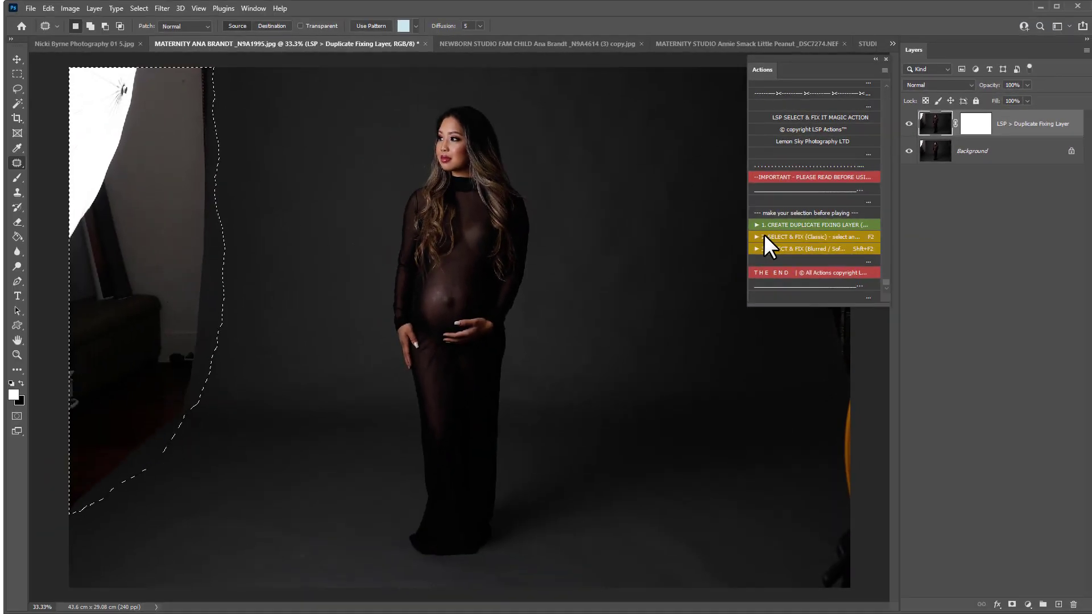
{"action": "left_click", "coordinate": [763, 234]}
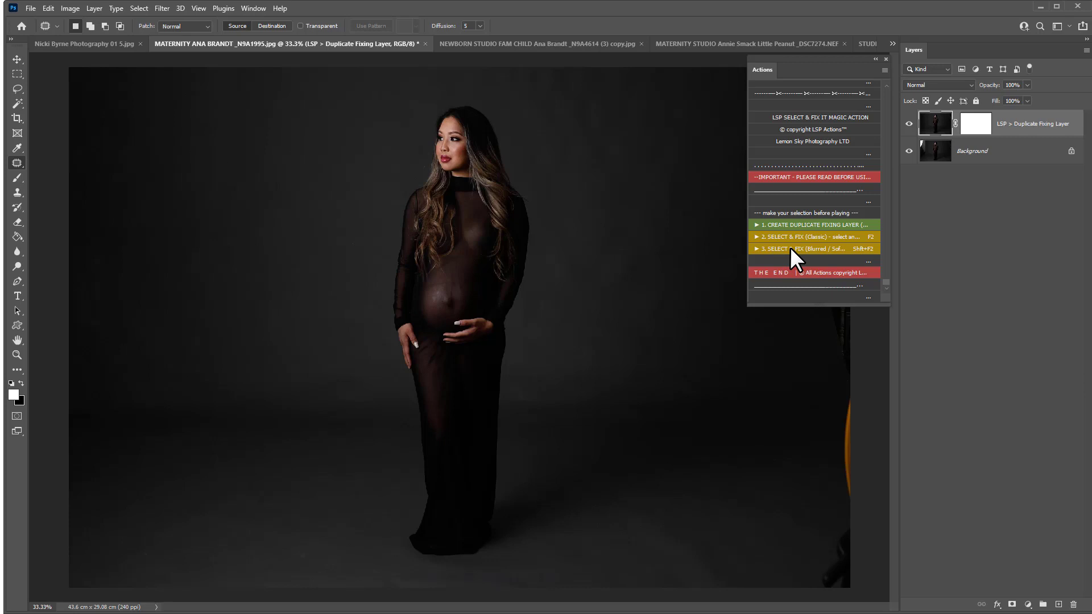
{"action": "left_click_drag", "start_coordinate": [750, 73], "coordinate": [581, 102]}
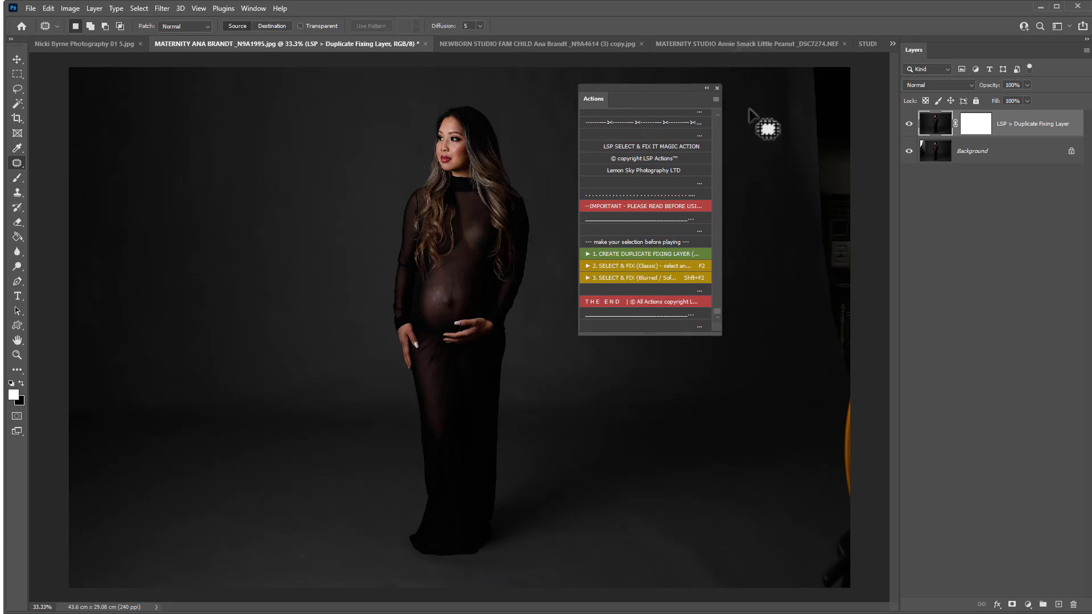
{"action": "mouse_move", "coordinate": [782, 67]}
{"action": "left_mouse_down"}
{"action": "mouse_move", "coordinate": [830, 292]}
{"action": "mouse_move", "coordinate": [824, 597]}
{"action": "mouse_move", "coordinate": [914, 214]}
{"action": "mouse_move", "coordinate": [916, 86]}
{"action": "left_mouse_up"}
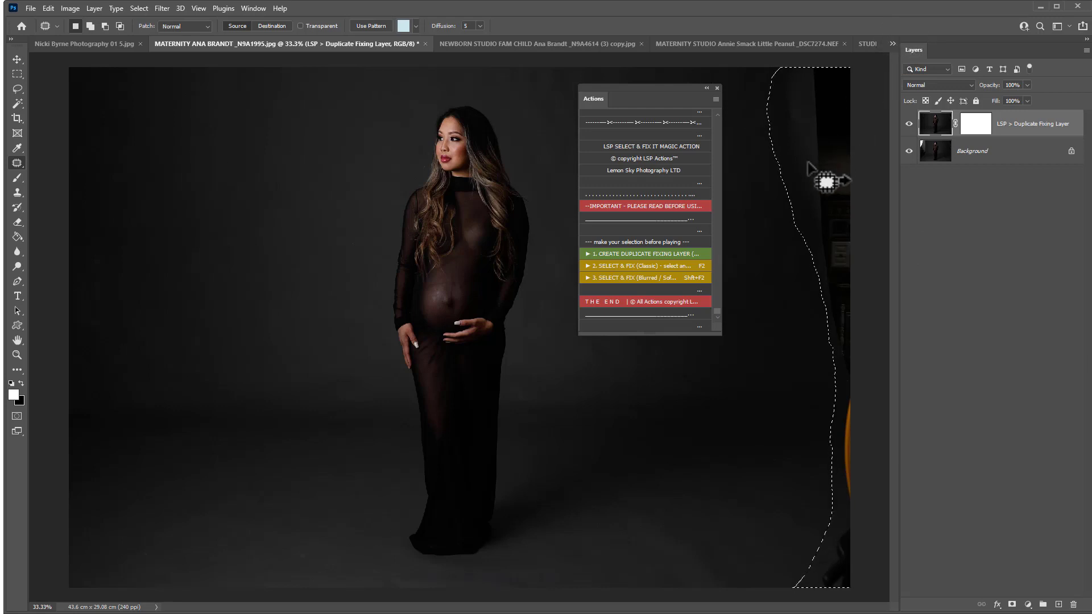
{"action": "left_click", "coordinate": [626, 266]}
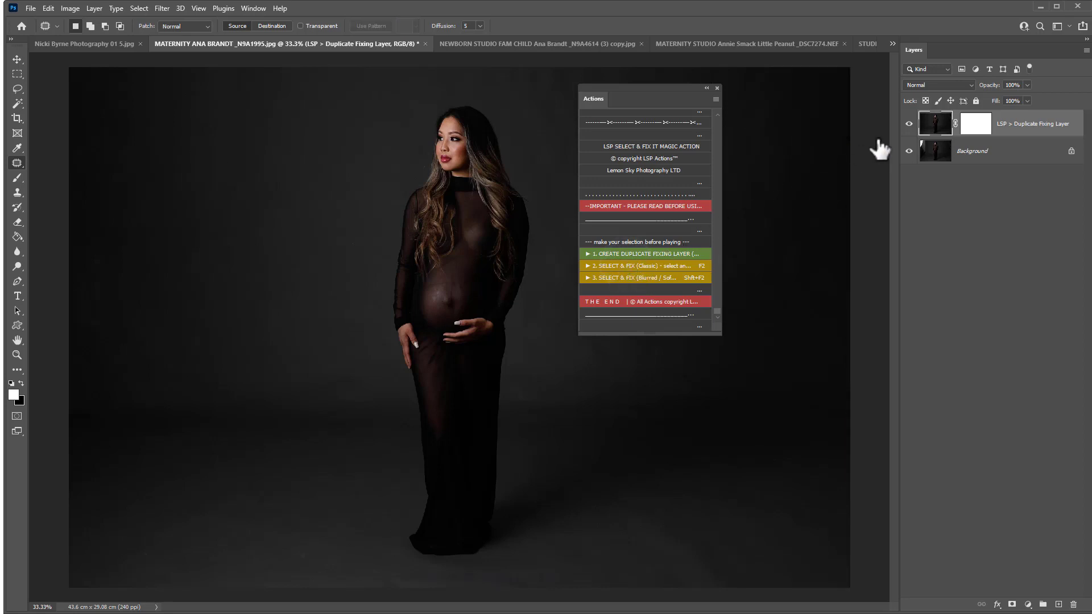
Toggle the Duplicate Fixing Layer's visibility repeatedly to compare the photo before and after the fixes.
{"action": "left_click", "coordinate": [908, 124]}
{"action": "left_click", "coordinate": [908, 124]}
{"action": "left_click", "coordinate": [909, 124]}
{"action": "left_click", "coordinate": [908, 124]}
{"action": "left_click", "coordinate": [909, 124]}
{"action": "left_click", "coordinate": [909, 124]}
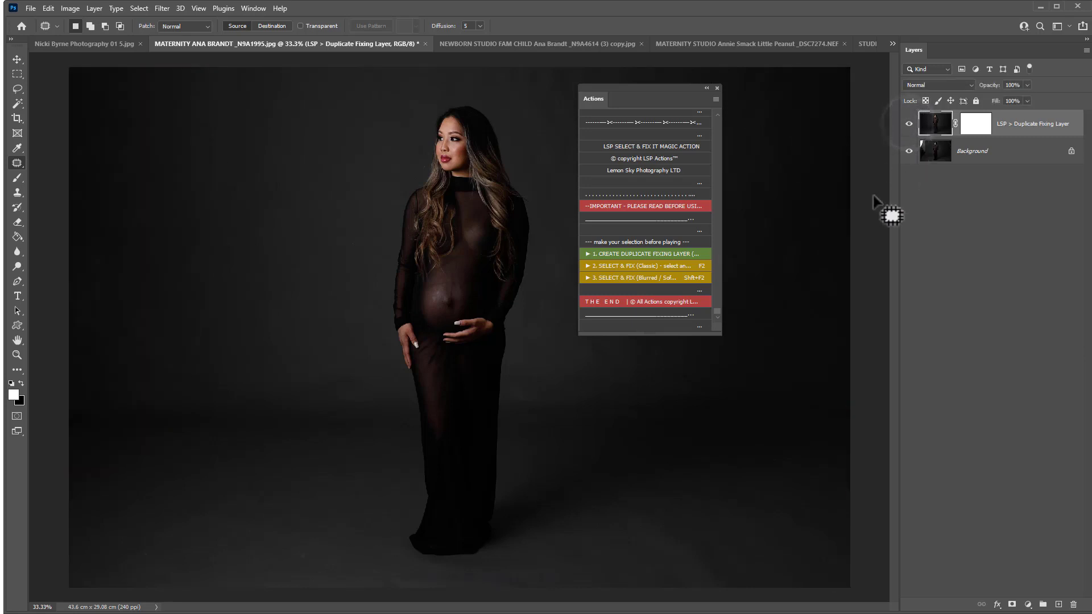
Outline a patch of floor to the right of the dress hem and run SELECT & FIX (Classic) on it.
{"action": "mouse_move", "coordinate": [715, 531]}
{"action": "left_mouse_down"}
{"action": "mouse_move", "coordinate": [691, 580]}
{"action": "mouse_move", "coordinate": [697, 496]}
{"action": "left_mouse_up"}
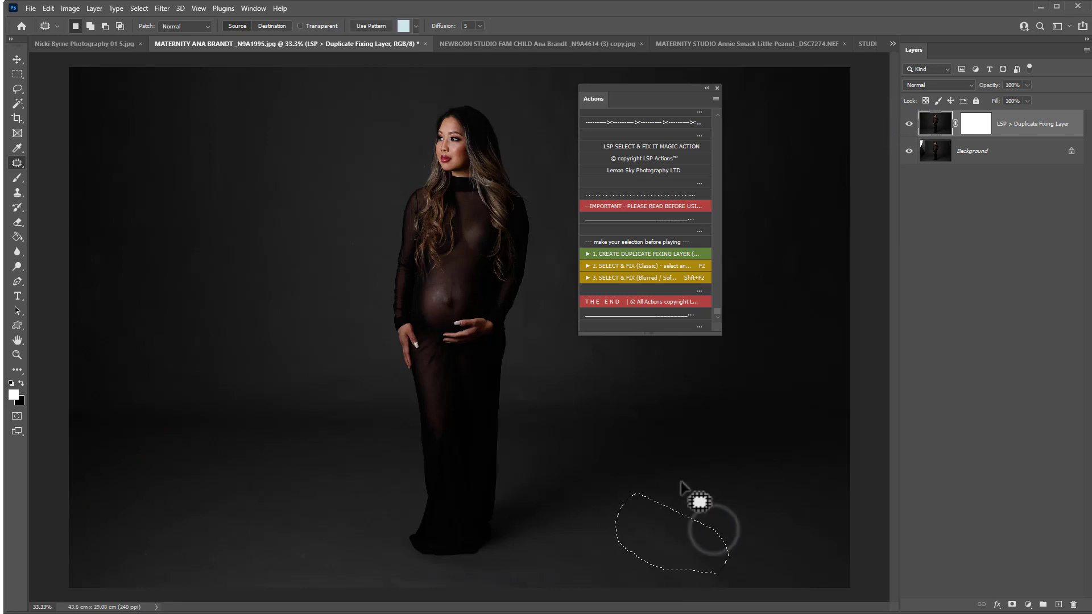
{"action": "left_click", "coordinate": [632, 263]}
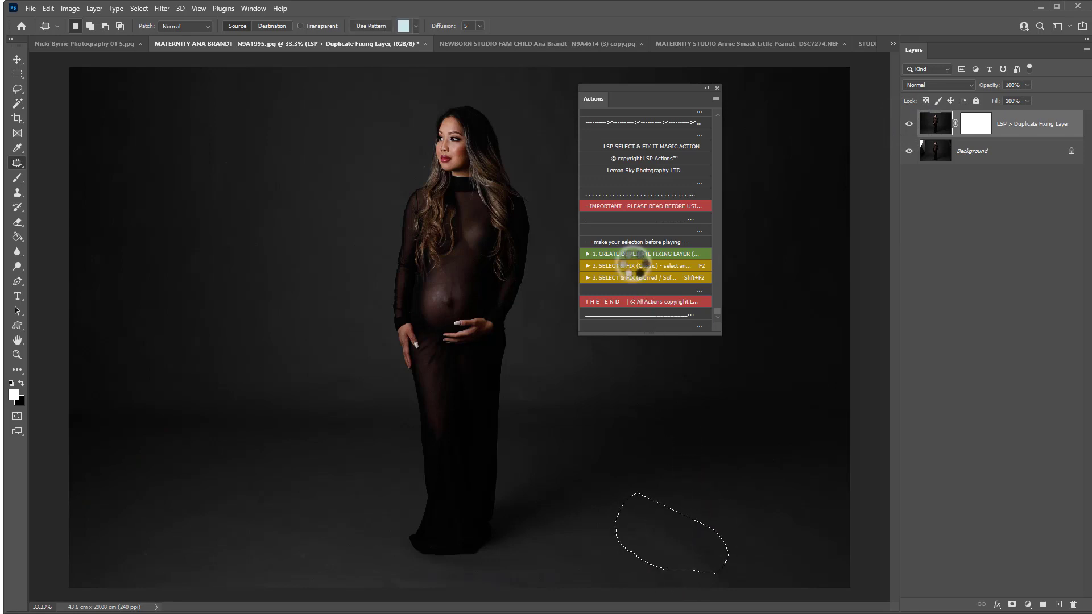
{"action": "mouse_move", "coordinate": [677, 508]}
{"action": "left_mouse_down"}
{"action": "mouse_move", "coordinate": [631, 543]}
{"action": "mouse_move", "coordinate": [699, 547]}
{"action": "mouse_move", "coordinate": [678, 488]}
{"action": "left_mouse_up"}
{"action": "left_click", "coordinate": [277, 347]}
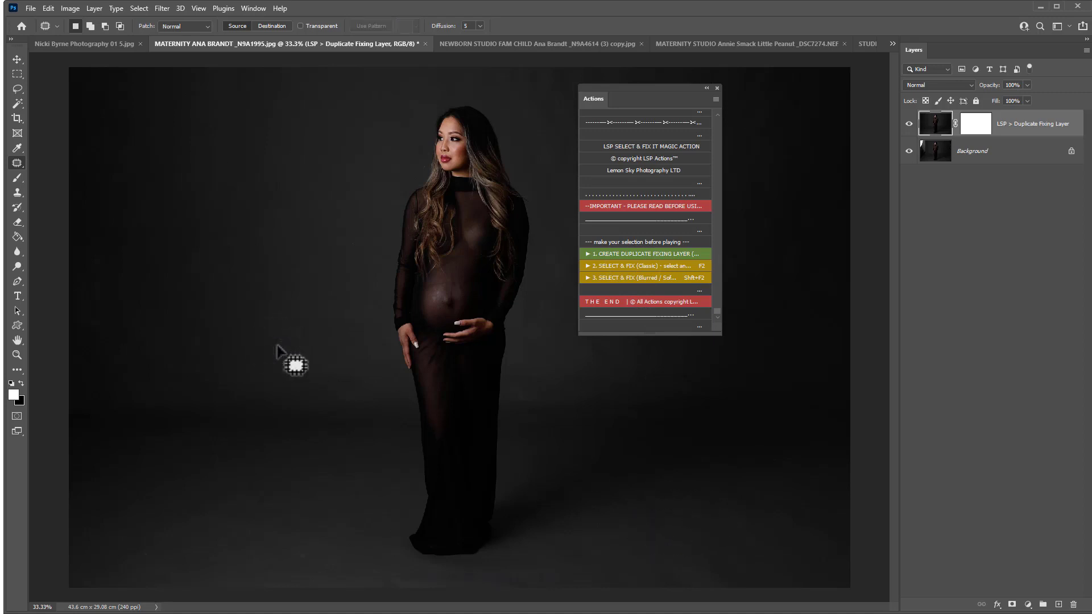
Switch to the photo of the boy with balloons and run CREATE DUPLICATE FIXING LAYER on it.
{"action": "left_click", "coordinate": [113, 43]}
{"action": "left_click_drag", "start_coordinate": [600, 97], "coordinate": [126, 130]}
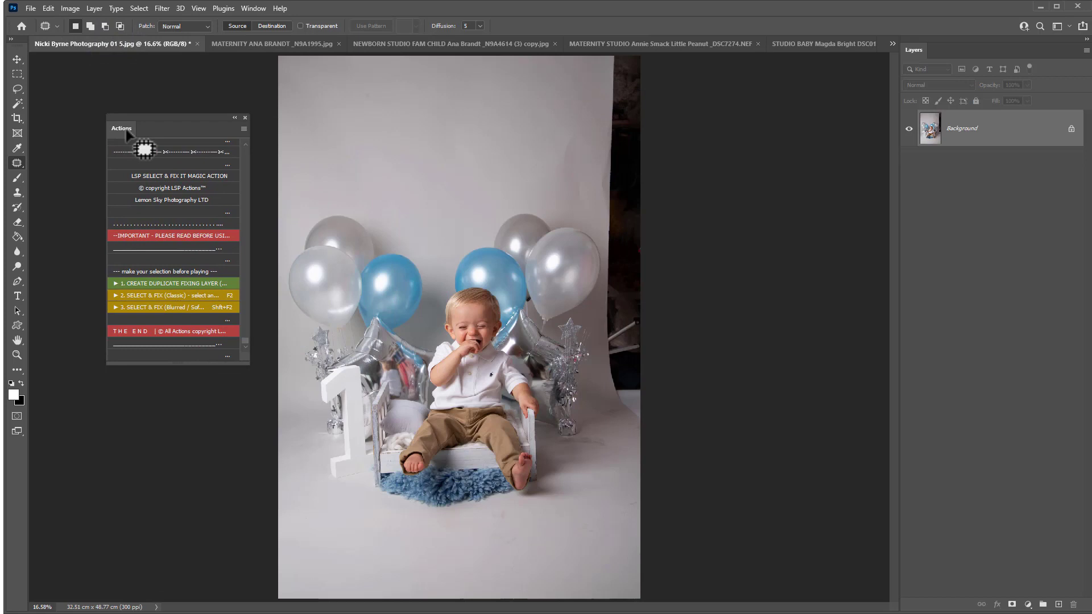
{"action": "left_click_drag", "start_coordinate": [126, 129], "coordinate": [799, 69]}
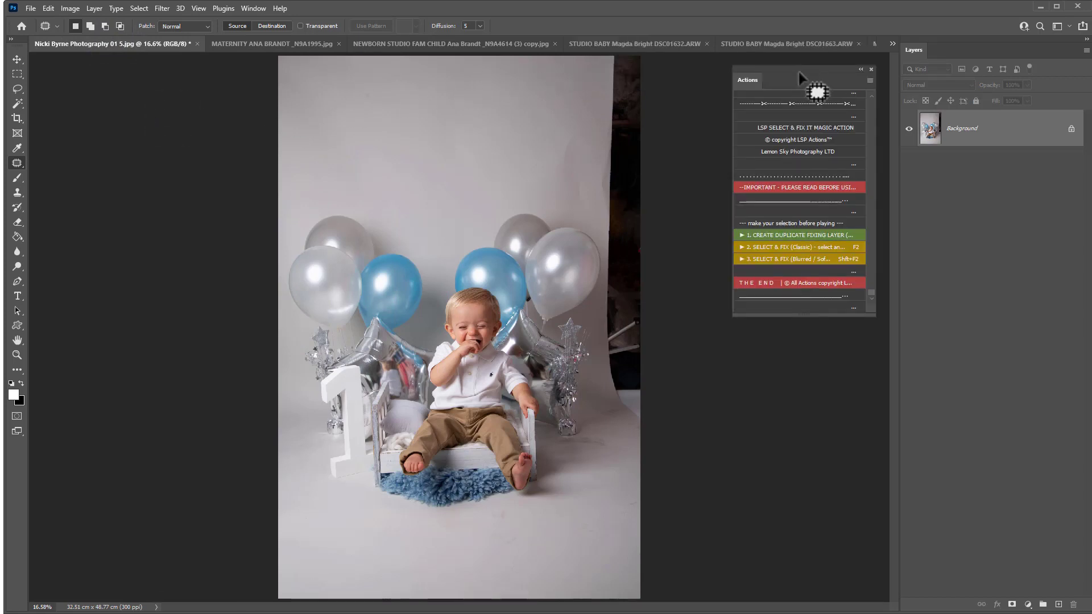
{"action": "left_click", "coordinate": [777, 235]}
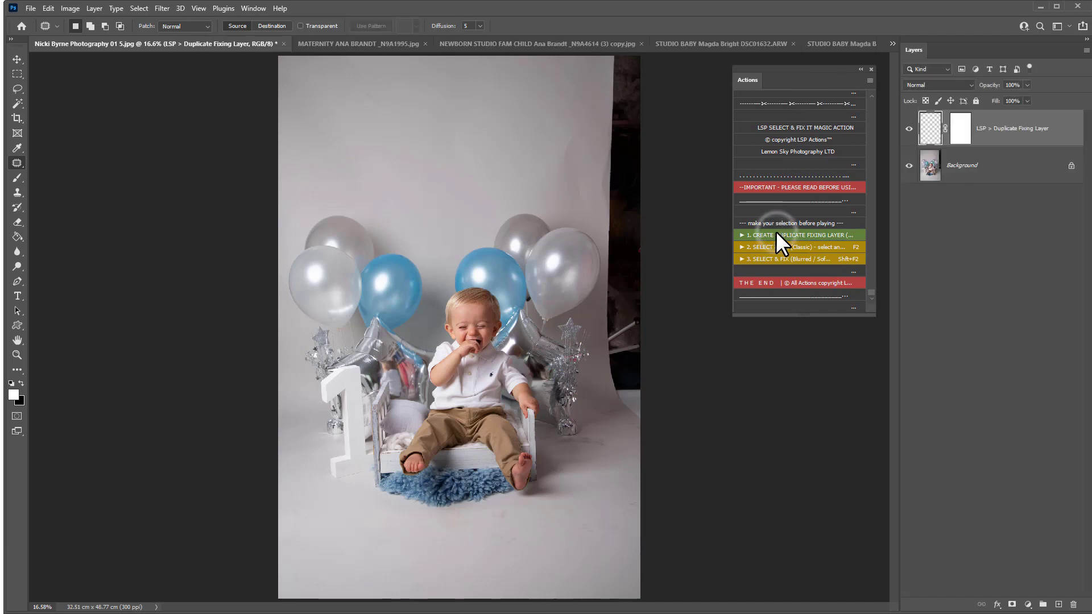
Outline the dark gap beside the backdrop along the photo's right edge and run SELECT & FIX (Classic) on it.
{"action": "left_click_drag", "start_coordinate": [610, 56], "coordinate": [599, 328]}
{"action": "mouse_move", "coordinate": [596, 377]}
{"action": "left_mouse_down"}
{"action": "mouse_move", "coordinate": [642, 431]}
{"action": "mouse_move", "coordinate": [679, 340]}
{"action": "mouse_move", "coordinate": [676, 54]}
{"action": "left_mouse_up"}
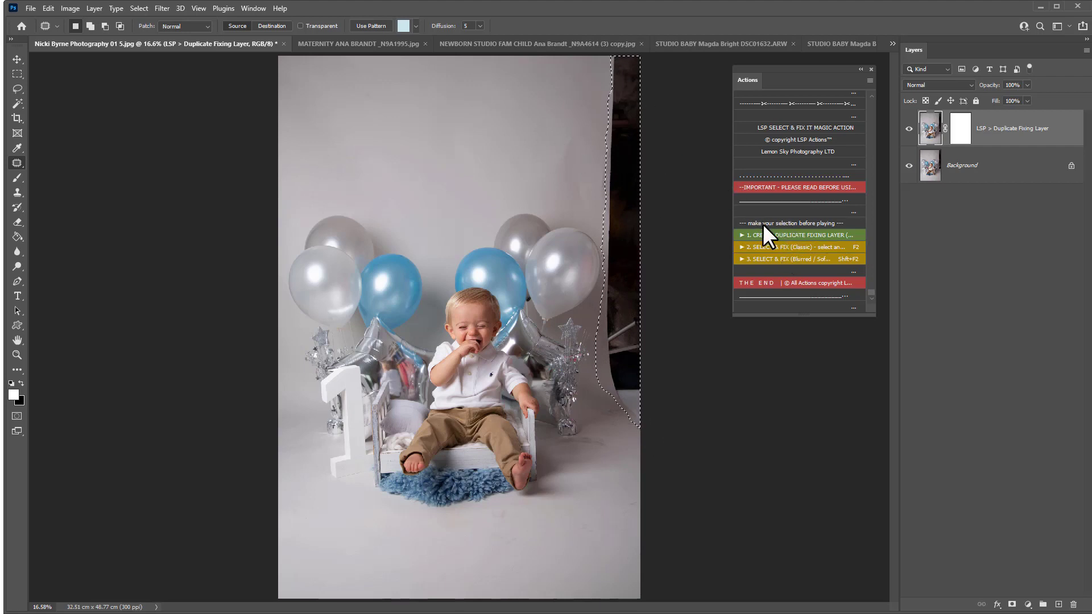
{"action": "left_click", "coordinate": [780, 246]}
Toggle the Duplicate Fixing Layer's visibility to compare the balloon photo before and after the fix.
{"action": "left_click", "coordinate": [908, 128]}
{"action": "left_click", "coordinate": [909, 129]}
{"action": "left_click", "coordinate": [910, 128]}
{"action": "left_click", "coordinate": [909, 128]}
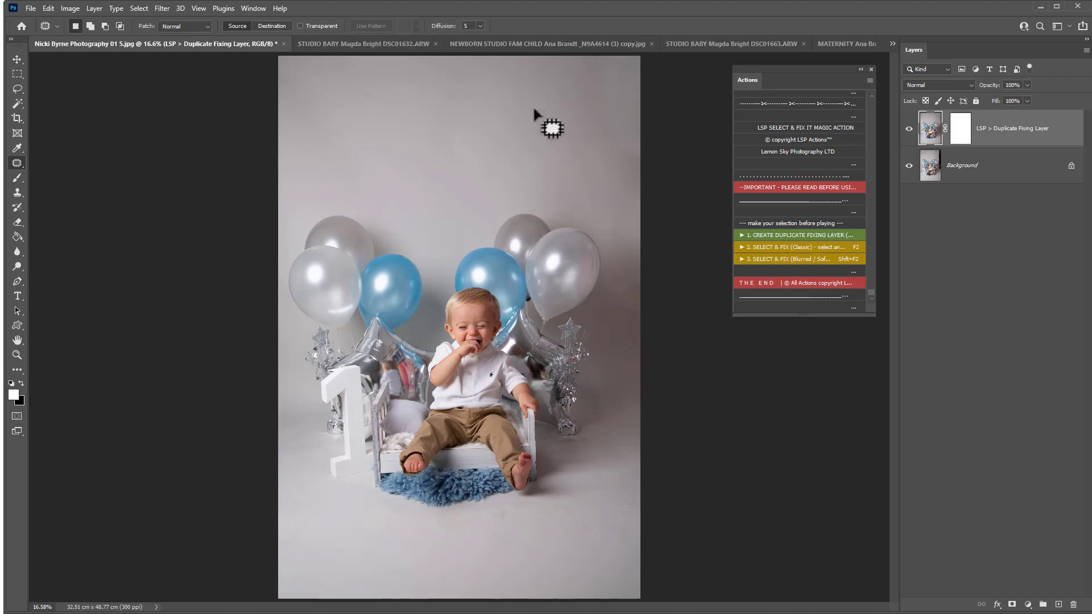
Create a duplicate fixing layer on the photo of the baby in the wooden bowl and outline the light stand along its left edge.
{"action": "left_click", "coordinate": [381, 42]}
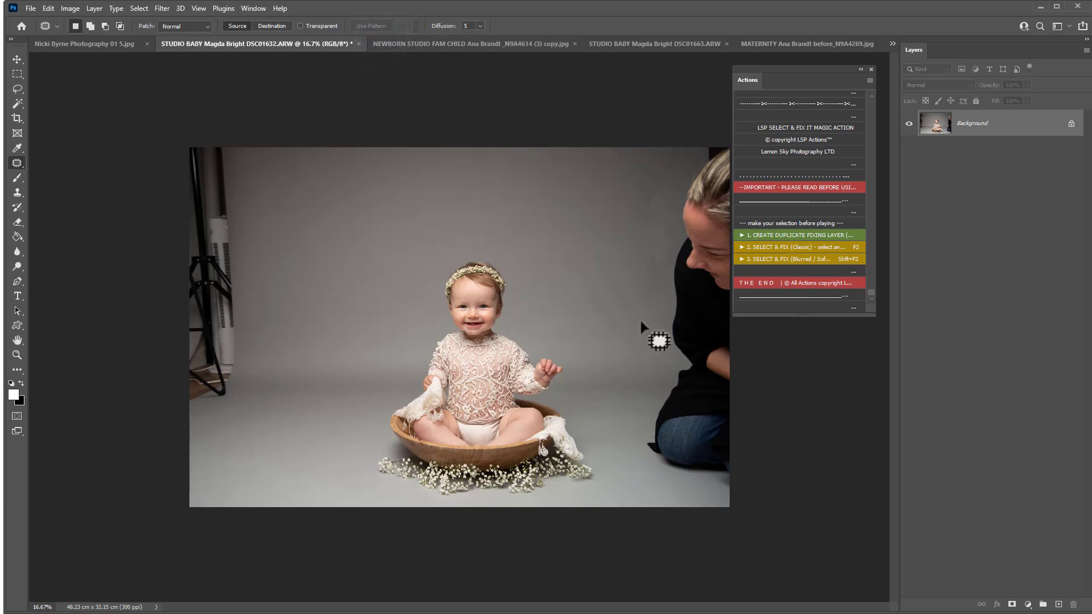
{"action": "left_click", "coordinate": [778, 234]}
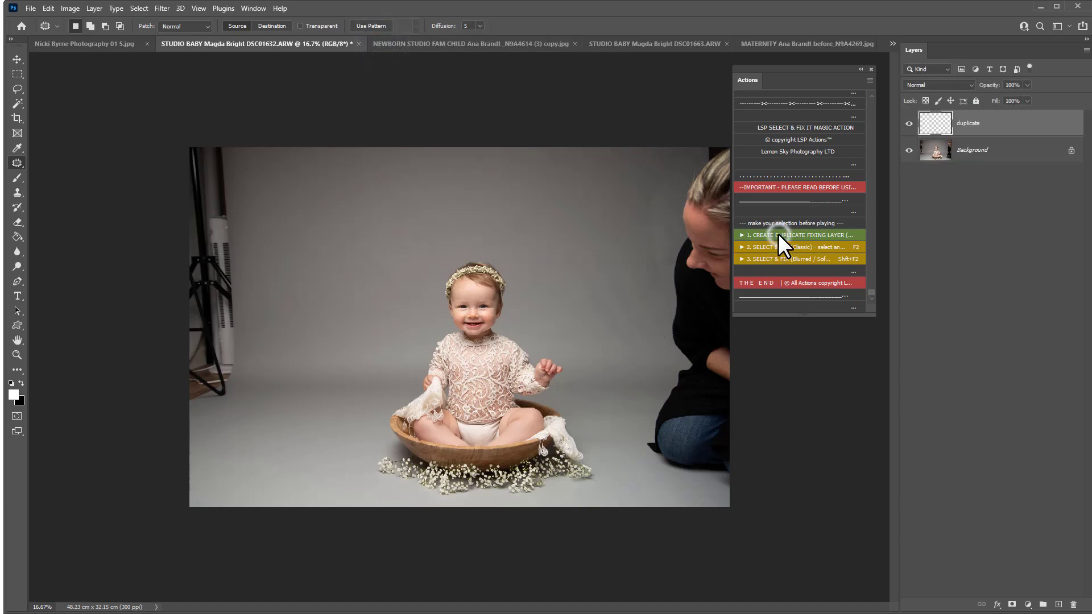
{"action": "mouse_move", "coordinate": [229, 144]}
{"action": "left_mouse_down"}
{"action": "mouse_move", "coordinate": [254, 325]}
{"action": "mouse_move", "coordinate": [212, 414]}
{"action": "mouse_move", "coordinate": [86, 147]}
{"action": "left_mouse_up"}
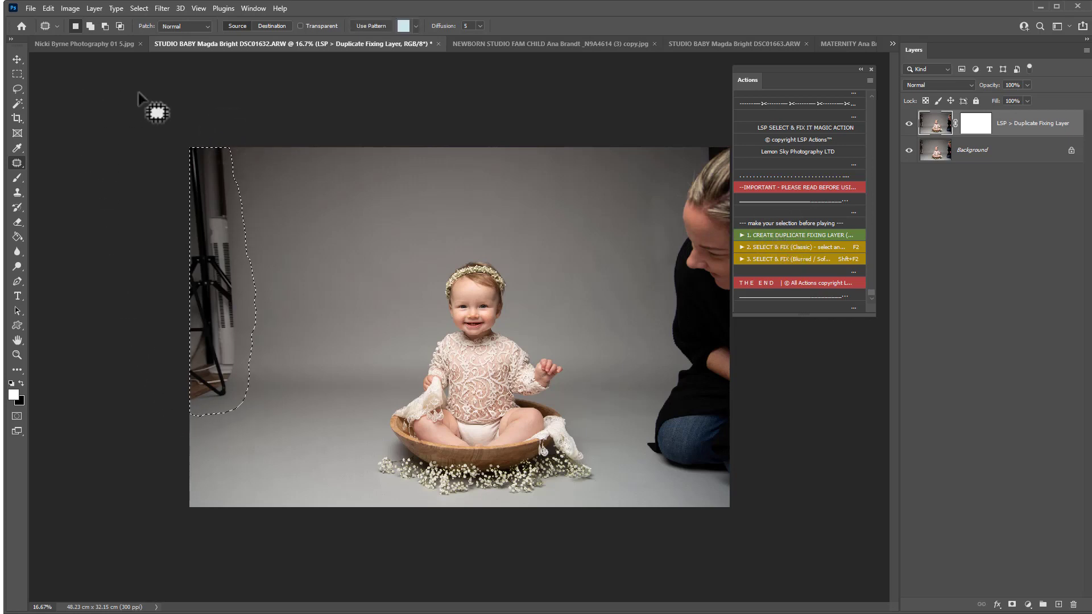
{"action": "left_click_drag", "start_coordinate": [740, 84], "coordinate": [765, 77]}
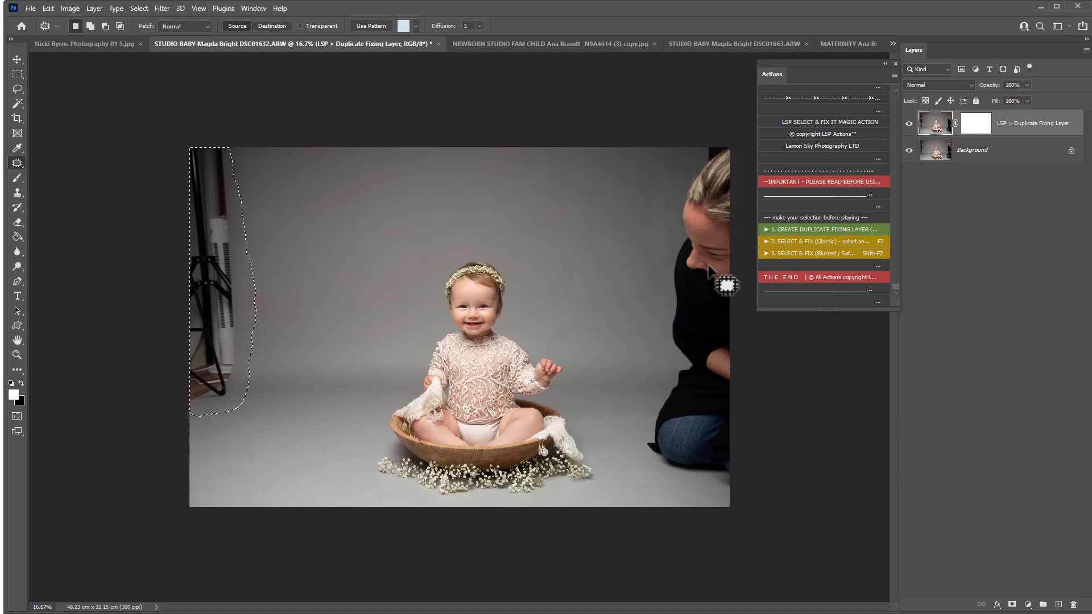
Add the assistant at the photo's right edge and the backdrop beside her to the selection, and run SELECT & FIX (Classic).
{"action": "key", "text": "shift"}
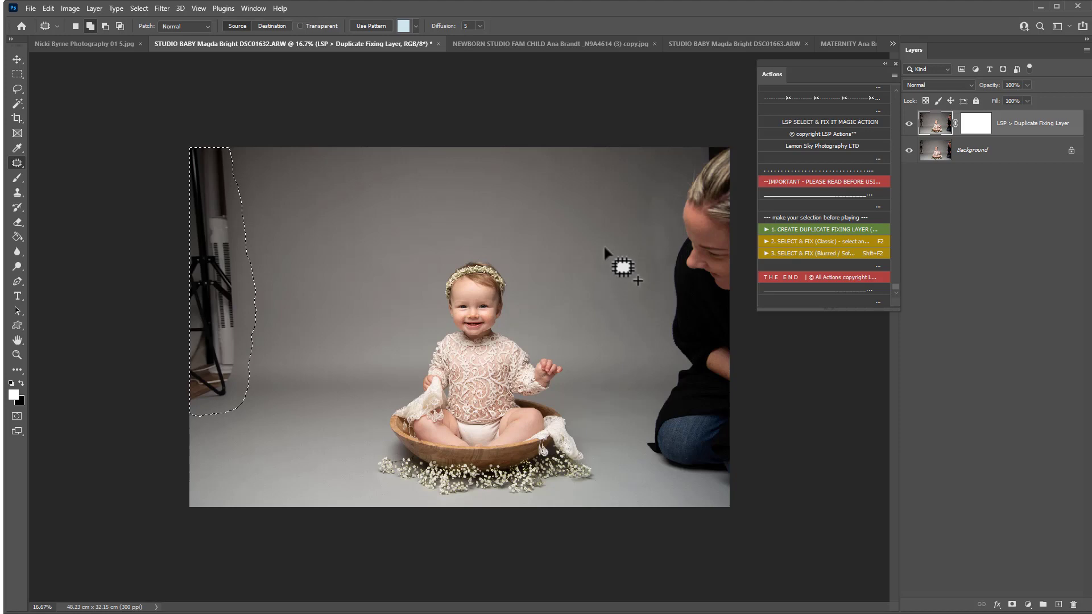
{"action": "mouse_move", "coordinate": [700, 147]}
{"action": "left_mouse_down"}
{"action": "mouse_move", "coordinate": [665, 242]}
{"action": "mouse_move", "coordinate": [668, 371]}
{"action": "mouse_move", "coordinate": [649, 390]}
{"action": "left_mouse_up"}
{"action": "mouse_move", "coordinate": [687, 473]}
{"action": "left_mouse_down"}
{"action": "mouse_move", "coordinate": [739, 502]}
{"action": "mouse_move", "coordinate": [773, 480]}
{"action": "mouse_move", "coordinate": [830, 87]}
{"action": "left_mouse_up"}
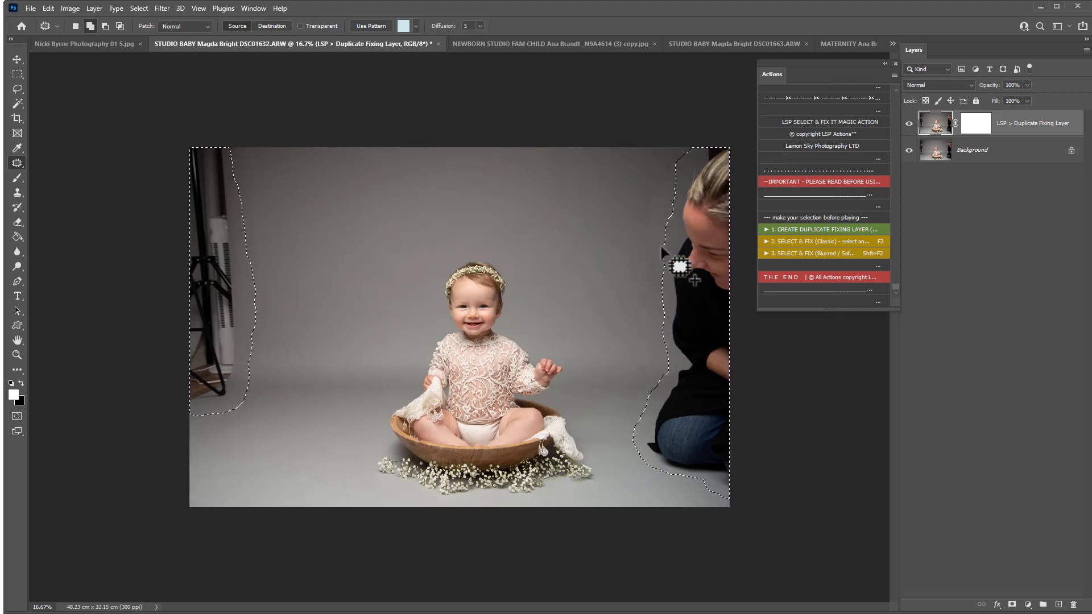
{"action": "left_click_drag", "start_coordinate": [660, 246], "coordinate": [668, 270]}
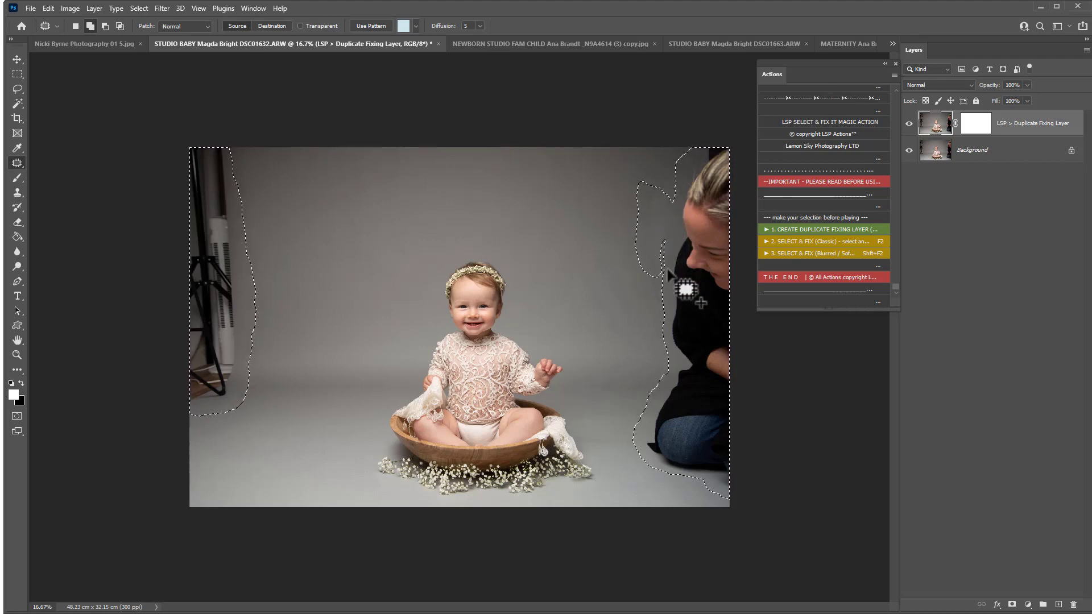
{"action": "left_click", "coordinate": [802, 241]}
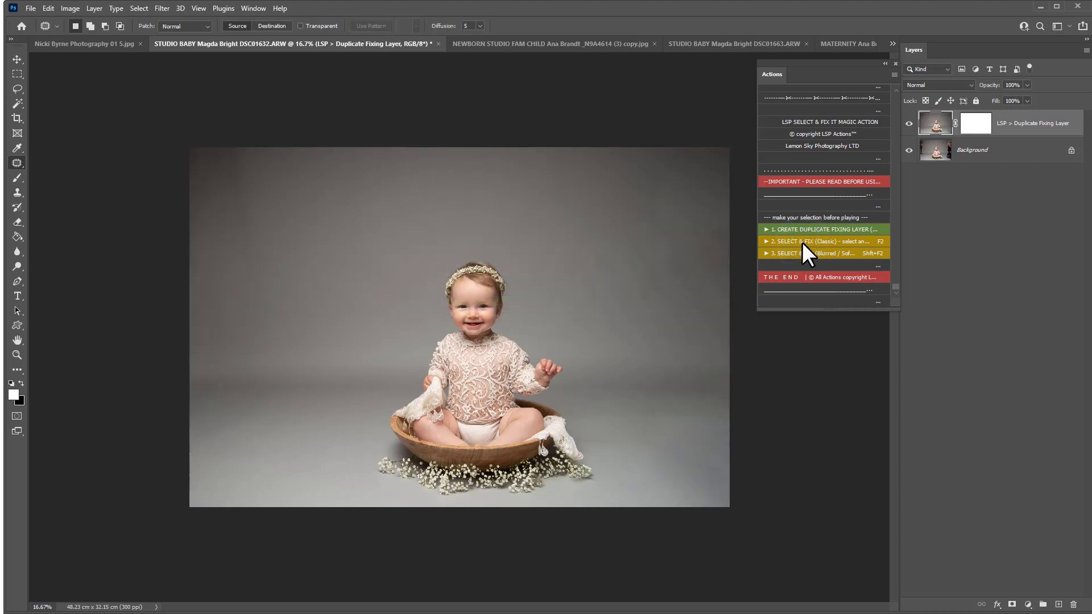
{"action": "left_click", "coordinate": [907, 125]}
{"action": "left_click", "coordinate": [908, 125]}
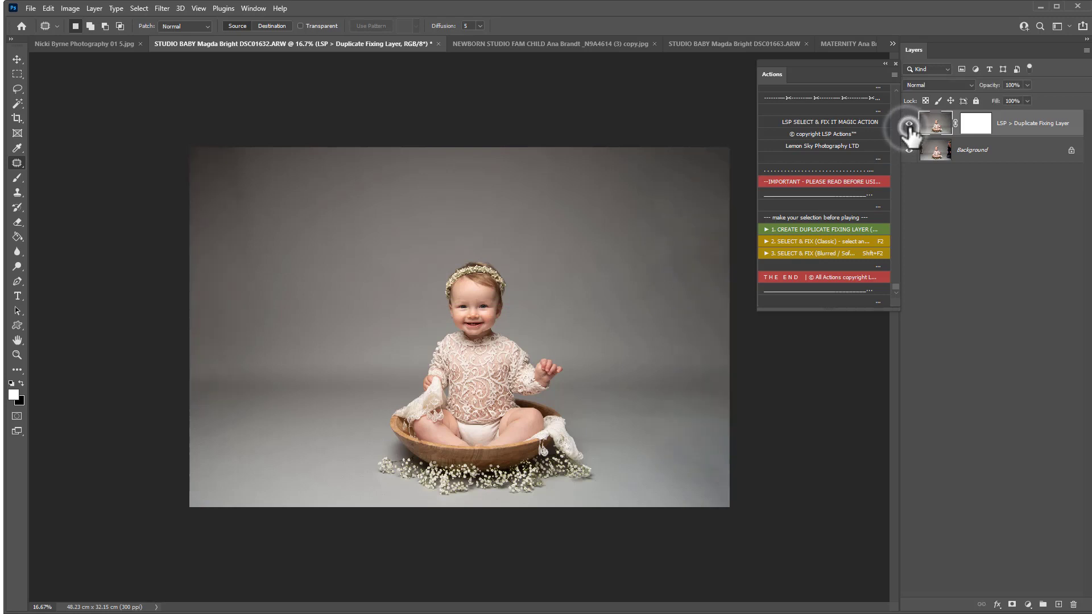
Outline the remaining uneven patches on both sides of the baby's backdrop and fix them with the Select & Fix action.
{"action": "mouse_move", "coordinate": [678, 194]}
{"action": "left_mouse_down"}
{"action": "mouse_move", "coordinate": [646, 262]}
{"action": "mouse_move", "coordinate": [682, 250]}
{"action": "left_mouse_up"}
{"action": "mouse_move", "coordinate": [712, 453]}
{"action": "left_mouse_down"}
{"action": "mouse_move", "coordinate": [656, 494]}
{"action": "mouse_move", "coordinate": [683, 450]}
{"action": "left_mouse_up"}
{"action": "left_click_drag", "start_coordinate": [671, 461], "coordinate": [569, 233]}
{"action": "left_click_drag", "start_coordinate": [687, 192], "coordinate": [642, 188]}
{"action": "mouse_move", "coordinate": [275, 146]}
{"action": "left_mouse_down"}
{"action": "mouse_move", "coordinate": [278, 290]}
{"action": "mouse_move", "coordinate": [271, 147]}
{"action": "left_mouse_up"}
{"action": "left_click_drag", "start_coordinate": [240, 230], "coordinate": [392, 233]}
{"action": "key", "text": "ctrl+d"}
Toggle the Duplicate Fixing Layer's visibility to compare the baby photo before and after the fixes.
{"action": "left_click", "coordinate": [909, 121]}
{"action": "left_click", "coordinate": [909, 121]}
{"action": "left_click", "coordinate": [909, 121]}
{"action": "left_click", "coordinate": [909, 120]}
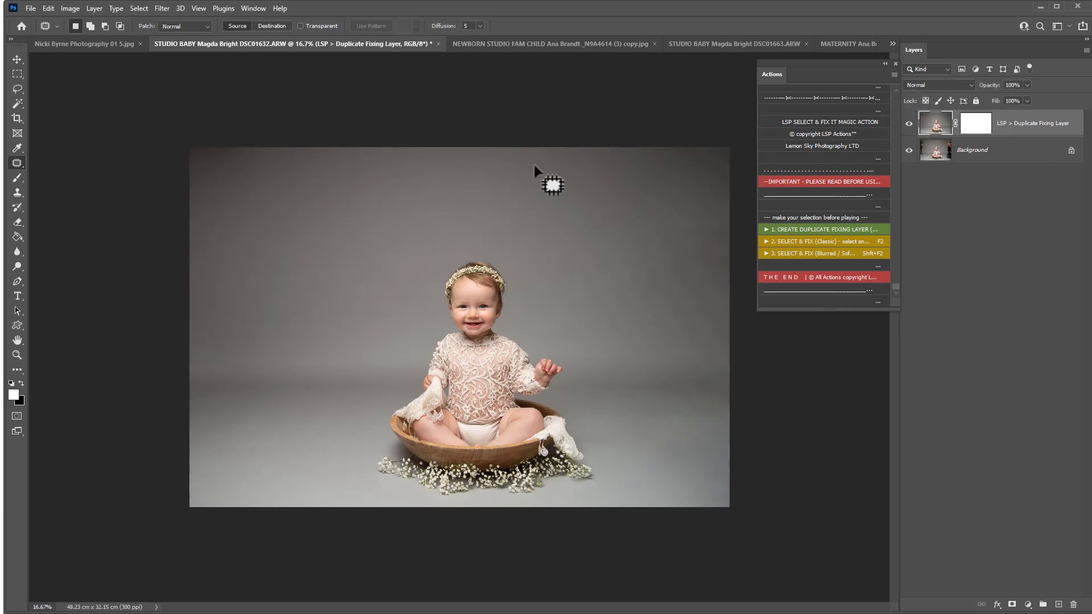
Create a duplicate fixing layer on the newborn-with-sisters photo and outline the dark upper-left corner and the hand at the left edge.
{"action": "left_click", "coordinate": [531, 44]}
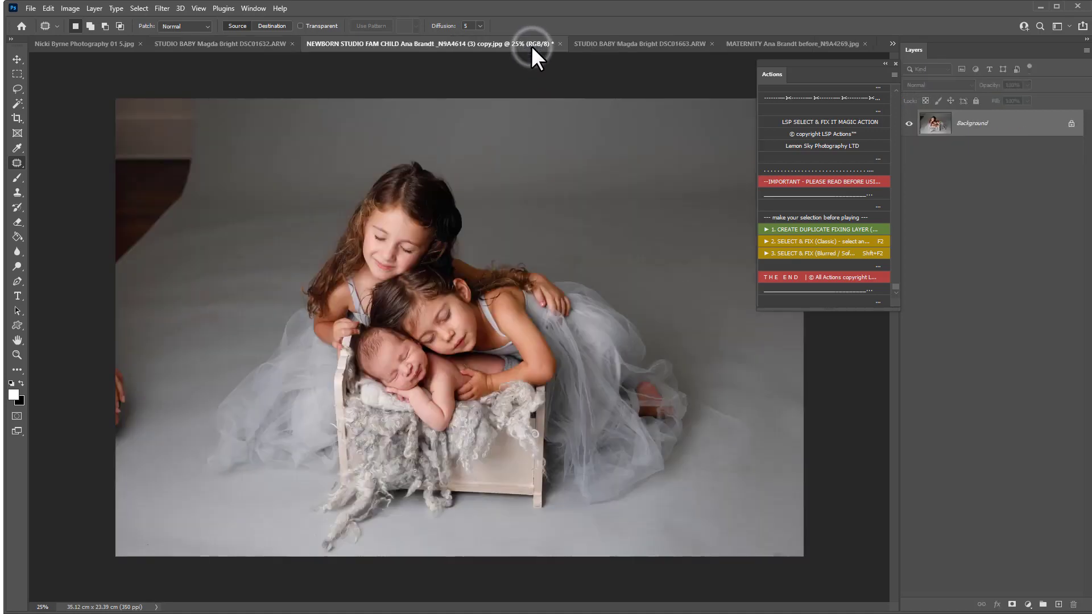
{"action": "left_click", "coordinate": [804, 229]}
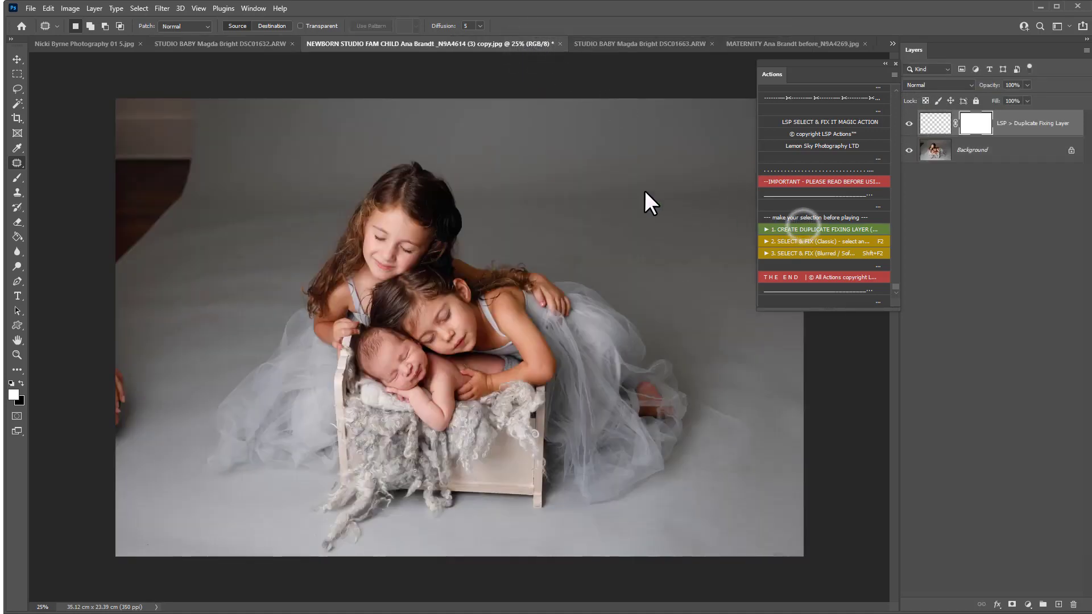
{"action": "mouse_move", "coordinate": [214, 98]}
{"action": "left_mouse_down"}
{"action": "mouse_move", "coordinate": [184, 239]}
{"action": "mouse_move", "coordinate": [92, 304]}
{"action": "mouse_move", "coordinate": [16, 115]}
{"action": "left_mouse_up"}
{"action": "mouse_move", "coordinate": [124, 354]}
{"action": "left_mouse_down"}
{"action": "mouse_move", "coordinate": [147, 435]}
{"action": "mouse_move", "coordinate": [106, 359]}
{"action": "mouse_move", "coordinate": [145, 427]}
{"action": "left_mouse_up"}
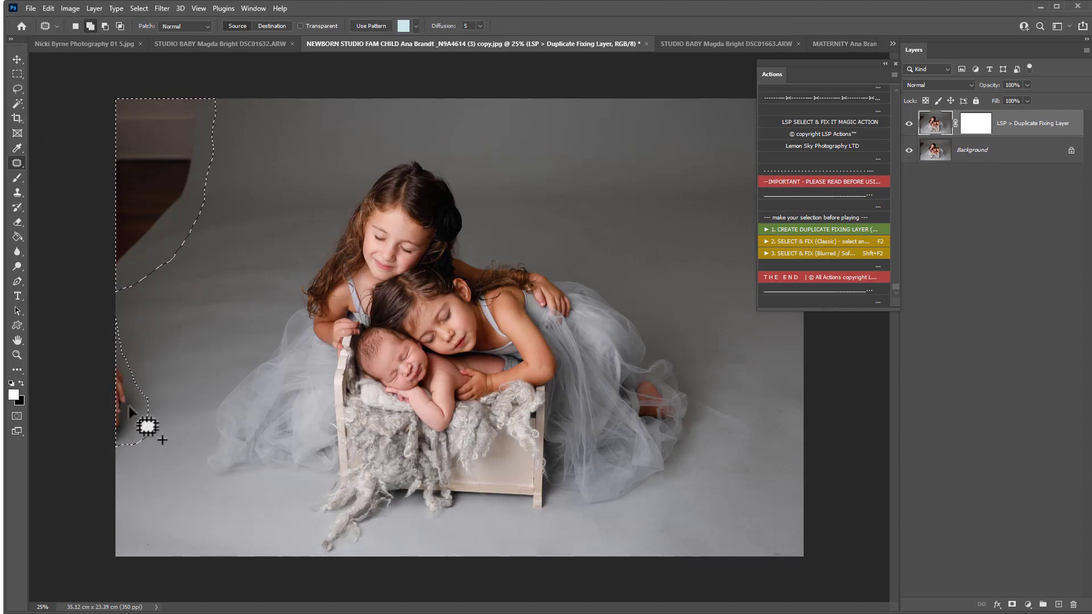
Add the uneven backdrop areas left of the girls and the floor patches at the photo's lower right to the selection.
{"action": "mouse_move", "coordinate": [240, 291]}
{"action": "left_mouse_down"}
{"action": "mouse_move", "coordinate": [204, 294]}
{"action": "mouse_move", "coordinate": [226, 331]}
{"action": "left_mouse_up"}
{"action": "mouse_move", "coordinate": [312, 260]}
{"action": "left_mouse_down"}
{"action": "mouse_move", "coordinate": [146, 284]}
{"action": "mouse_move", "coordinate": [239, 262]}
{"action": "mouse_move", "coordinate": [172, 270]}
{"action": "left_mouse_up"}
{"action": "mouse_move", "coordinate": [342, 199]}
{"action": "left_mouse_down"}
{"action": "mouse_move", "coordinate": [227, 263]}
{"action": "mouse_move", "coordinate": [298, 234]}
{"action": "left_mouse_up"}
{"action": "mouse_move", "coordinate": [761, 418]}
{"action": "left_mouse_down"}
{"action": "mouse_move", "coordinate": [695, 411]}
{"action": "mouse_move", "coordinate": [686, 388]}
{"action": "mouse_move", "coordinate": [780, 401]}
{"action": "left_mouse_up"}
{"action": "mouse_move", "coordinate": [688, 507]}
{"action": "left_mouse_down"}
{"action": "mouse_move", "coordinate": [696, 536]}
{"action": "mouse_move", "coordinate": [689, 506]}
{"action": "left_mouse_up"}
{"action": "mouse_move", "coordinate": [775, 538]}
{"action": "left_mouse_down"}
{"action": "mouse_move", "coordinate": [763, 546]}
{"action": "mouse_move", "coordinate": [775, 539]}
{"action": "left_mouse_up"}
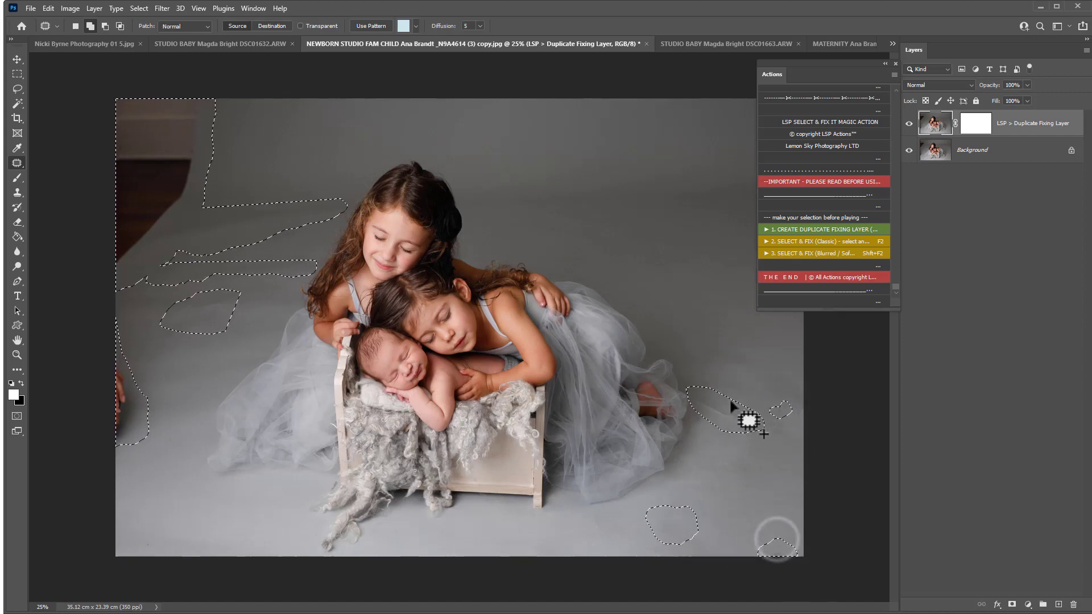
Add the upper-right backdrop and the remaining left-side patches to the selection, and run SELECT & FIX (Classic).
{"action": "mouse_move", "coordinate": [661, 173]}
{"action": "left_mouse_down"}
{"action": "mouse_move", "coordinate": [526, 165]}
{"action": "mouse_move", "coordinate": [620, 238]}
{"action": "mouse_move", "coordinate": [649, 141]}
{"action": "mouse_move", "coordinate": [676, 110]}
{"action": "mouse_move", "coordinate": [598, 125]}
{"action": "left_mouse_up"}
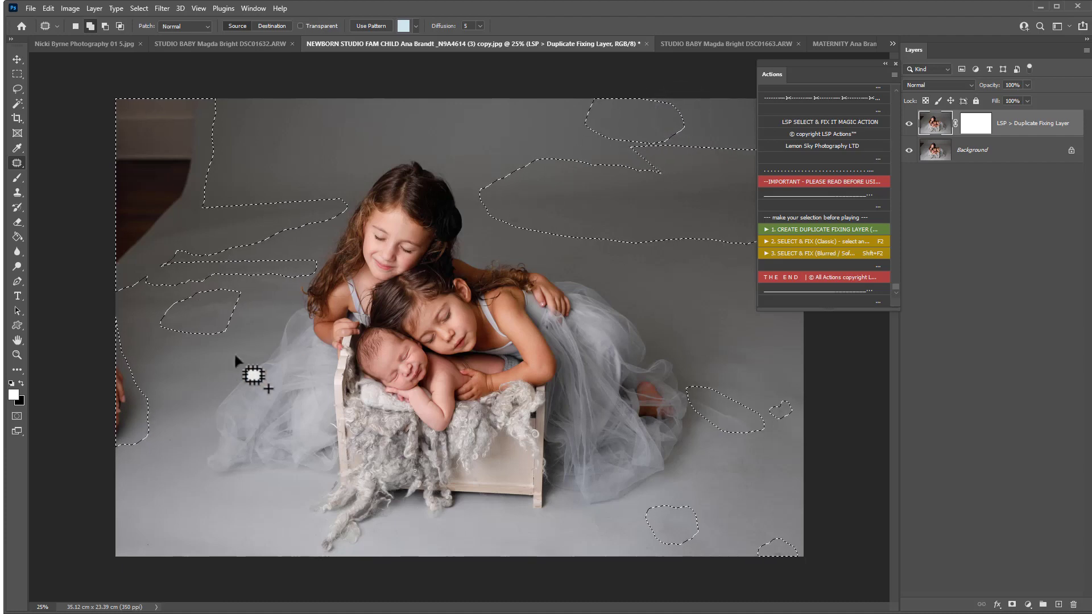
{"action": "mouse_move", "coordinate": [183, 385]}
{"action": "left_mouse_down"}
{"action": "mouse_move", "coordinate": [171, 421]}
{"action": "mouse_move", "coordinate": [183, 395]}
{"action": "mouse_move", "coordinate": [179, 460]}
{"action": "mouse_move", "coordinate": [161, 436]}
{"action": "left_mouse_up"}
{"action": "mouse_move", "coordinate": [218, 521]}
{"action": "left_mouse_down"}
{"action": "mouse_move", "coordinate": [253, 546]}
{"action": "mouse_move", "coordinate": [83, 517]}
{"action": "mouse_move", "coordinate": [108, 493]}
{"action": "left_mouse_up"}
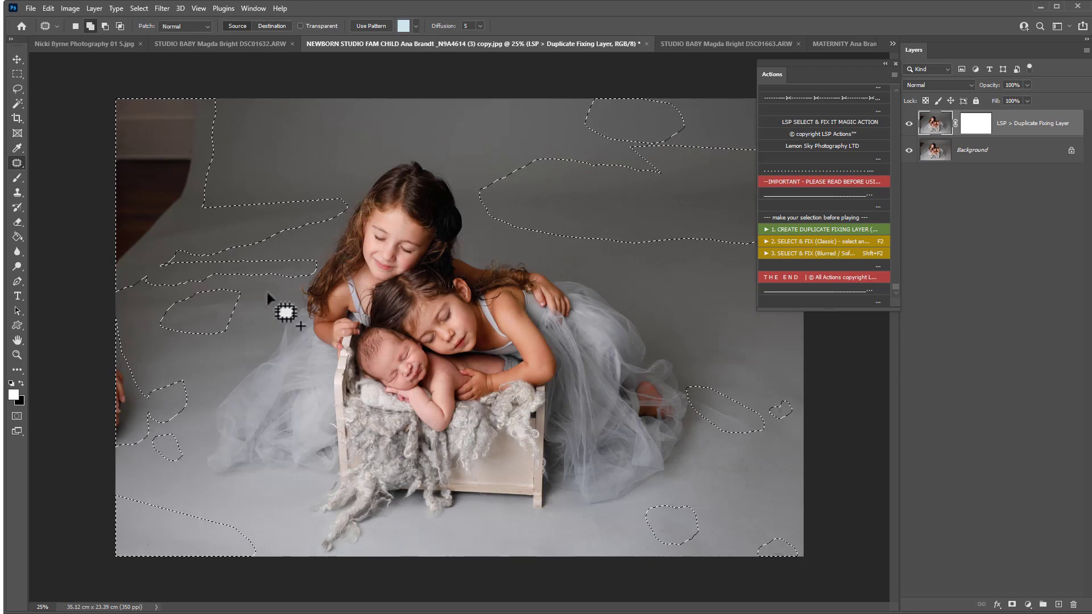
{"action": "mouse_move", "coordinate": [289, 292]}
{"action": "left_mouse_down"}
{"action": "mouse_move", "coordinate": [244, 324]}
{"action": "mouse_move", "coordinate": [258, 267]}
{"action": "left_mouse_up"}
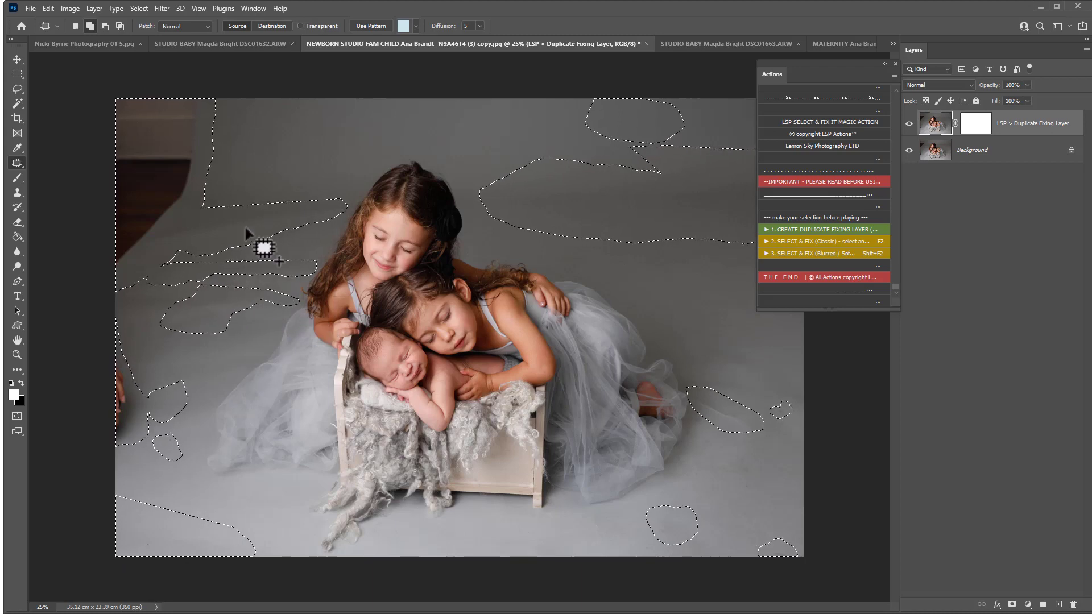
{"action": "left_click", "coordinate": [807, 240]}
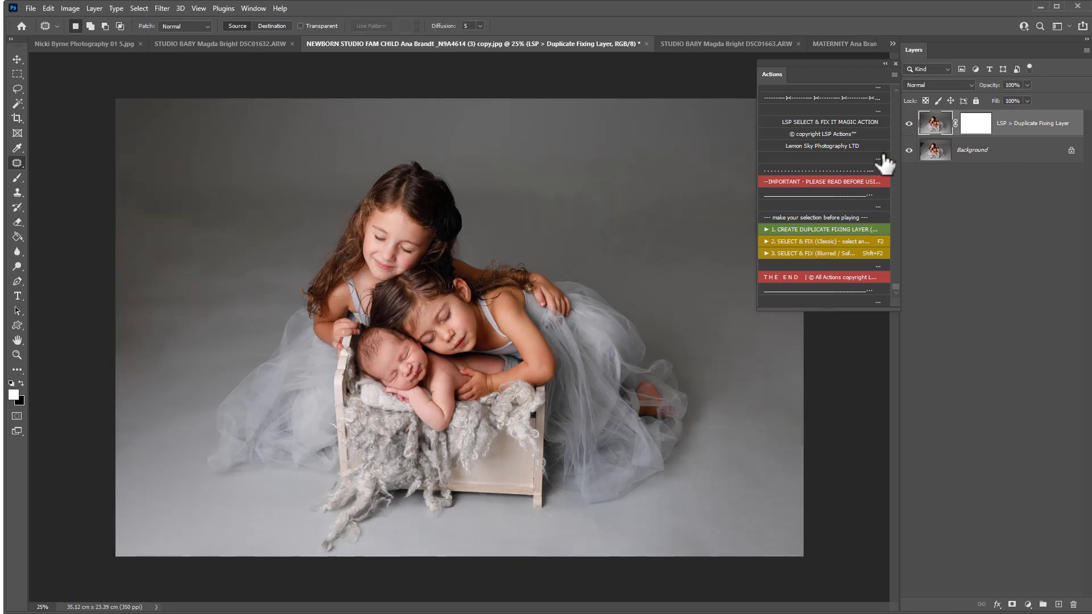
{"action": "left_click", "coordinate": [911, 122]}
{"action": "left_click", "coordinate": [910, 122]}
Outline the leftover marks on the backdrop left of the girls one by one, running SELECT & FIX (Classic) on each.
{"action": "mouse_move", "coordinate": [202, 213]}
{"action": "left_mouse_down"}
{"action": "mouse_move", "coordinate": [176, 248]}
{"action": "mouse_move", "coordinate": [130, 182]}
{"action": "left_mouse_up"}
{"action": "left_click", "coordinate": [798, 240]}
{"action": "mouse_move", "coordinate": [203, 199]}
{"action": "left_mouse_down"}
{"action": "mouse_move", "coordinate": [261, 233]}
{"action": "mouse_move", "coordinate": [137, 262]}
{"action": "mouse_move", "coordinate": [240, 169]}
{"action": "left_mouse_up"}
{"action": "left_click", "coordinate": [236, 279]}
{"action": "mouse_move", "coordinate": [212, 280]}
{"action": "left_mouse_down"}
{"action": "mouse_move", "coordinate": [234, 315]}
{"action": "mouse_move", "coordinate": [172, 275]}
{"action": "mouse_move", "coordinate": [196, 278]}
{"action": "left_mouse_up"}
{"action": "left_click_drag", "start_coordinate": [208, 312], "coordinate": [262, 209]}
{"action": "left_click", "coordinate": [174, 240]}
{"action": "mouse_move", "coordinate": [212, 246]}
{"action": "left_mouse_down"}
{"action": "mouse_move", "coordinate": [199, 296]}
{"action": "mouse_move", "coordinate": [125, 255]}
{"action": "left_mouse_up"}
{"action": "left_click_drag", "start_coordinate": [178, 280], "coordinate": [254, 193]}
{"action": "left_click", "coordinate": [260, 139]}
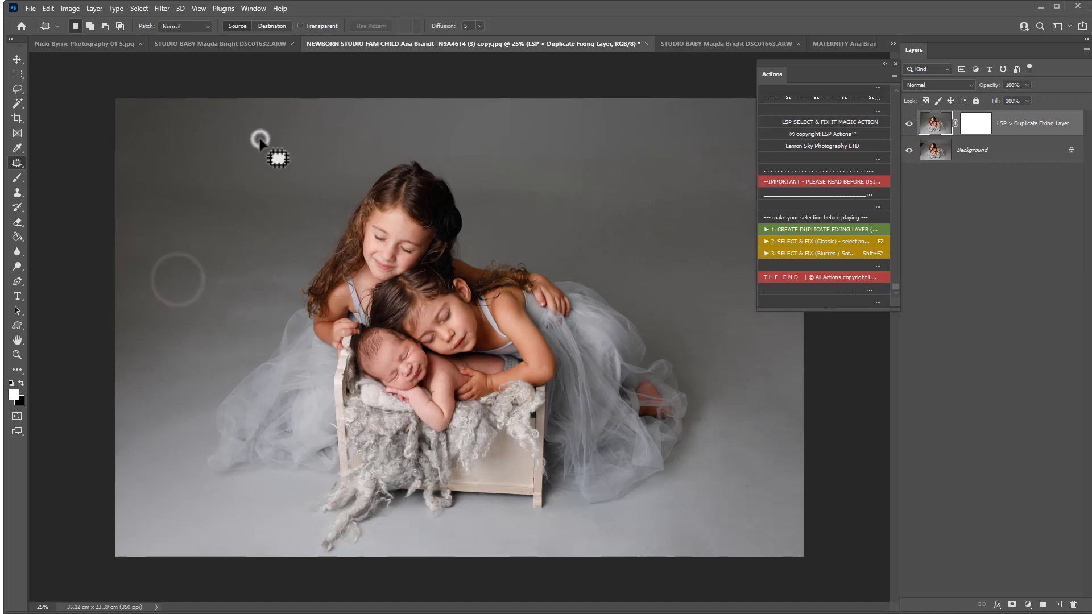
{"action": "mouse_move", "coordinate": [185, 327]}
{"action": "left_mouse_down"}
{"action": "mouse_move", "coordinate": [194, 366]}
{"action": "mouse_move", "coordinate": [112, 332]}
{"action": "left_mouse_up"}
{"action": "left_click_drag", "start_coordinate": [162, 379], "coordinate": [276, 199]}
Outline the uneven backdrop and floor areas along the photo's right side and fix each selection with the Select & Fix action.
{"action": "left_click", "coordinate": [679, 228]}
{"action": "mouse_move", "coordinate": [806, 341]}
{"action": "left_mouse_down"}
{"action": "mouse_move", "coordinate": [730, 359]}
{"action": "mouse_move", "coordinate": [846, 388]}
{"action": "mouse_move", "coordinate": [688, 228]}
{"action": "left_mouse_up"}
{"action": "left_click", "coordinate": [756, 505]}
{"action": "mouse_move", "coordinate": [797, 398]}
{"action": "left_mouse_down"}
{"action": "mouse_move", "coordinate": [760, 429]}
{"action": "mouse_move", "coordinate": [822, 518]}
{"action": "mouse_move", "coordinate": [807, 409]}
{"action": "left_mouse_up"}
{"action": "mouse_move", "coordinate": [775, 446]}
{"action": "left_mouse_down"}
{"action": "mouse_move", "coordinate": [705, 258]}
{"action": "mouse_move", "coordinate": [682, 231]}
{"action": "left_mouse_up"}
{"action": "left_click", "coordinate": [736, 316]}
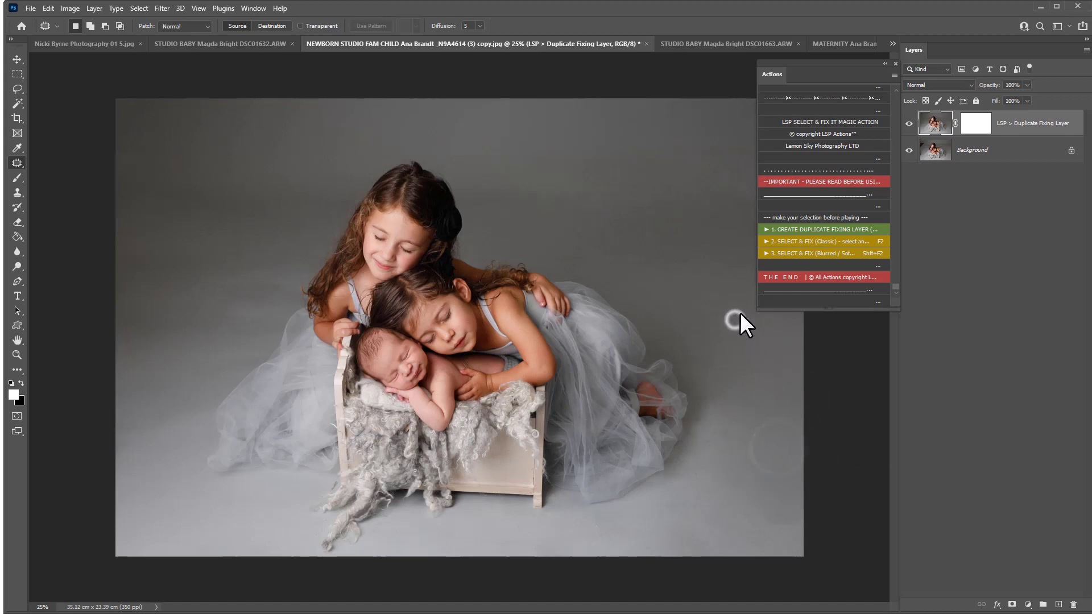
Toggle the Duplicate Fixing Layer's visibility repeatedly to compare the newborn photo before and after the fixes.
{"action": "left_click", "coordinate": [910, 123]}
{"action": "left_click", "coordinate": [910, 123]}
{"action": "left_click", "coordinate": [910, 123]}
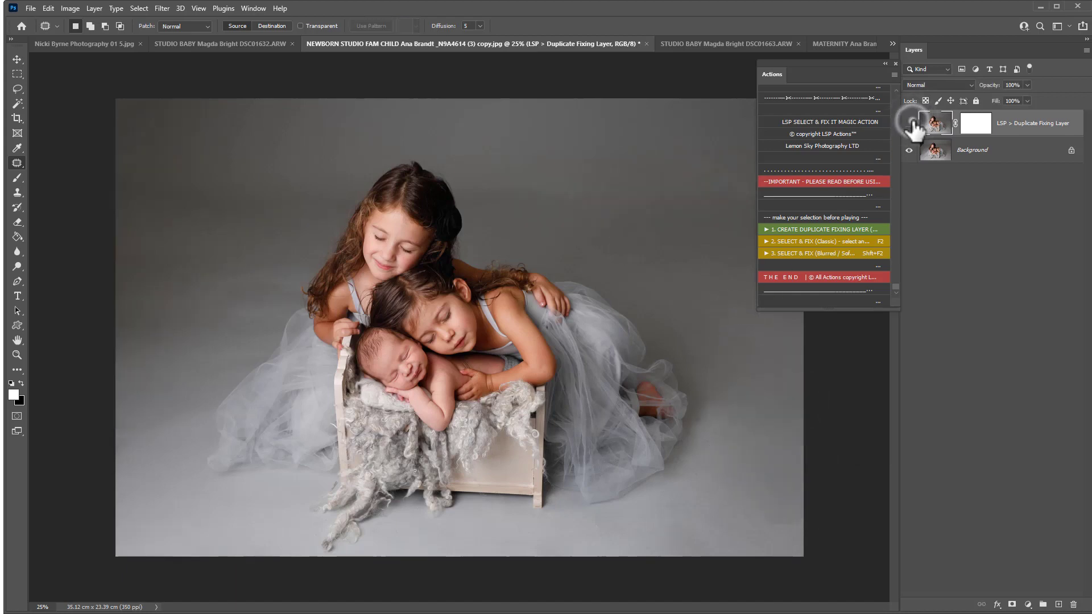
{"action": "left_click", "coordinate": [910, 123]}
{"action": "left_click", "coordinate": [910, 124]}
{"action": "left_click", "coordinate": [910, 124]}
Outline a small floor patch below the tulle dress, run SELECT & FIX (Classic) on it, and compare the photo before and after.
{"action": "mouse_move", "coordinate": [614, 511]}
{"action": "left_mouse_down"}
{"action": "mouse_move", "coordinate": [617, 532]}
{"action": "mouse_move", "coordinate": [597, 552]}
{"action": "mouse_move", "coordinate": [592, 511]}
{"action": "left_mouse_up"}
{"action": "key", "text": "ctrl+d"}
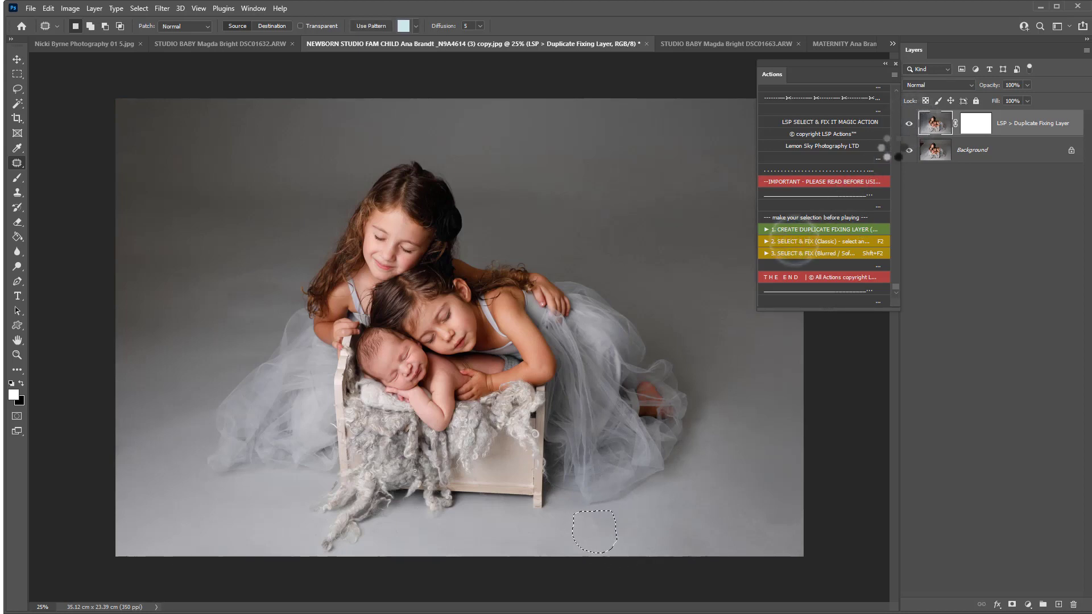
{"action": "left_click", "coordinate": [910, 124]}
{"action": "left_click", "coordinate": [910, 123]}
{"action": "left_click", "coordinate": [910, 123]}
{"action": "left_click", "coordinate": [910, 123]}
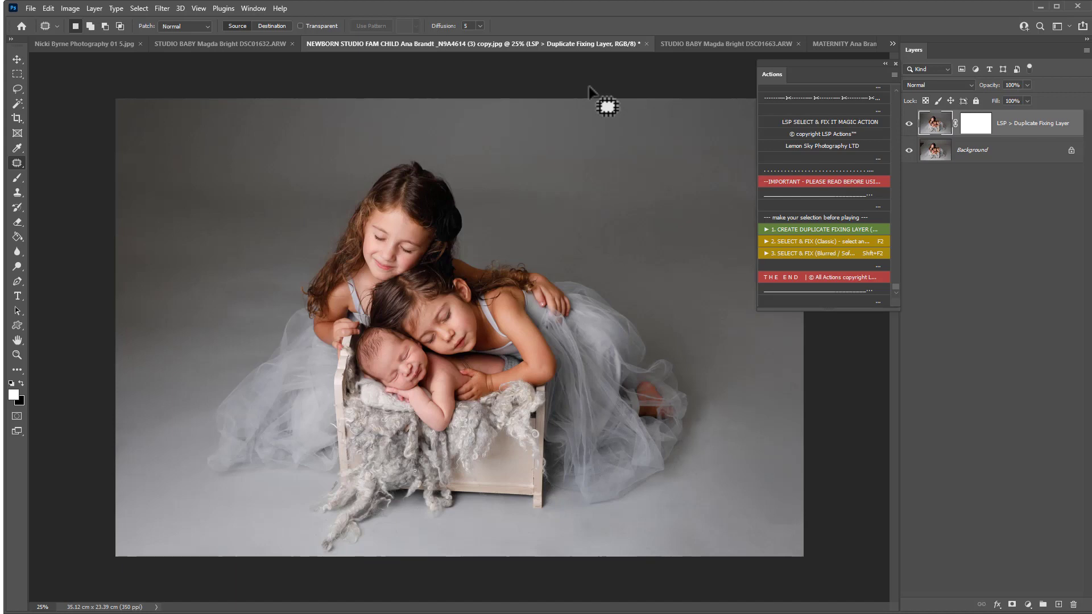
Switch to the maternity photo with the gold gown and run CREATE DUPLICATE FIXING LAYER, moving the actions clear of the photo.
{"action": "left_click", "coordinate": [841, 44]}
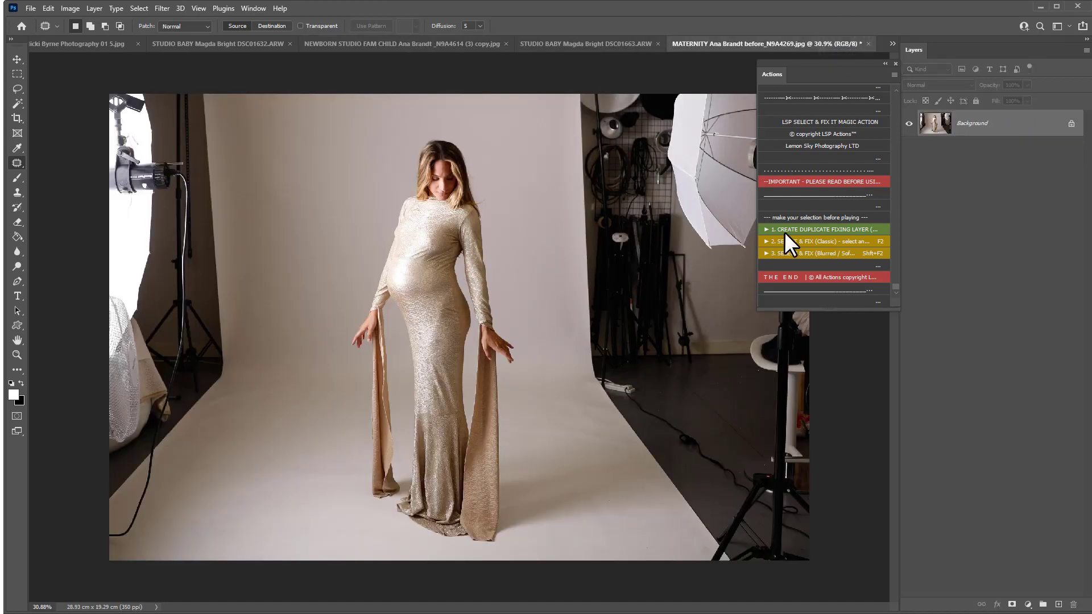
{"action": "left_click", "coordinate": [829, 230]}
{"action": "left_click_drag", "start_coordinate": [775, 95], "coordinate": [862, 90]}
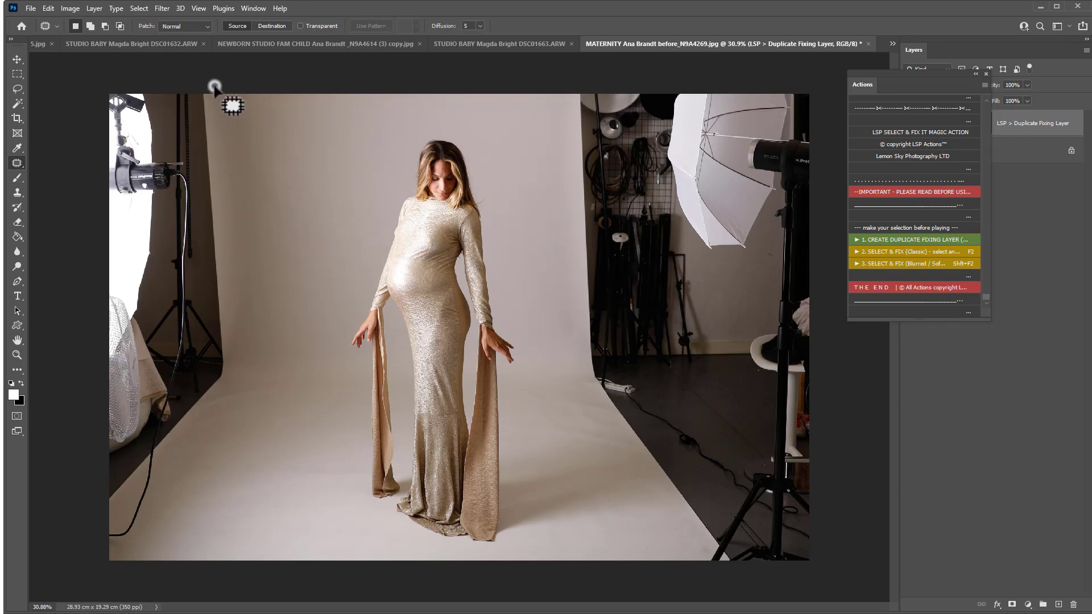
Outline the studio lights and dark floor along the maternity photo's left side and run SELECT & FIX (Classic) on the selection.
{"action": "left_click_drag", "start_coordinate": [222, 153], "coordinate": [232, 294]}
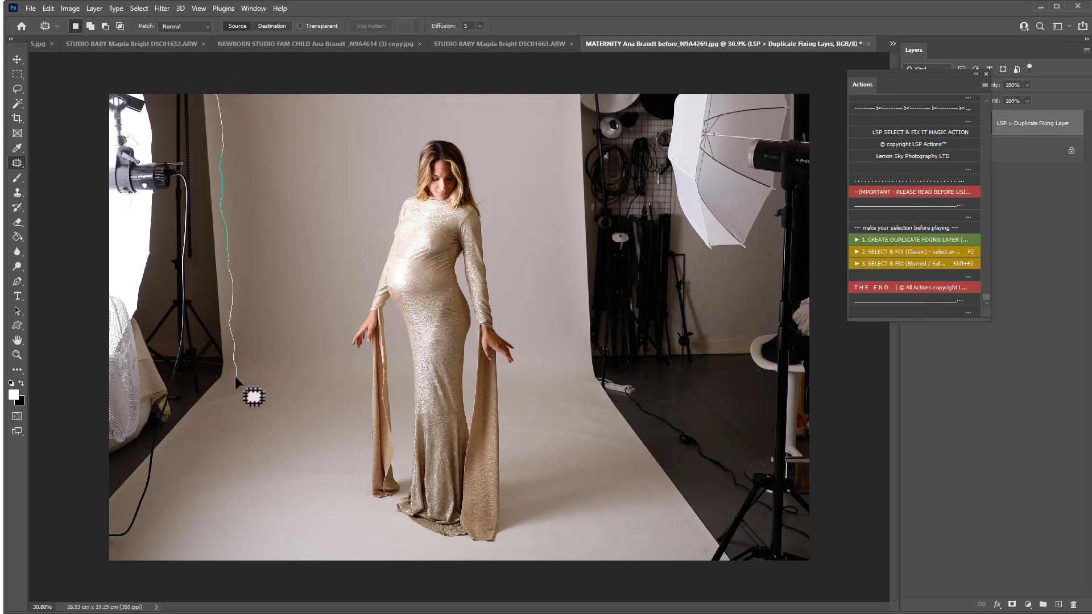
{"action": "mouse_move", "coordinate": [156, 490]}
{"action": "left_mouse_down"}
{"action": "mouse_move", "coordinate": [108, 563]}
{"action": "mouse_move", "coordinate": [37, 58]}
{"action": "mouse_move", "coordinate": [62, 57]}
{"action": "left_mouse_up"}
{"action": "left_click", "coordinate": [869, 251]}
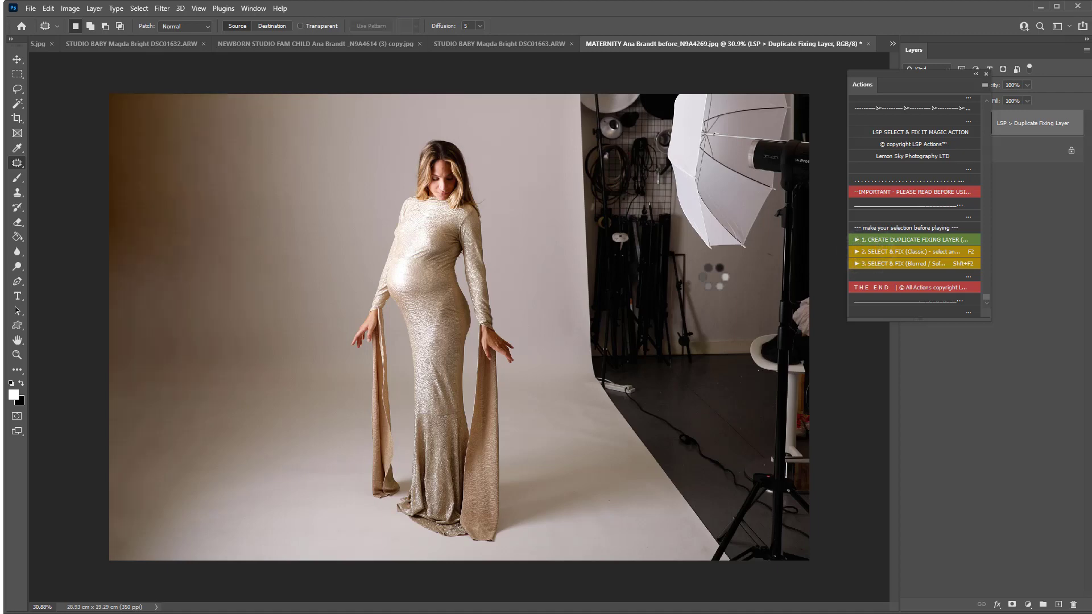
Outline the uneven floor patches at the maternity photo's lower left and fix them with the Select & Fix action.
{"action": "mouse_move", "coordinate": [209, 451]}
{"action": "left_mouse_down"}
{"action": "mouse_move", "coordinate": [212, 501]}
{"action": "mouse_move", "coordinate": [212, 449]}
{"action": "left_mouse_up"}
{"action": "mouse_move", "coordinate": [195, 492]}
{"action": "left_mouse_down"}
{"action": "mouse_move", "coordinate": [268, 500]}
{"action": "mouse_move", "coordinate": [316, 490]}
{"action": "left_mouse_up"}
{"action": "left_click", "coordinate": [325, 493]}
{"action": "left_click_drag", "start_coordinate": [165, 515], "coordinate": [161, 444]}
{"action": "mouse_move", "coordinate": [216, 417]}
{"action": "left_mouse_down"}
{"action": "mouse_move", "coordinate": [200, 526]}
{"action": "mouse_move", "coordinate": [217, 417]}
{"action": "left_mouse_up"}
{"action": "mouse_move", "coordinate": [160, 498]}
{"action": "left_mouse_down"}
{"action": "mouse_move", "coordinate": [210, 483]}
{"action": "mouse_move", "coordinate": [178, 443]}
{"action": "mouse_move", "coordinate": [188, 454]}
{"action": "mouse_move", "coordinate": [205, 449]}
{"action": "left_mouse_up"}
{"action": "left_click_drag", "start_coordinate": [191, 439], "coordinate": [198, 422]}
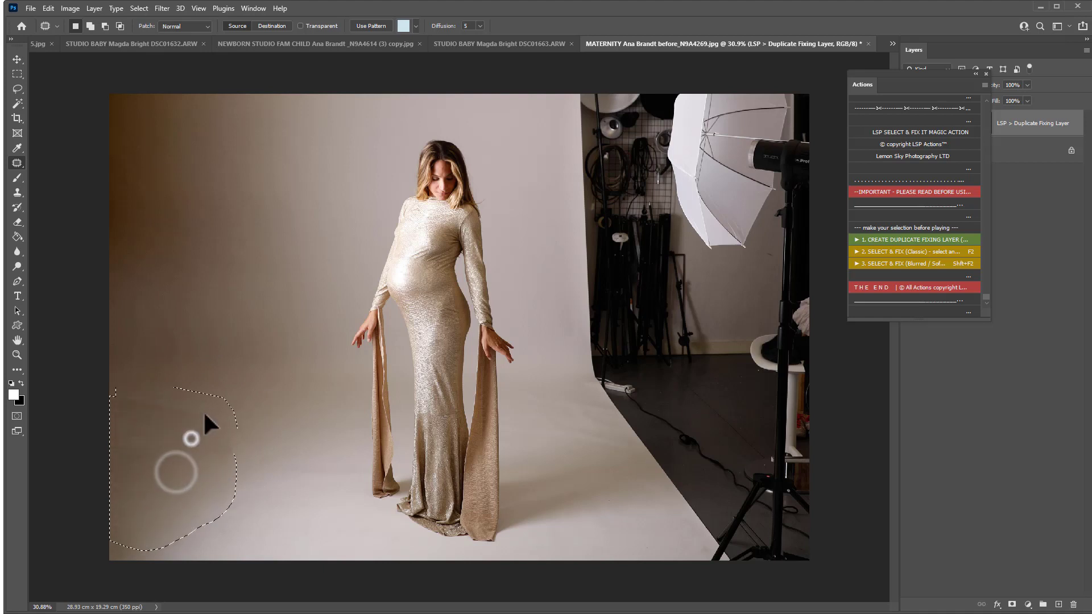
{"action": "left_click", "coordinate": [237, 343]}
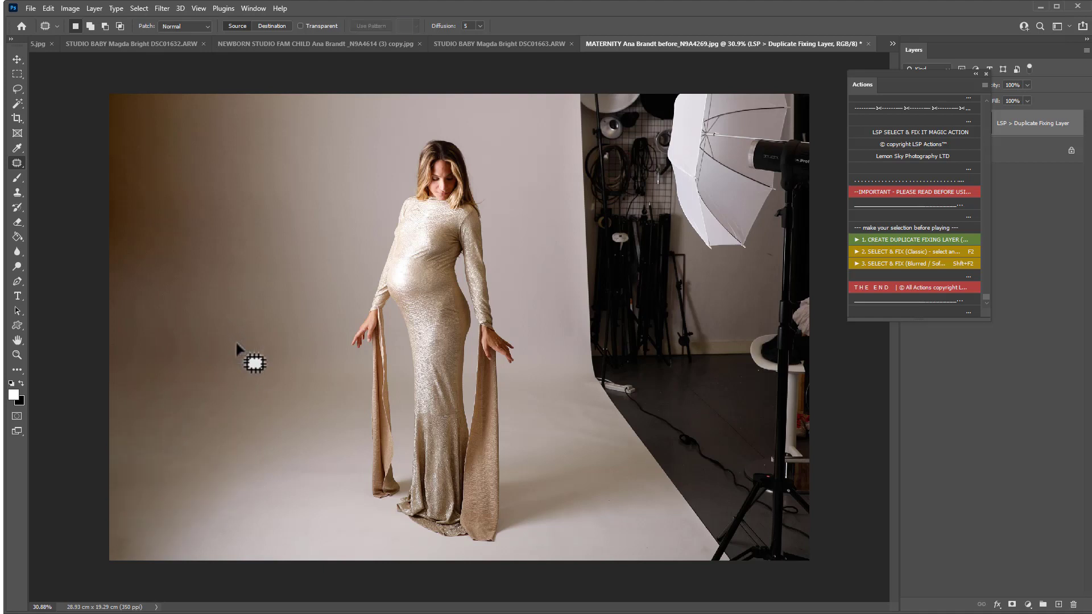
{"action": "left_click_drag", "start_coordinate": [866, 85], "coordinate": [497, 125]}
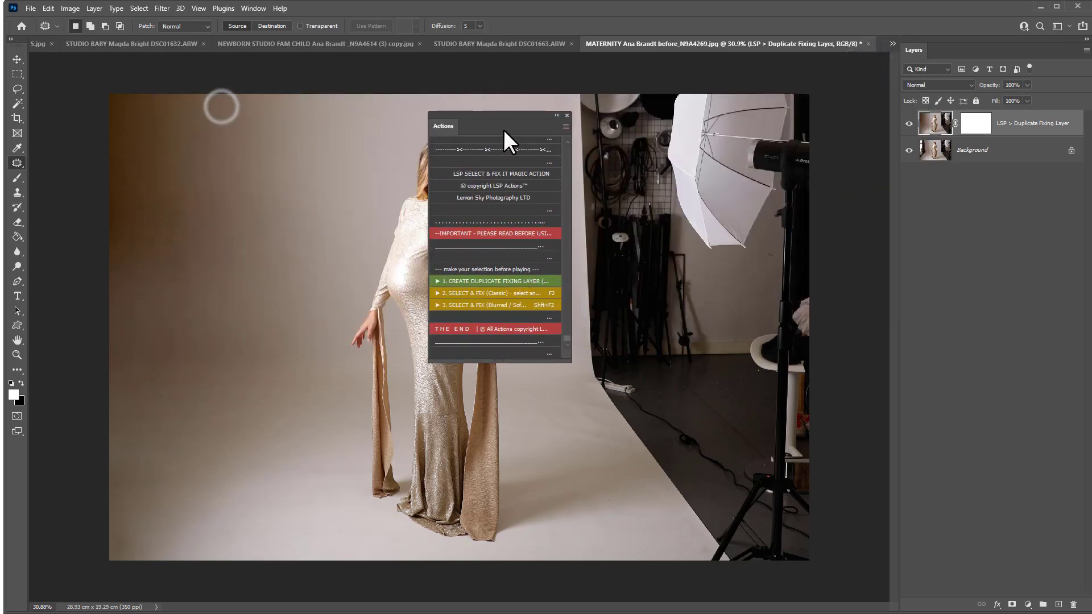
Compare the maternity photo before and after the left-side fixes, and move the actions off the cluttered right part of the photo.
{"action": "left_click", "coordinate": [909, 123]}
{"action": "left_click", "coordinate": [909, 123]}
{"action": "left_click", "coordinate": [909, 124]}
{"action": "left_click", "coordinate": [910, 123]}
{"action": "left_click_drag", "start_coordinate": [439, 129], "coordinate": [473, 131]}
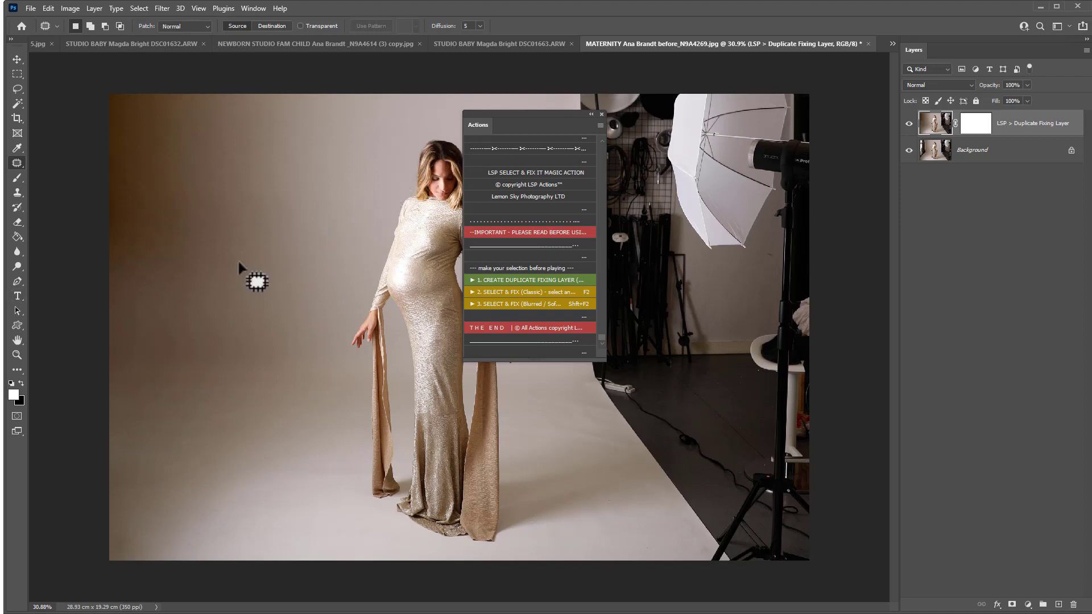
{"action": "left_click_drag", "start_coordinate": [483, 124], "coordinate": [183, 150]}
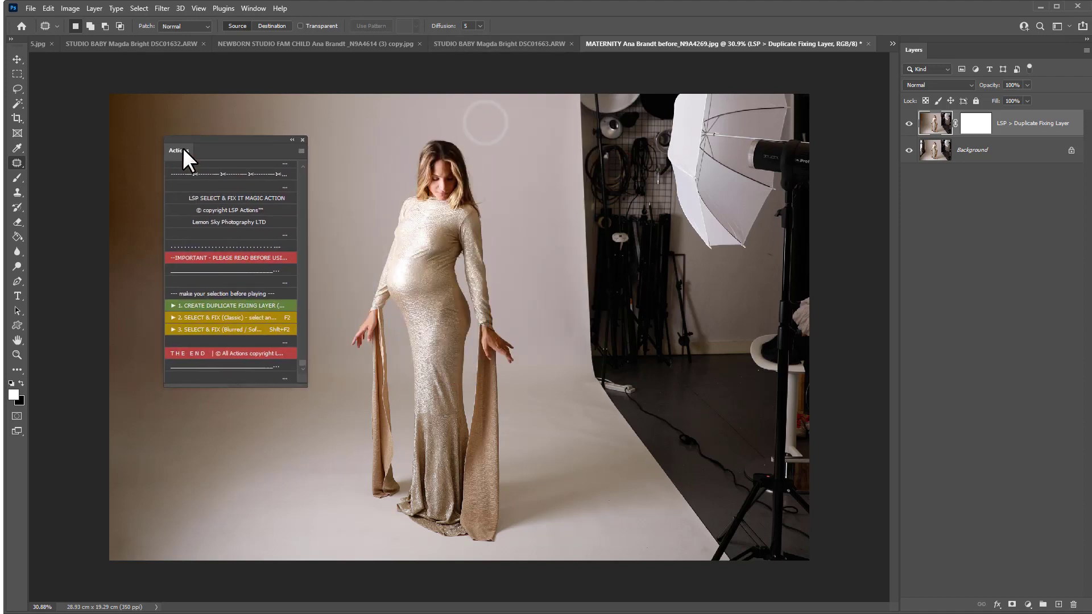
Outline the studio equipment and dark floor along the maternity photo's right side, run SELECT & FIX (Classic), and compare before and after.
{"action": "left_click", "coordinate": [918, 124]}
{"action": "left_click_drag", "start_coordinate": [570, 85], "coordinate": [580, 354]}
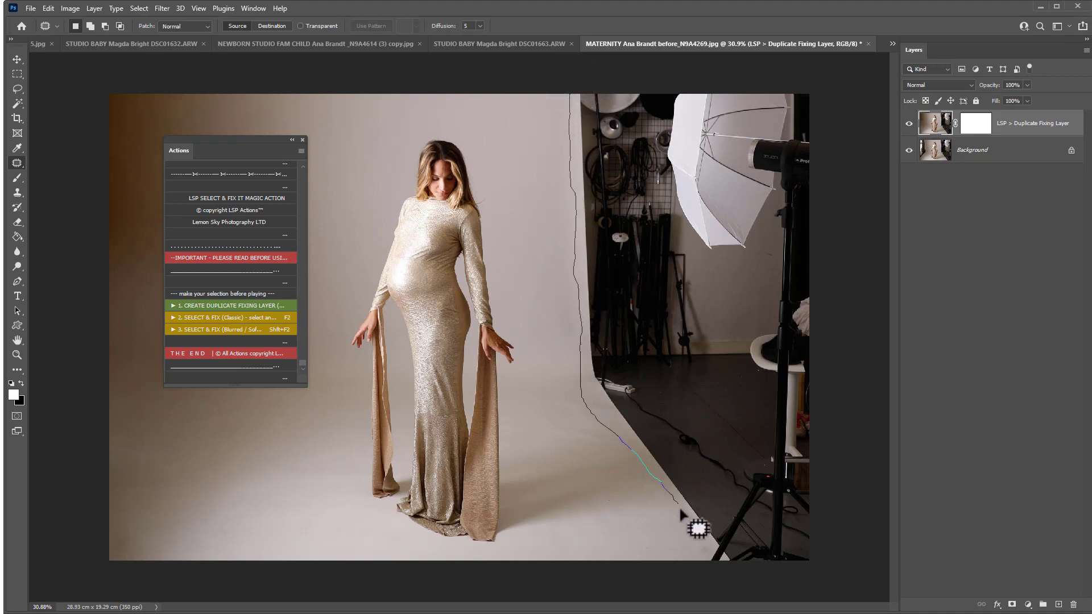
{"action": "mouse_move", "coordinate": [697, 551]}
{"action": "left_mouse_down"}
{"action": "mouse_move", "coordinate": [824, 563]}
{"action": "mouse_move", "coordinate": [853, 73]}
{"action": "left_mouse_up"}
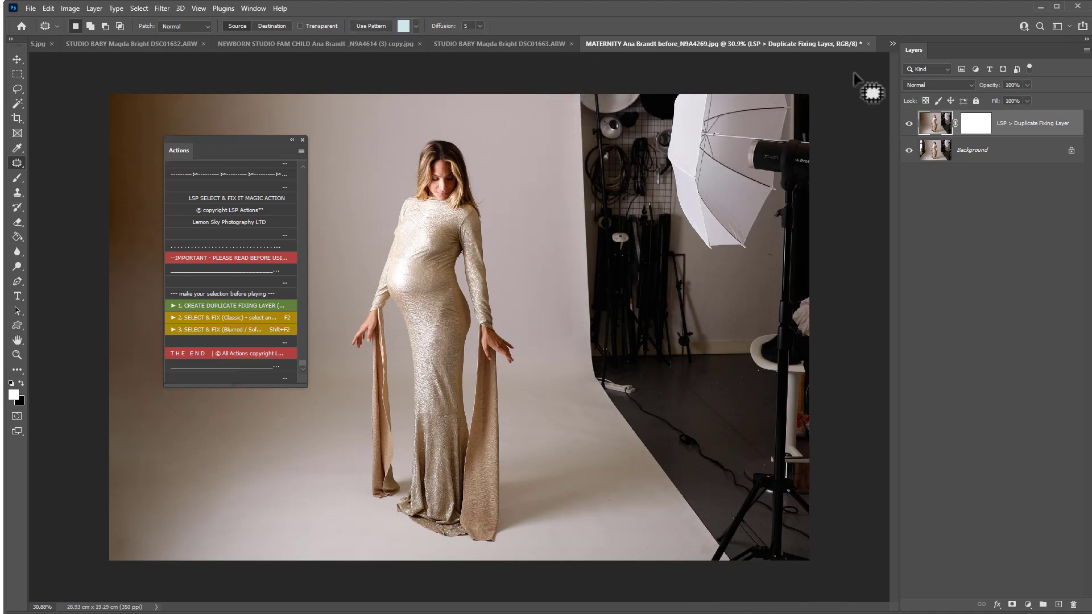
{"action": "left_click", "coordinate": [205, 318]}
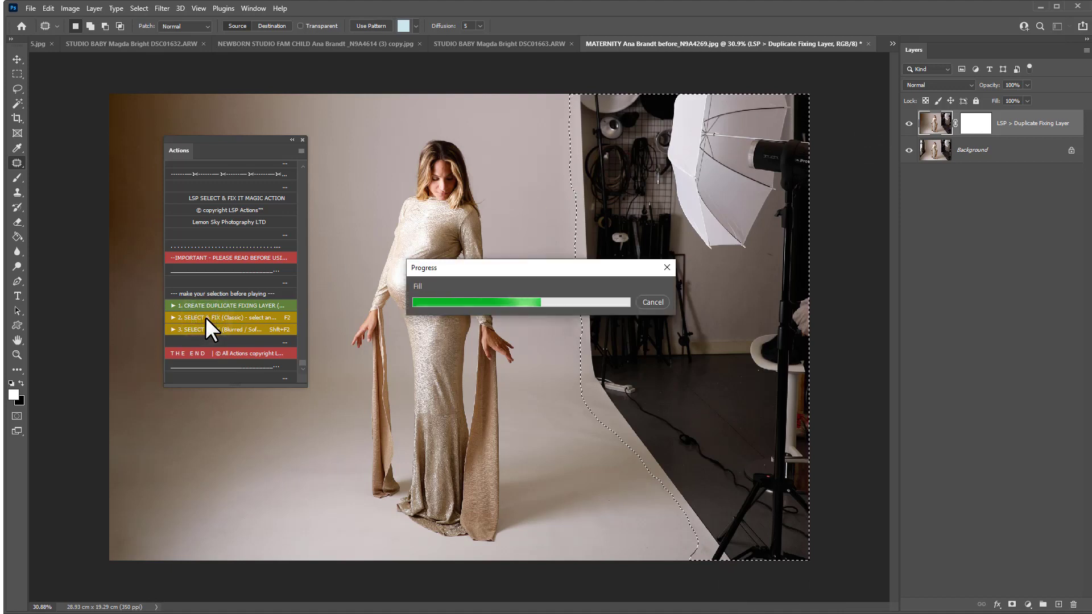
{"action": "left_click", "coordinate": [909, 124]}
{"action": "left_click", "coordinate": [908, 123]}
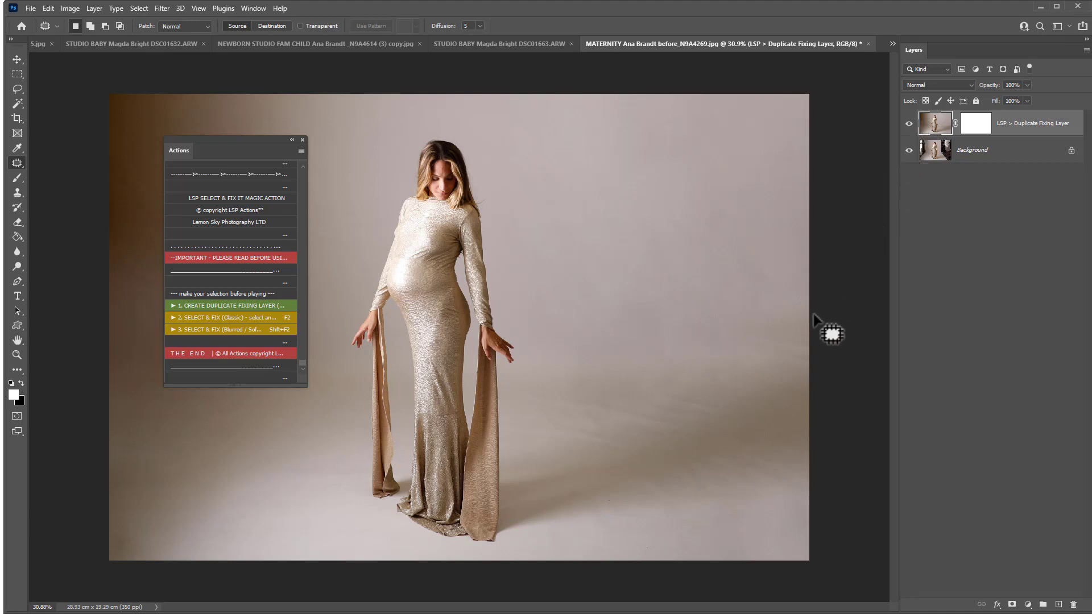
Outline the large shadowy floor area at the maternity photo's lower right and run SELECT & FIX (Classic) on it.
{"action": "mouse_move", "coordinate": [730, 312]}
{"action": "left_mouse_down"}
{"action": "mouse_move", "coordinate": [680, 338]}
{"action": "mouse_move", "coordinate": [643, 404]}
{"action": "left_mouse_up"}
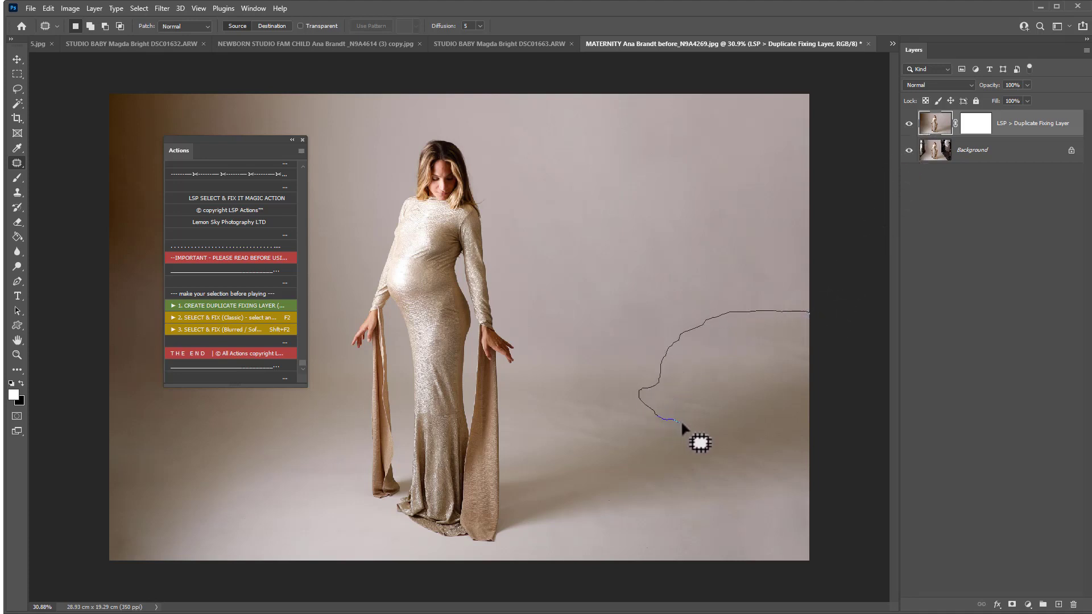
{"action": "mouse_move", "coordinate": [674, 463]}
{"action": "left_mouse_down"}
{"action": "mouse_move", "coordinate": [773, 575]}
{"action": "mouse_move", "coordinate": [819, 310]}
{"action": "left_mouse_up"}
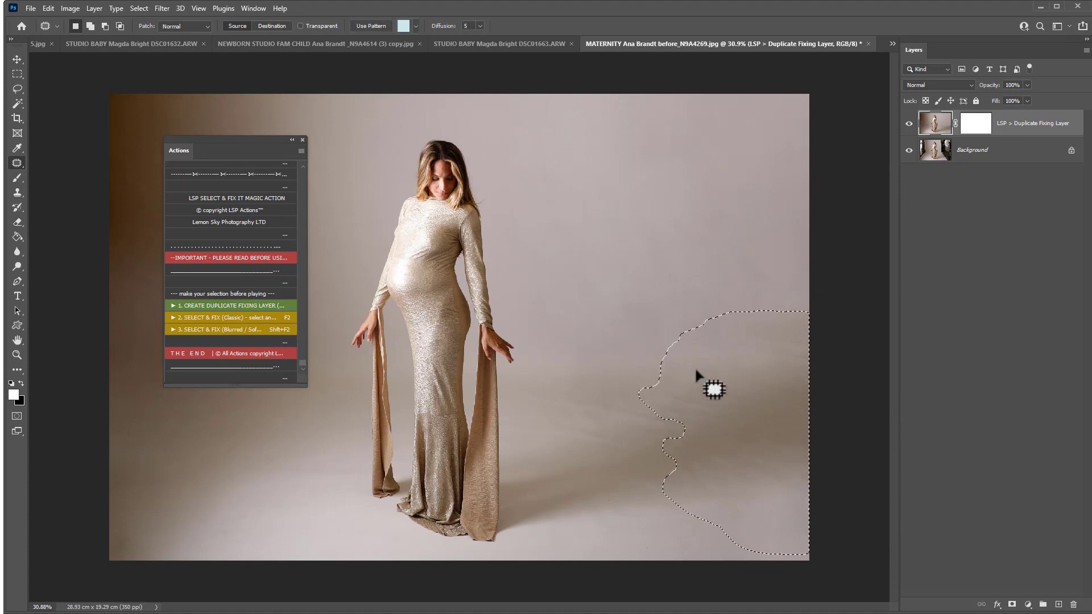
{"action": "left_click", "coordinate": [203, 317]}
Outline and fix the remaining uneven patches on the floor and backdrop to the right of the maternity model.
{"action": "mouse_move", "coordinate": [821, 312]}
{"action": "left_mouse_down"}
{"action": "mouse_move", "coordinate": [691, 324]}
{"action": "mouse_move", "coordinate": [662, 383]}
{"action": "mouse_move", "coordinate": [636, 395]}
{"action": "mouse_move", "coordinate": [651, 427]}
{"action": "left_mouse_up"}
{"action": "left_click_drag", "start_coordinate": [891, 410], "coordinate": [889, 401]}
{"action": "left_click_drag", "start_coordinate": [777, 438], "coordinate": [662, 282]}
{"action": "left_click_drag", "start_coordinate": [763, 452], "coordinate": [711, 357]}
{"action": "left_click", "coordinate": [816, 459]}
{"action": "mouse_move", "coordinate": [824, 490]}
{"action": "left_mouse_down"}
{"action": "mouse_move", "coordinate": [749, 552]}
{"action": "mouse_move", "coordinate": [671, 481]}
{"action": "left_mouse_up"}
{"action": "left_click_drag", "start_coordinate": [742, 494], "coordinate": [652, 291]}
{"action": "left_click", "coordinate": [723, 464]}
{"action": "left_click", "coordinate": [702, 409]}
{"action": "mouse_move", "coordinate": [718, 436]}
{"action": "left_mouse_down"}
{"action": "mouse_move", "coordinate": [626, 490]}
{"action": "mouse_move", "coordinate": [543, 424]}
{"action": "mouse_move", "coordinate": [705, 415]}
{"action": "mouse_move", "coordinate": [676, 301]}
{"action": "mouse_move", "coordinate": [552, 274]}
{"action": "left_mouse_up"}
{"action": "left_click", "coordinate": [707, 393]}
{"action": "left_click_drag", "start_coordinate": [620, 324], "coordinate": [617, 278]}
{"action": "left_click", "coordinate": [754, 431]}
{"action": "mouse_move", "coordinate": [682, 441]}
{"action": "left_mouse_down"}
{"action": "mouse_move", "coordinate": [660, 505]}
{"action": "mouse_move", "coordinate": [671, 447]}
{"action": "left_mouse_up"}
{"action": "mouse_move", "coordinate": [704, 480]}
{"action": "left_mouse_down"}
{"action": "mouse_move", "coordinate": [758, 464]}
{"action": "mouse_move", "coordinate": [731, 441]}
{"action": "left_mouse_up"}
{"action": "left_click", "coordinate": [759, 464]}
{"action": "left_click_drag", "start_coordinate": [736, 443], "coordinate": [699, 347]}
{"action": "left_click", "coordinate": [700, 349]}
{"action": "mouse_move", "coordinate": [734, 214]}
{"action": "left_mouse_down"}
{"action": "mouse_move", "coordinate": [737, 271]}
{"action": "mouse_move", "coordinate": [657, 189]}
{"action": "left_mouse_up"}
{"action": "left_click_drag", "start_coordinate": [633, 282], "coordinate": [586, 291]}
{"action": "mouse_move", "coordinate": [720, 107]}
{"action": "left_mouse_down"}
{"action": "mouse_move", "coordinate": [634, 169]}
{"action": "mouse_move", "coordinate": [630, 106]}
{"action": "left_mouse_up"}
{"action": "left_click_drag", "start_coordinate": [695, 159], "coordinate": [613, 228]}
{"action": "left_click", "coordinate": [628, 318]}
{"action": "mouse_move", "coordinate": [677, 507]}
{"action": "left_mouse_down"}
{"action": "mouse_move", "coordinate": [591, 569]}
{"action": "mouse_move", "coordinate": [673, 518]}
{"action": "mouse_move", "coordinate": [710, 407]}
{"action": "left_mouse_up"}
{"action": "mouse_move", "coordinate": [803, 461]}
{"action": "left_mouse_down"}
{"action": "mouse_move", "coordinate": [819, 537]}
{"action": "mouse_move", "coordinate": [745, 440]}
{"action": "left_mouse_up"}
{"action": "left_click_drag", "start_coordinate": [749, 490], "coordinate": [662, 286]}
{"action": "left_click", "coordinate": [720, 372]}
{"action": "left_click_drag", "start_coordinate": [720, 371], "coordinate": [710, 364]}
{"action": "left_click_drag", "start_coordinate": [665, 412], "coordinate": [637, 279]}
{"action": "left_click", "coordinate": [656, 256]}
Move the actions away from the left side of the maternity photo and compare the finished cleanup with the original.
{"action": "left_click_drag", "start_coordinate": [226, 154], "coordinate": [556, 120]}
{"action": "left_click", "coordinate": [909, 124]}
{"action": "left_click", "coordinate": [908, 124]}
{"action": "left_click", "coordinate": [909, 124]}
{"action": "left_click", "coordinate": [909, 124]}
{"action": "left_click", "coordinate": [909, 124]}
{"action": "left_click", "coordinate": [909, 124]}
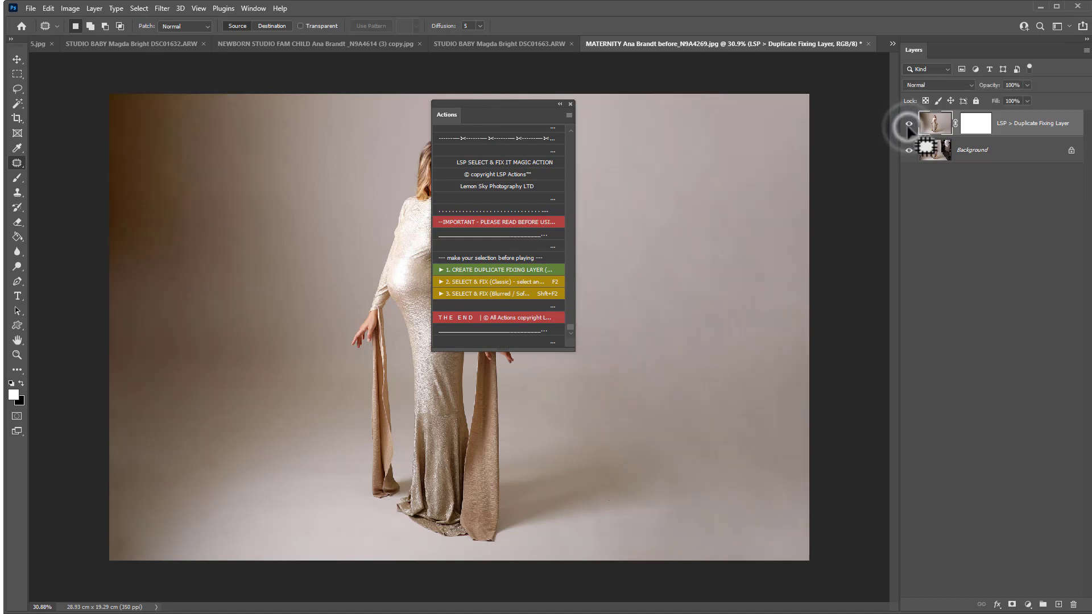
{"action": "left_click_drag", "start_coordinate": [485, 118], "coordinate": [634, 108]}
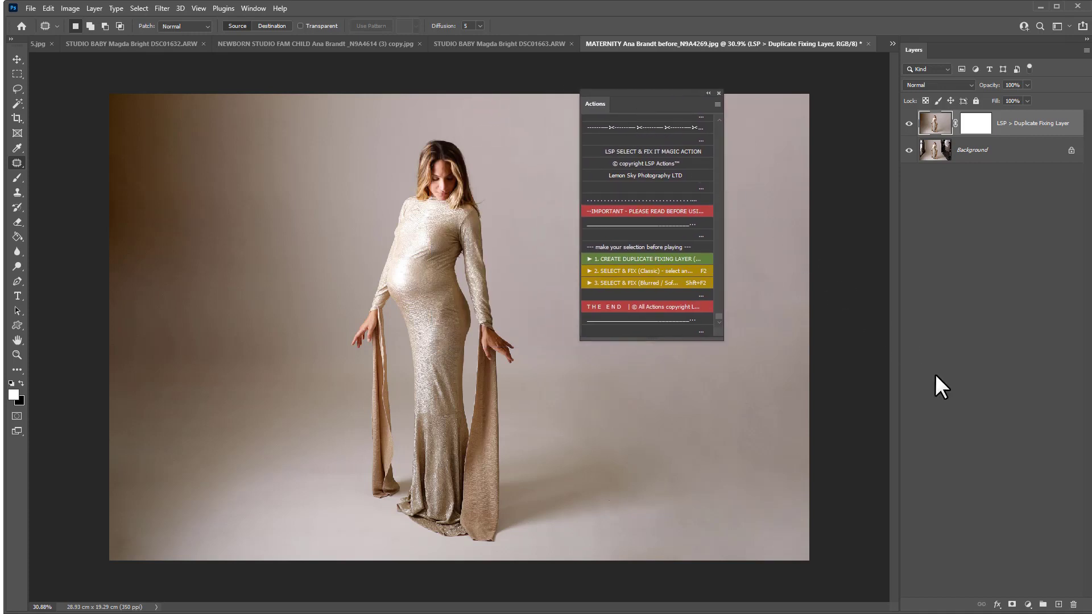
{"action": "left_click", "coordinate": [909, 124]}
{"action": "left_click", "coordinate": [909, 124]}
Switch to the photo of the newborn in the metal bucket and run CREATE DUPLICATE FIXING LAYER.
{"action": "left_click_drag", "start_coordinate": [883, 43], "coordinate": [0, 193]}
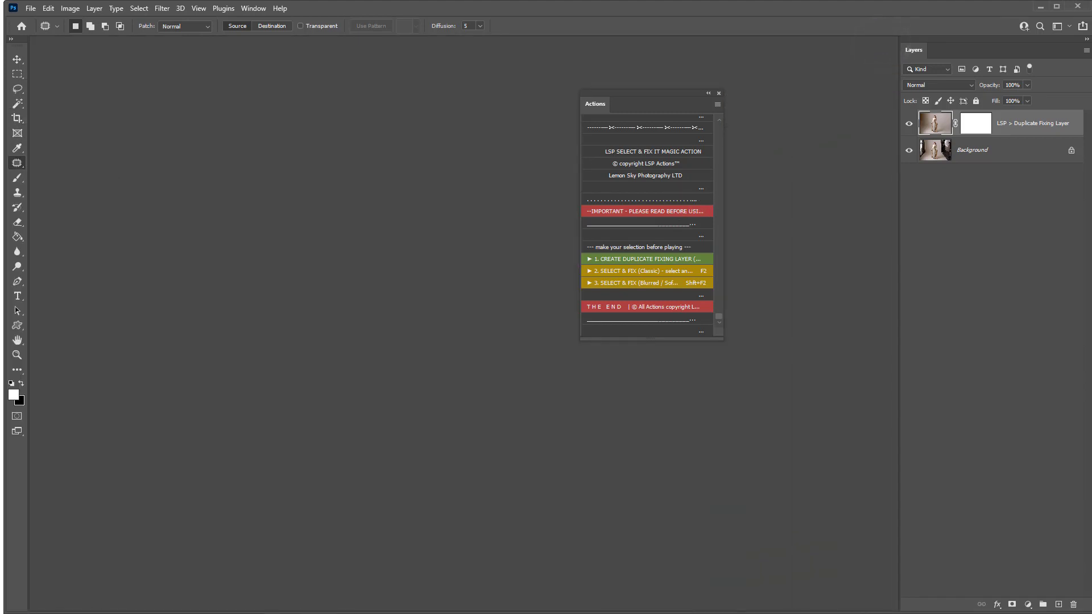
{"action": "key", "text": "f"}
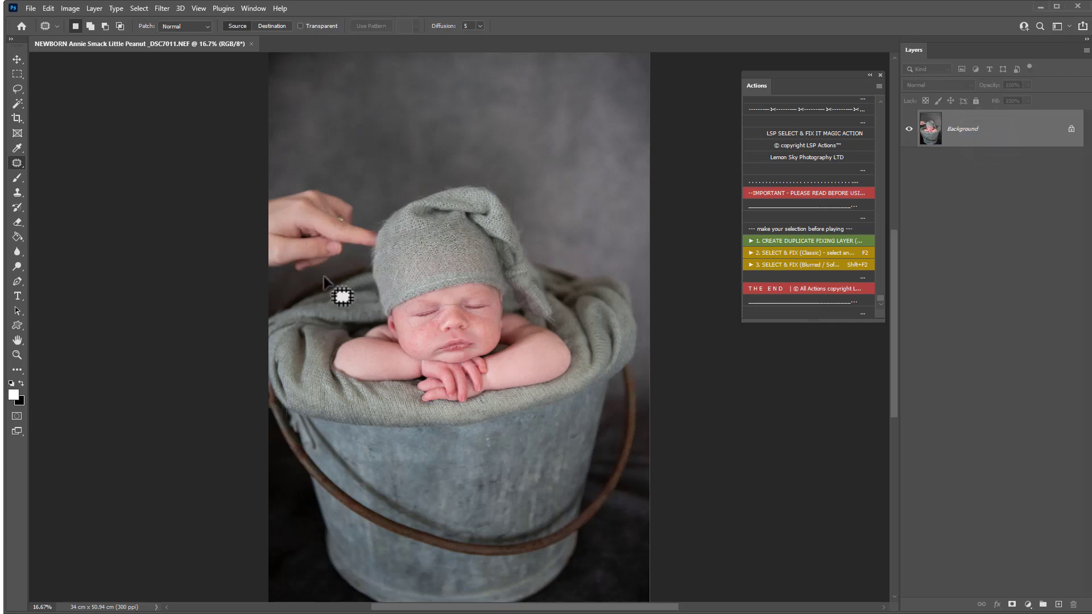
{"action": "left_click", "coordinate": [770, 238]}
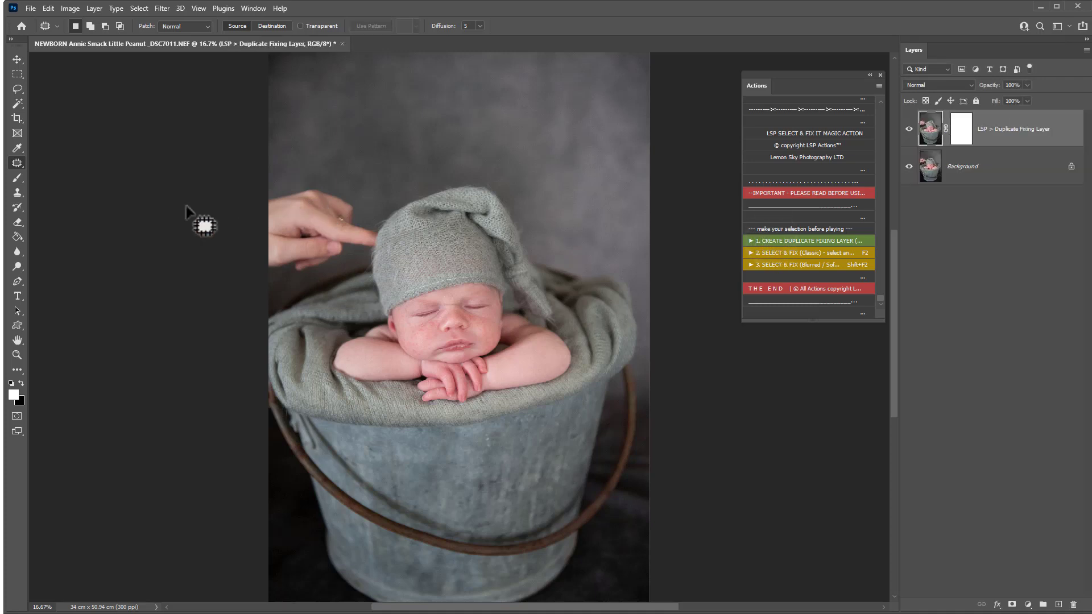
Outline the adult hand touching the newborn's hat, run SELECT & FIX (Classic) on it, and compare before and after.
{"action": "mouse_move", "coordinate": [384, 239]}
{"action": "left_mouse_down"}
{"action": "mouse_move", "coordinate": [306, 271]}
{"action": "mouse_move", "coordinate": [259, 259]}
{"action": "mouse_move", "coordinate": [274, 186]}
{"action": "mouse_move", "coordinate": [354, 200]}
{"action": "mouse_move", "coordinate": [381, 241]}
{"action": "left_mouse_up"}
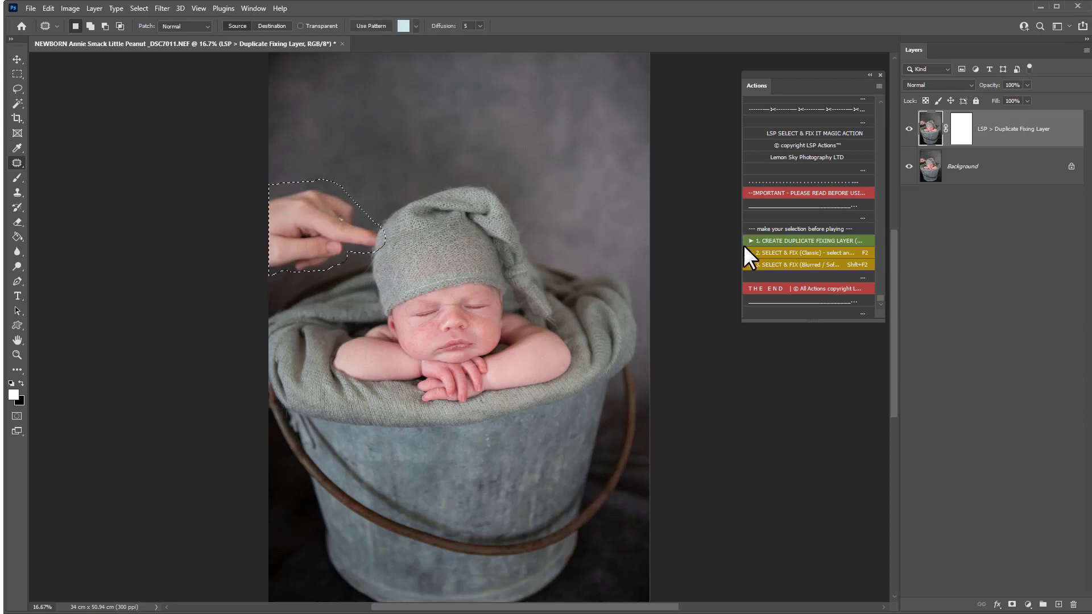
{"action": "left_click", "coordinate": [763, 252]}
{"action": "left_click", "coordinate": [910, 129]}
{"action": "left_click", "coordinate": [909, 129]}
{"action": "left_click", "coordinate": [910, 129]}
{"action": "left_click", "coordinate": [910, 131]}
{"action": "left_click", "coordinate": [910, 131]}
{"action": "left_click", "coordinate": [911, 131]}
{"action": "left_click", "coordinate": [910, 131]}
{"action": "left_click", "coordinate": [911, 131]}
{"action": "left_click", "coordinate": [910, 131]}
{"action": "left_click", "coordinate": [911, 131]}
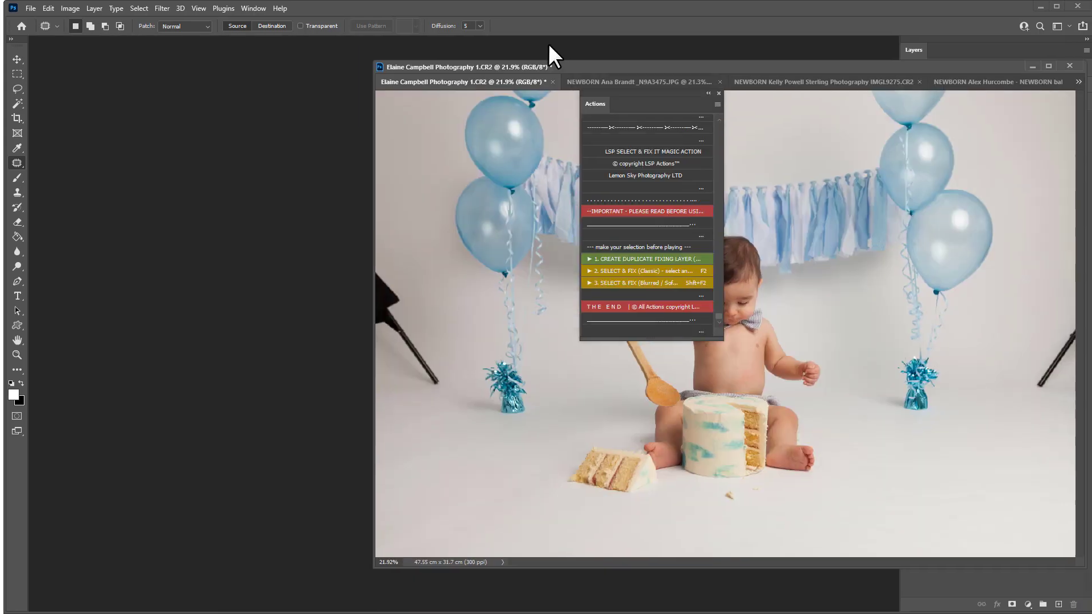
Dock the window with the cake smash photo, move the actions aside, and run CREATE DUPLICATE FIXING LAYER.
{"action": "left_click_drag", "start_coordinate": [548, 43], "coordinate": [452, 37]}
{"action": "left_click_drag", "start_coordinate": [598, 104], "coordinate": [776, 74]}
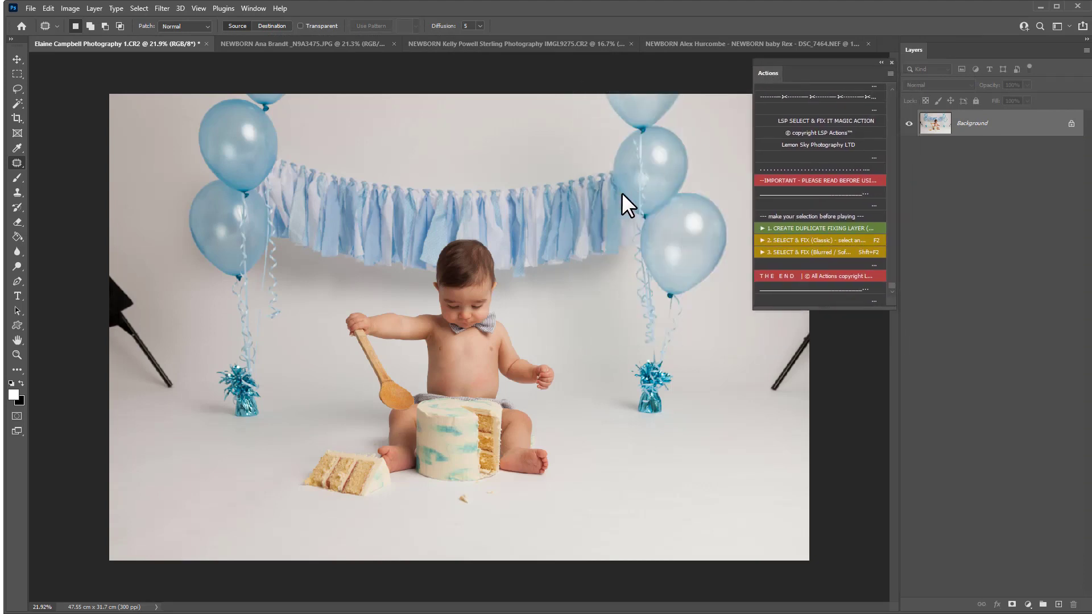
{"action": "left_click", "coordinate": [794, 227]}
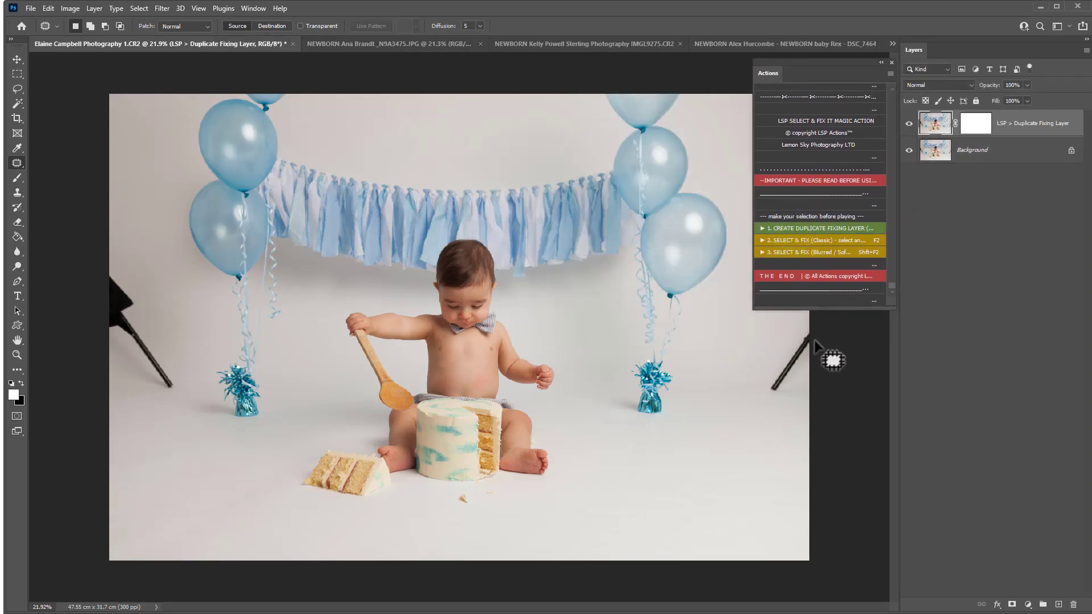
Remove the light stands at both edges and the crumbs in front of the cake using selections and SELECT & FIX (Classic).
{"action": "mouse_move", "coordinate": [816, 356]}
{"action": "left_mouse_down"}
{"action": "mouse_move", "coordinate": [792, 416]}
{"action": "mouse_move", "coordinate": [730, 377]}
{"action": "mouse_move", "coordinate": [788, 323]}
{"action": "mouse_move", "coordinate": [839, 340]}
{"action": "left_mouse_up"}
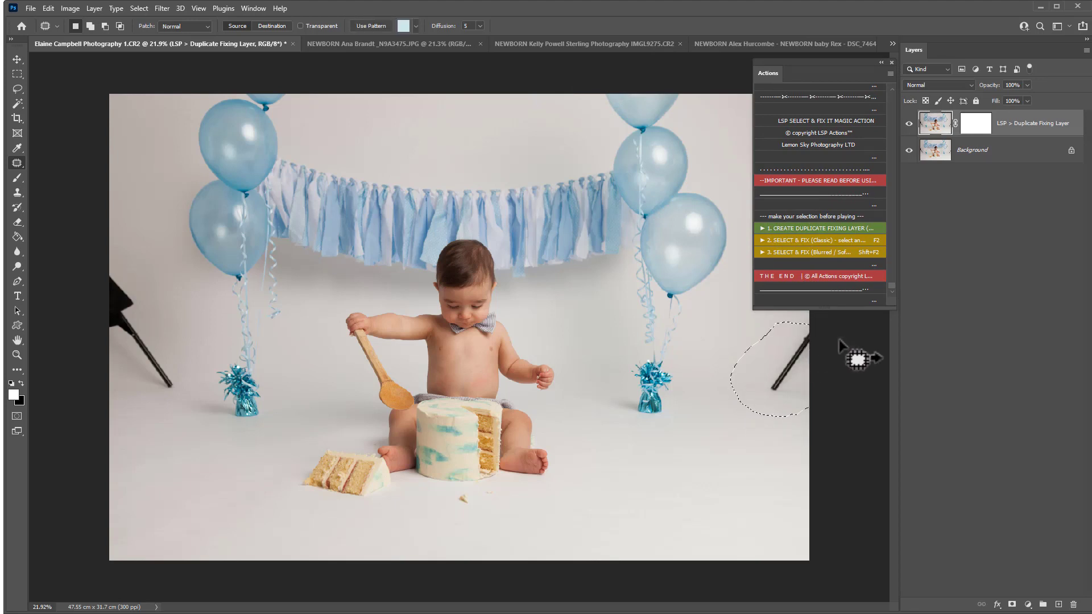
{"action": "mouse_move", "coordinate": [169, 350]}
{"action": "left_mouse_down"}
{"action": "mouse_move", "coordinate": [182, 370]}
{"action": "mouse_move", "coordinate": [86, 365]}
{"action": "mouse_move", "coordinate": [130, 246]}
{"action": "left_mouse_up"}
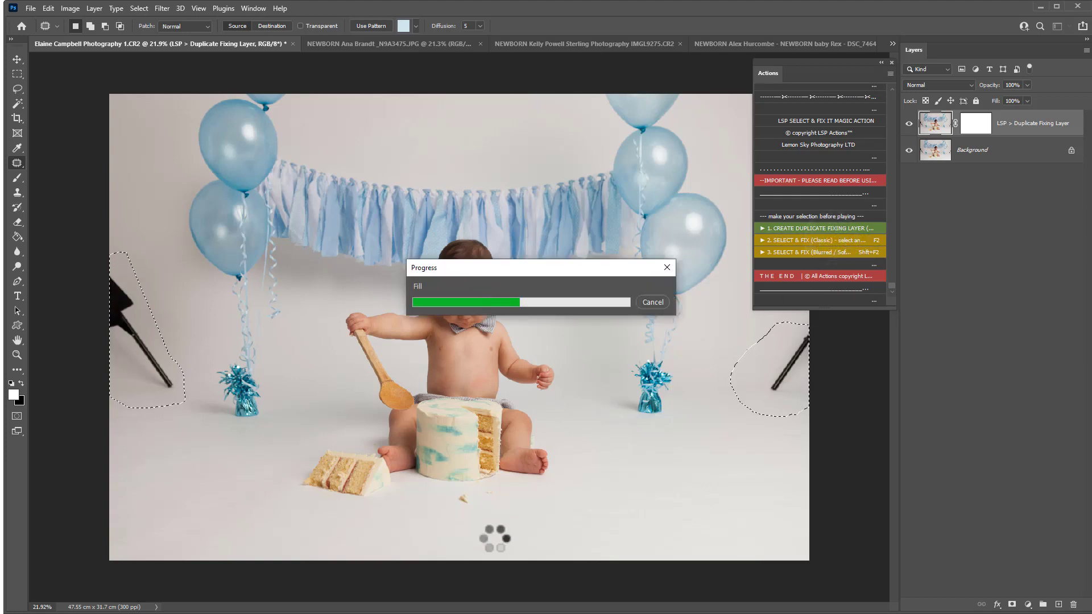
{"action": "mouse_move", "coordinate": [476, 498]}
{"action": "left_mouse_down"}
{"action": "mouse_move", "coordinate": [463, 516]}
{"action": "mouse_move", "coordinate": [471, 495]}
{"action": "mouse_move", "coordinate": [490, 497]}
{"action": "mouse_move", "coordinate": [483, 488]}
{"action": "left_mouse_up"}
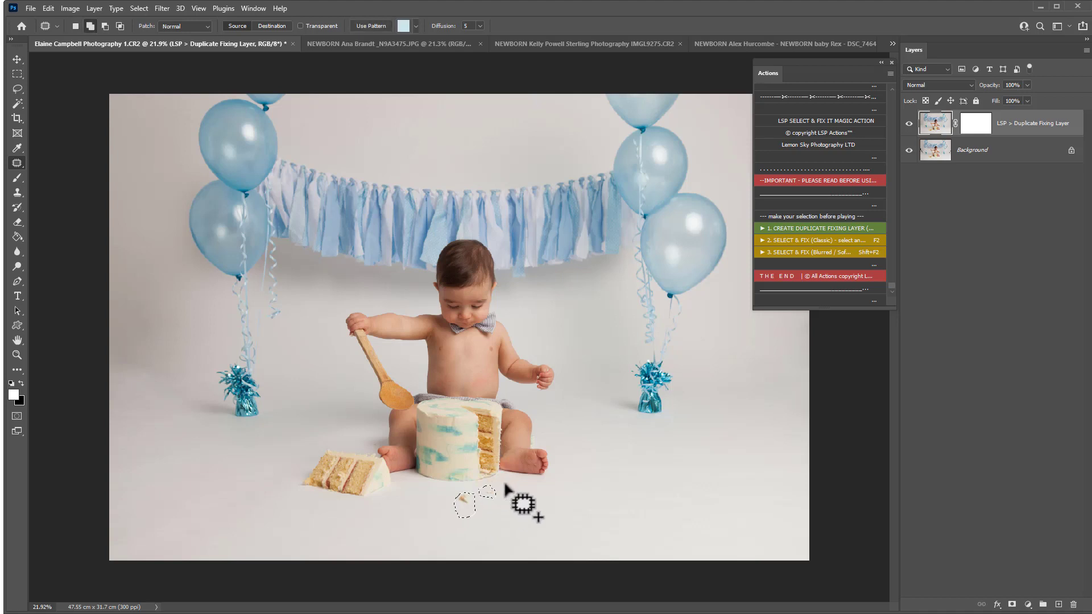
{"action": "left_click", "coordinate": [802, 237]}
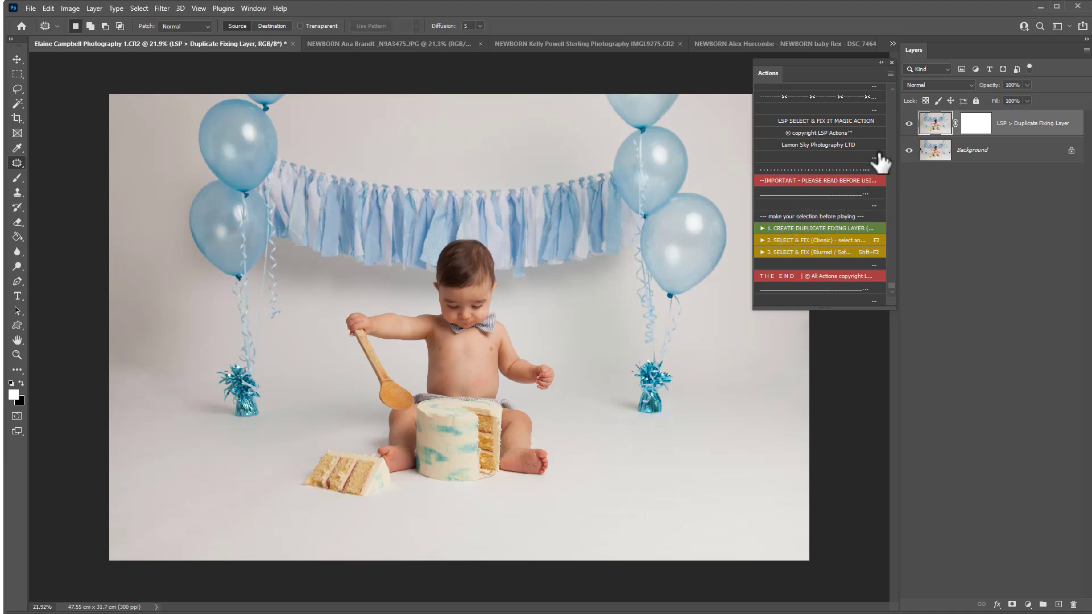
Compare the cake smash photo before and after the fixes by toggling the fixing layer's visibility.
{"action": "left_click", "coordinate": [908, 123]}
{"action": "left_click", "coordinate": [909, 123]}
{"action": "left_click", "coordinate": [908, 123]}
{"action": "left_click", "coordinate": [908, 123]}
Switch to the newborn photo with the heart-shaped bowl, then rotate and crop it tighter around the bowl.
{"action": "left_click", "coordinate": [398, 43]}
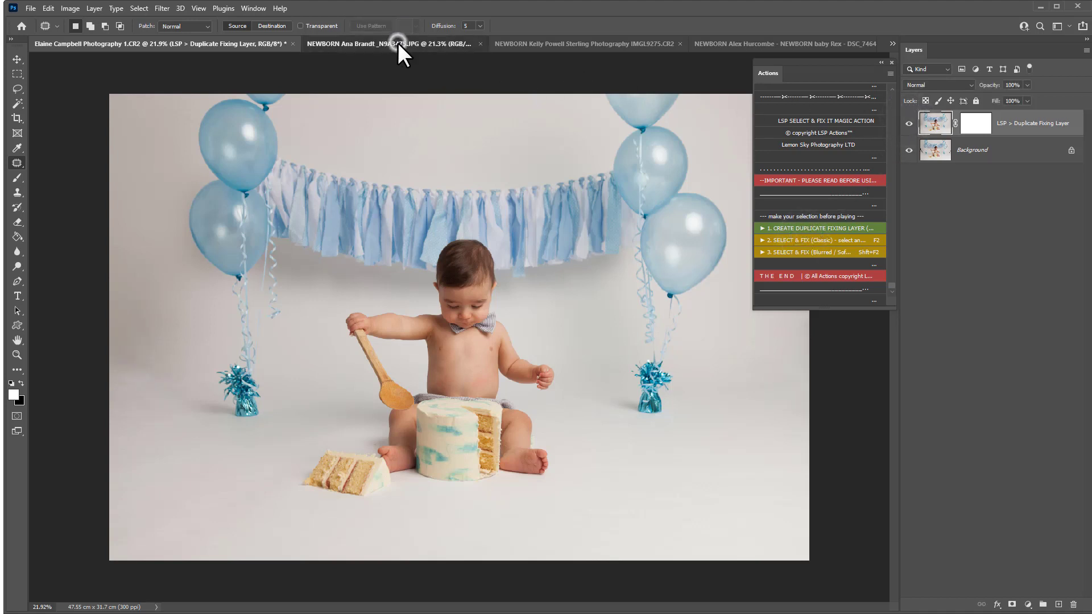
{"action": "left_click_drag", "start_coordinate": [767, 74], "coordinate": [898, 205]}
{"action": "key", "text": "ctrl+minus"}
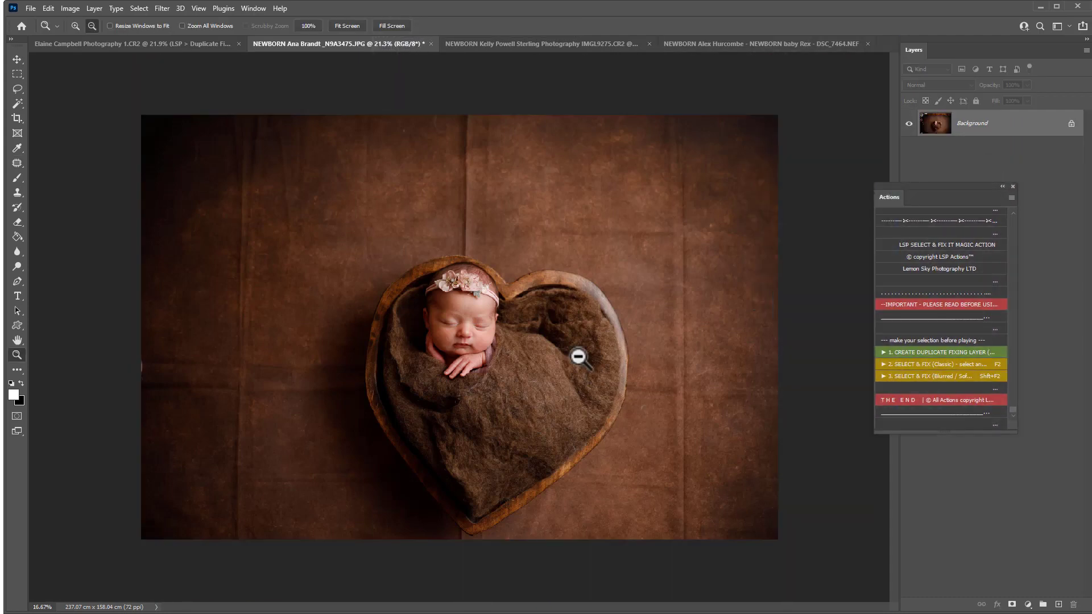
{"action": "key", "text": "c"}
{"action": "left_click_drag", "start_coordinate": [799, 220], "coordinate": [733, 137]}
{"action": "left_click_drag", "start_coordinate": [622, 335], "coordinate": [551, 330]}
{"action": "left_click_drag", "start_coordinate": [739, 293], "coordinate": [740, 297]}
{"action": "left_click_drag", "start_coordinate": [556, 343], "coordinate": [557, 334]}
{"action": "key", "text": "Return"}
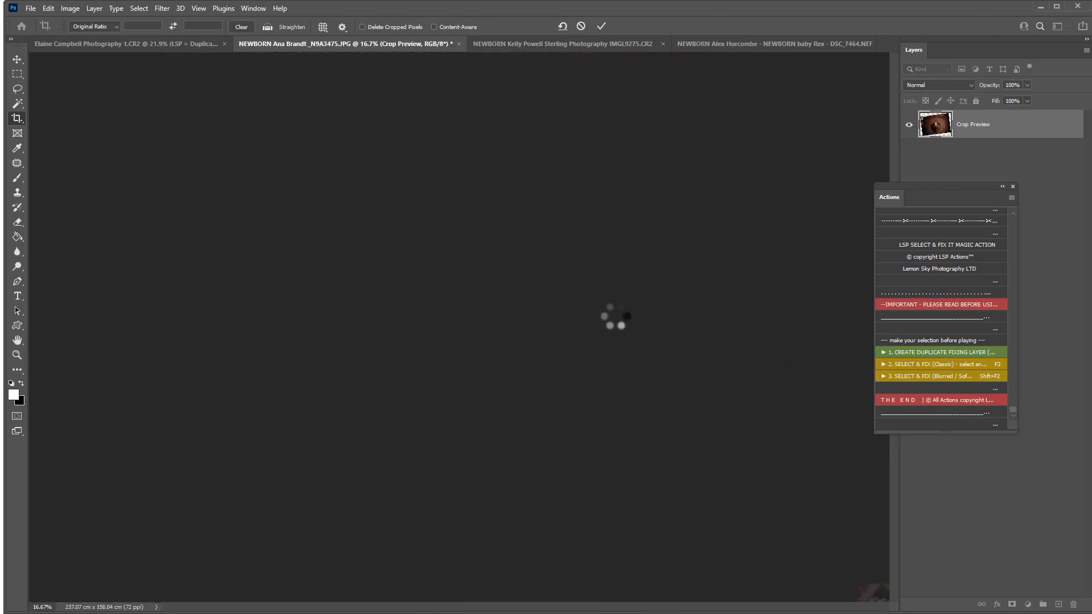
Flatten the cropped newborn photo, run CREATE DUPLICATE FIXING LAYER with the Patch tool active, and collapse the actions.
{"action": "right_click", "coordinate": [1003, 122]}
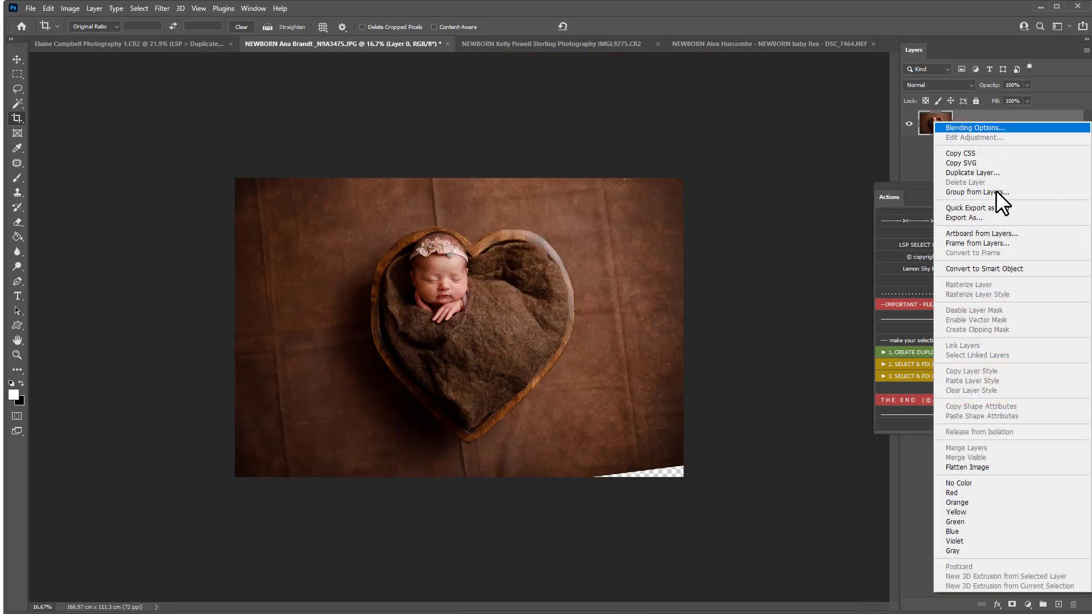
{"action": "left_click", "coordinate": [973, 468]}
{"action": "left_click_drag", "start_coordinate": [884, 197], "coordinate": [728, 132]}
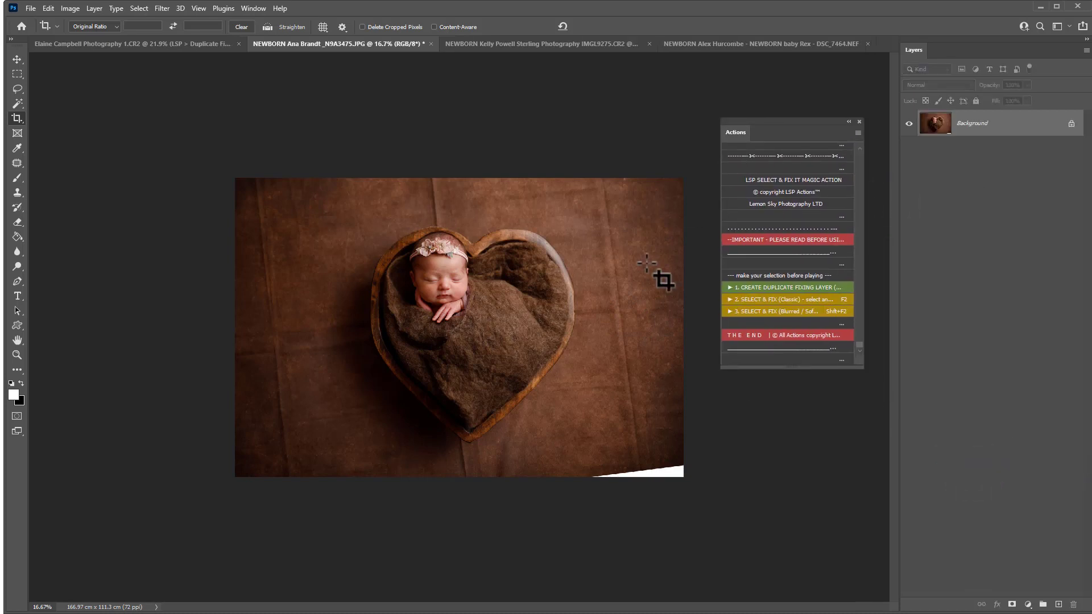
{"action": "key", "text": "j"}
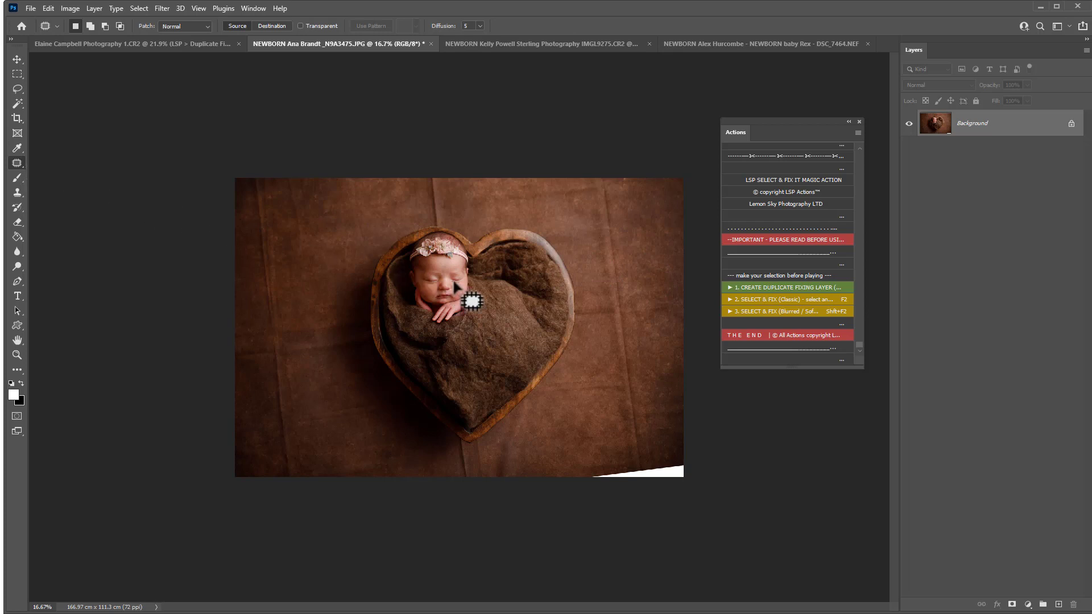
{"action": "left_click", "coordinate": [784, 289]}
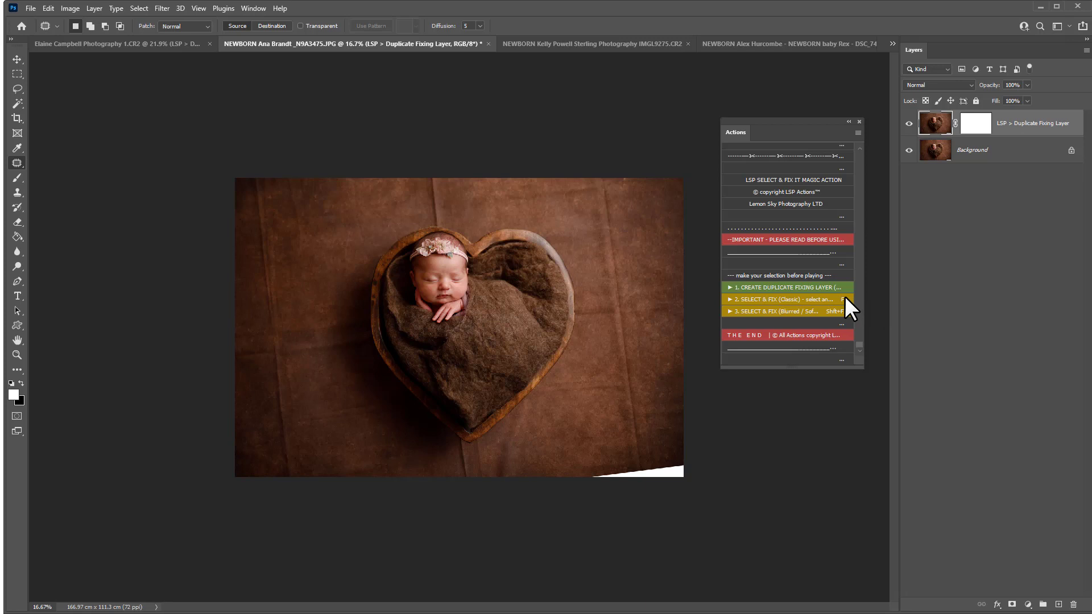
{"action": "left_click", "coordinate": [848, 122]}
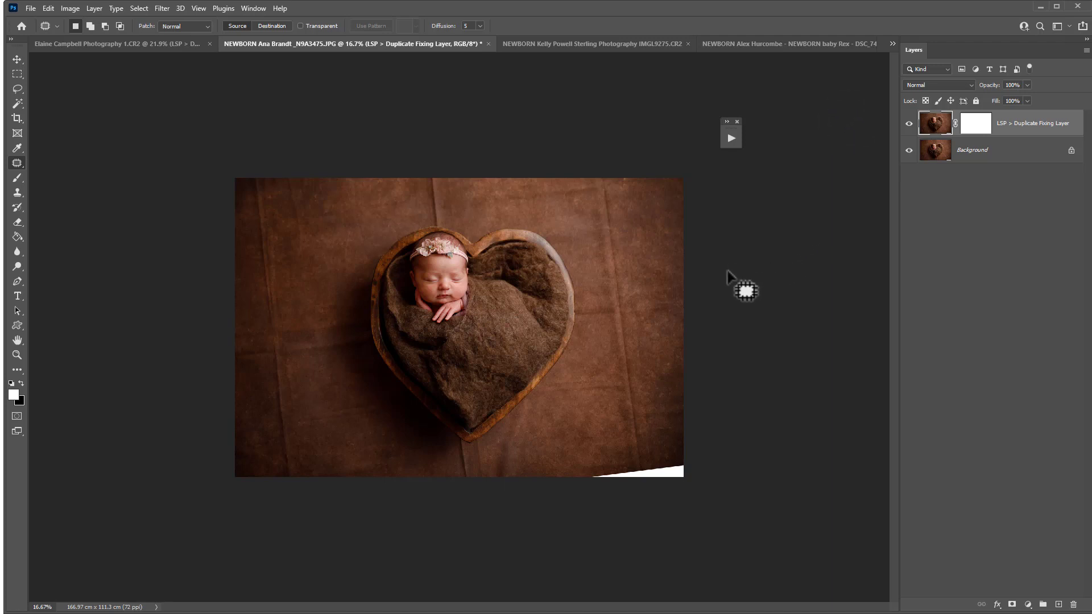
Outline the backdrop creases all around the heart bowl and the white lower-right corner, and fix them with the Select & Fix action.
{"action": "mouse_move", "coordinate": [636, 318]}
{"action": "left_mouse_down"}
{"action": "mouse_move", "coordinate": [648, 455]}
{"action": "mouse_move", "coordinate": [639, 462]}
{"action": "mouse_move", "coordinate": [597, 320]}
{"action": "mouse_move", "coordinate": [601, 175]}
{"action": "mouse_move", "coordinate": [626, 192]}
{"action": "mouse_move", "coordinate": [652, 324]}
{"action": "mouse_move", "coordinate": [687, 325]}
{"action": "left_mouse_up"}
{"action": "mouse_move", "coordinate": [614, 300]}
{"action": "left_mouse_down"}
{"action": "mouse_move", "coordinate": [620, 308]}
{"action": "mouse_move", "coordinate": [585, 323]}
{"action": "mouse_move", "coordinate": [576, 311]}
{"action": "mouse_move", "coordinate": [626, 382]}
{"action": "mouse_move", "coordinate": [619, 409]}
{"action": "mouse_move", "coordinate": [556, 409]}
{"action": "mouse_move", "coordinate": [543, 398]}
{"action": "left_mouse_up"}
{"action": "mouse_move", "coordinate": [445, 222]}
{"action": "left_mouse_down"}
{"action": "mouse_move", "coordinate": [432, 226]}
{"action": "mouse_move", "coordinate": [434, 176]}
{"action": "mouse_move", "coordinate": [449, 173]}
{"action": "left_mouse_up"}
{"action": "mouse_move", "coordinate": [538, 187]}
{"action": "left_mouse_down"}
{"action": "mouse_move", "coordinate": [492, 194]}
{"action": "mouse_move", "coordinate": [549, 205]}
{"action": "mouse_move", "coordinate": [593, 194]}
{"action": "mouse_move", "coordinate": [531, 187]}
{"action": "left_mouse_up"}
{"action": "mouse_move", "coordinate": [366, 200]}
{"action": "left_mouse_down"}
{"action": "mouse_move", "coordinate": [366, 228]}
{"action": "mouse_move", "coordinate": [328, 195]}
{"action": "mouse_move", "coordinate": [357, 182]}
{"action": "left_mouse_up"}
{"action": "mouse_move", "coordinate": [299, 193]}
{"action": "left_mouse_down"}
{"action": "mouse_move", "coordinate": [293, 246]}
{"action": "mouse_move", "coordinate": [265, 178]}
{"action": "mouse_move", "coordinate": [283, 328]}
{"action": "mouse_move", "coordinate": [359, 320]}
{"action": "mouse_move", "coordinate": [371, 333]}
{"action": "mouse_move", "coordinate": [283, 364]}
{"action": "mouse_move", "coordinate": [300, 402]}
{"action": "mouse_move", "coordinate": [392, 408]}
{"action": "mouse_move", "coordinate": [330, 422]}
{"action": "mouse_move", "coordinate": [320, 477]}
{"action": "mouse_move", "coordinate": [257, 416]}
{"action": "mouse_move", "coordinate": [262, 361]}
{"action": "mouse_move", "coordinate": [232, 346]}
{"action": "mouse_move", "coordinate": [248, 344]}
{"action": "mouse_move", "coordinate": [234, 329]}
{"action": "mouse_move", "coordinate": [253, 297]}
{"action": "mouse_move", "coordinate": [250, 164]}
{"action": "mouse_move", "coordinate": [275, 168]}
{"action": "left_mouse_up"}
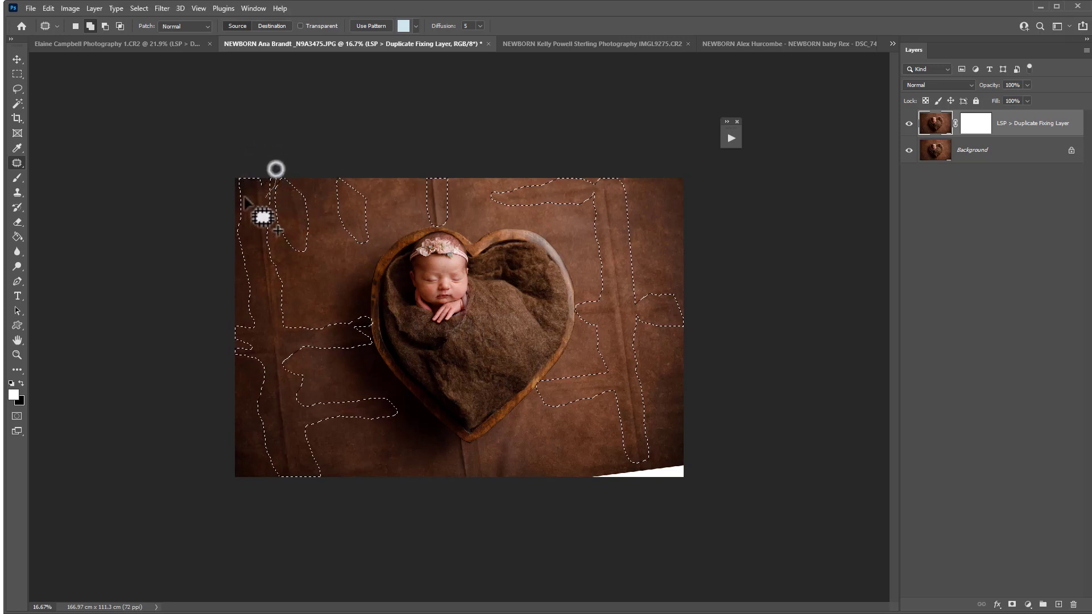
{"action": "mouse_move", "coordinate": [471, 451]}
{"action": "left_mouse_down"}
{"action": "mouse_move", "coordinate": [477, 476]}
{"action": "mouse_move", "coordinate": [455, 462]}
{"action": "mouse_move", "coordinate": [454, 440]}
{"action": "mouse_move", "coordinate": [468, 446]}
{"action": "left_mouse_up"}
{"action": "mouse_move", "coordinate": [479, 446]}
{"action": "left_mouse_down"}
{"action": "mouse_move", "coordinate": [476, 458]}
{"action": "mouse_move", "coordinate": [480, 443]}
{"action": "left_mouse_up"}
{"action": "mouse_move", "coordinate": [508, 452]}
{"action": "left_mouse_down"}
{"action": "mouse_move", "coordinate": [507, 480]}
{"action": "mouse_move", "coordinate": [514, 433]}
{"action": "mouse_move", "coordinate": [508, 453]}
{"action": "left_mouse_up"}
{"action": "mouse_move", "coordinate": [612, 458]}
{"action": "left_mouse_down"}
{"action": "mouse_move", "coordinate": [570, 485]}
{"action": "mouse_move", "coordinate": [645, 457]}
{"action": "left_mouse_up"}
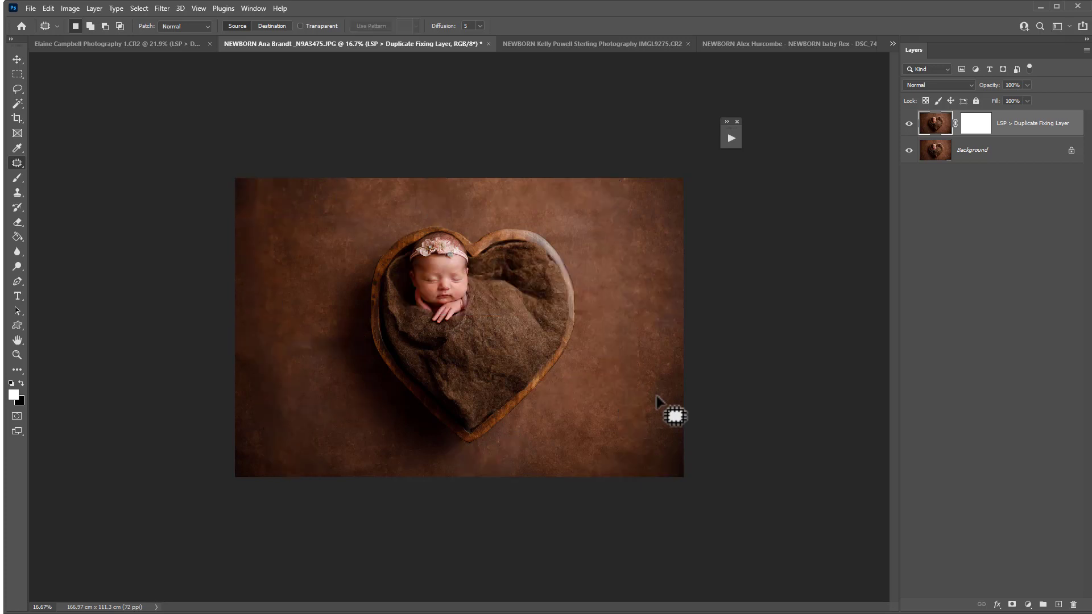
Compare the heart bowl photo before and after the crease removal by toggling the fixing layer's visibility.
{"action": "left_click", "coordinate": [909, 123]}
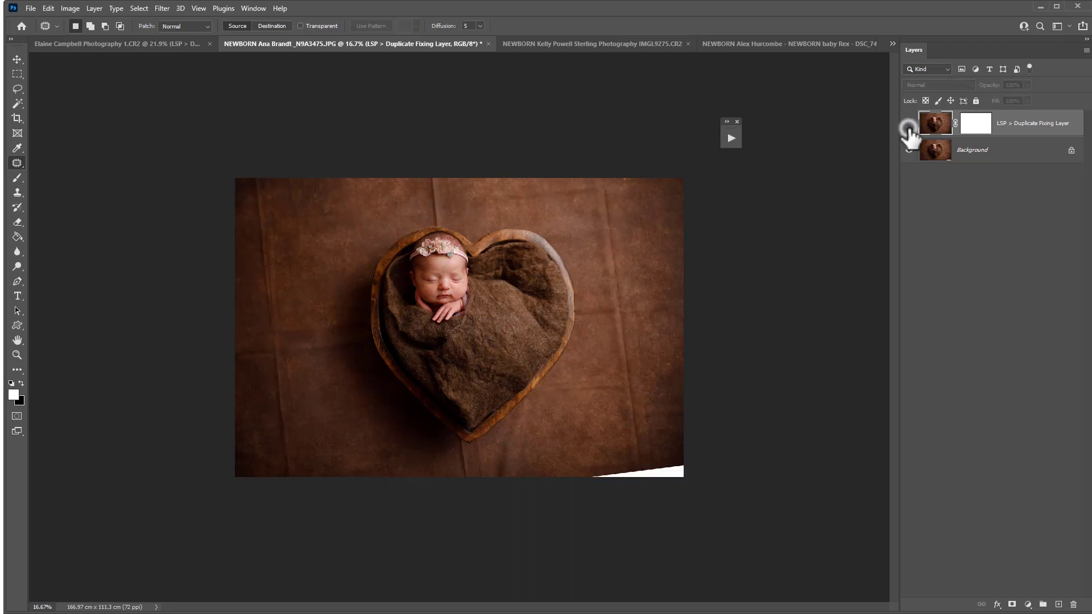
{"action": "left_click", "coordinate": [908, 123]}
{"action": "left_click", "coordinate": [909, 123]}
{"action": "left_click", "coordinate": [908, 124]}
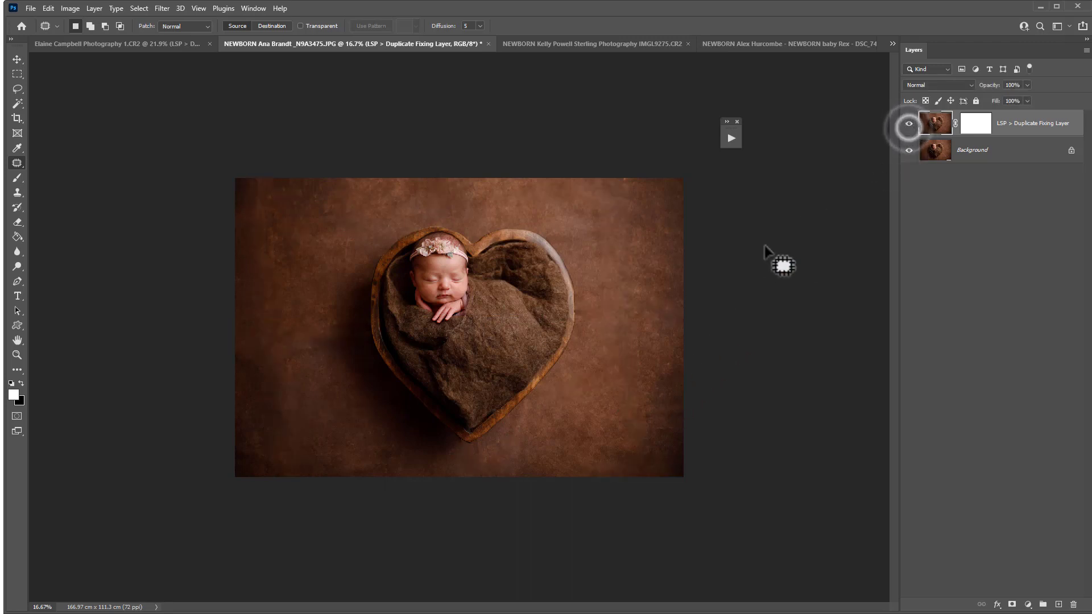
Outline and fix the leftover uneven backdrop patches to the right of the heart bowl.
{"action": "mouse_move", "coordinate": [653, 348]}
{"action": "left_mouse_down"}
{"action": "mouse_move", "coordinate": [641, 395]}
{"action": "mouse_move", "coordinate": [654, 344]}
{"action": "left_mouse_up"}
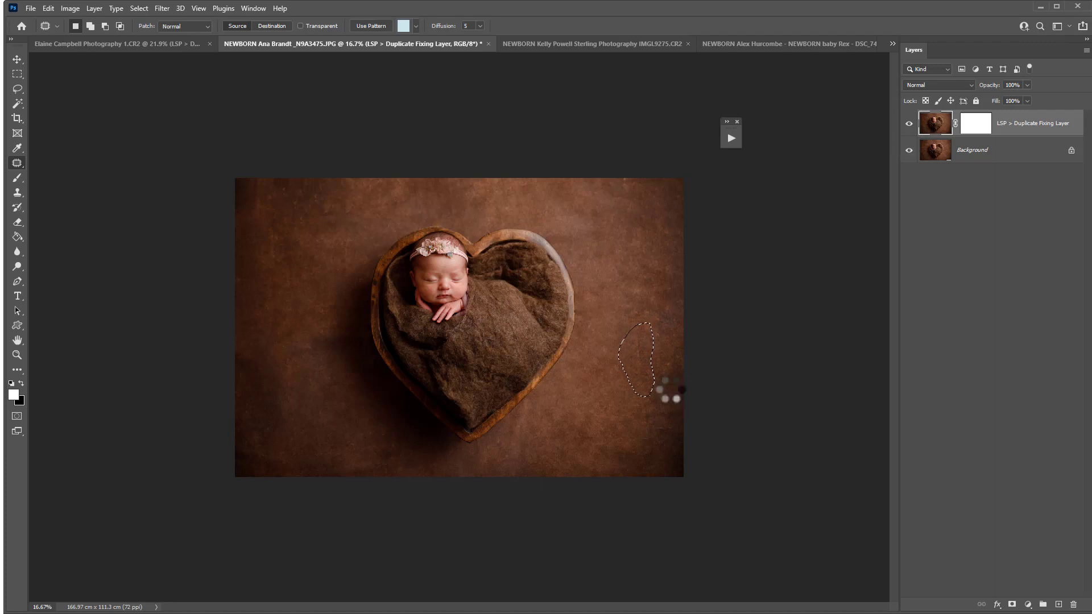
{"action": "mouse_move", "coordinate": [670, 390]}
{"action": "left_mouse_down"}
{"action": "mouse_move", "coordinate": [683, 404]}
{"action": "mouse_move", "coordinate": [644, 445]}
{"action": "mouse_move", "coordinate": [641, 384]}
{"action": "left_mouse_up"}
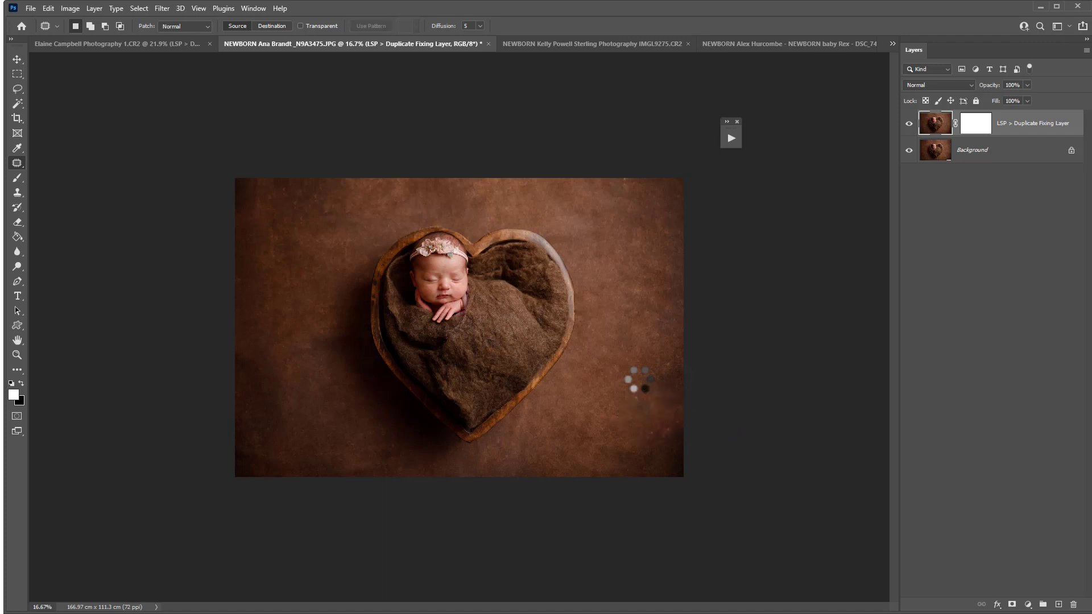
Outline and fix the leftover uneven backdrop patches to the left of the heart bowl.
{"action": "mouse_move", "coordinate": [309, 173]}
{"action": "left_mouse_down"}
{"action": "mouse_move", "coordinate": [327, 200]}
{"action": "mouse_move", "coordinate": [318, 218]}
{"action": "mouse_move", "coordinate": [287, 247]}
{"action": "mouse_move", "coordinate": [283, 216]}
{"action": "left_mouse_up"}
{"action": "mouse_move", "coordinate": [275, 246]}
{"action": "left_mouse_down"}
{"action": "mouse_move", "coordinate": [290, 326]}
{"action": "mouse_move", "coordinate": [267, 261]}
{"action": "mouse_move", "coordinate": [313, 370]}
{"action": "mouse_move", "coordinate": [270, 350]}
{"action": "mouse_move", "coordinate": [292, 343]}
{"action": "left_mouse_up"}
{"action": "left_click_drag", "start_coordinate": [293, 361], "coordinate": [360, 360]}
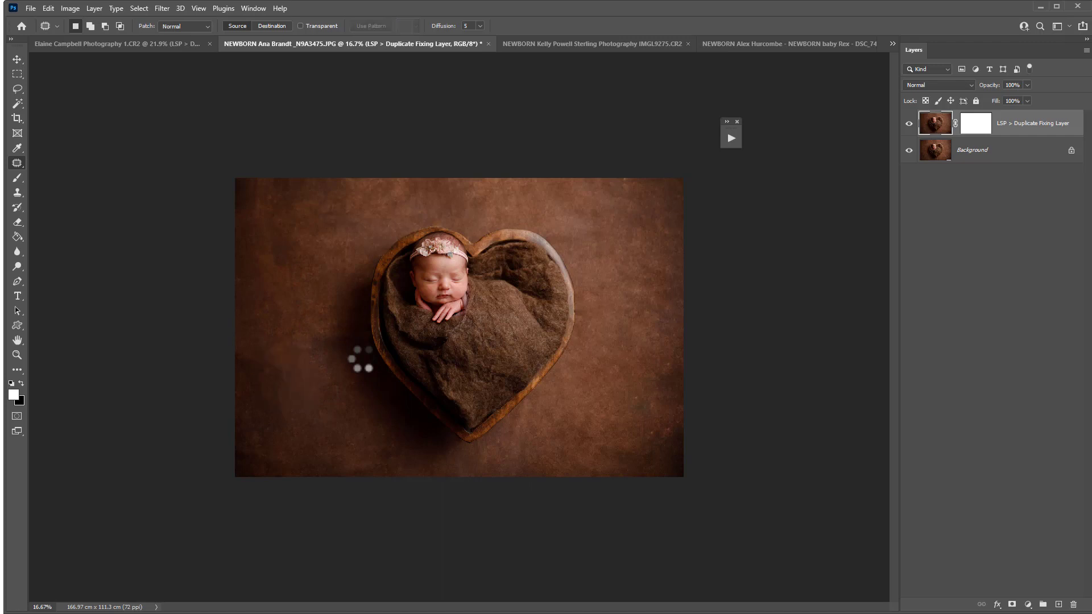
Toggle the fixing layer's visibility to compare the heart bowl backdrop before and after the left-side fixes.
{"action": "left_click", "coordinate": [908, 123]}
{"action": "left_click", "coordinate": [908, 124]}
{"action": "left_click", "coordinate": [908, 126]}
{"action": "left_click", "coordinate": [908, 125]}
Outline and fix the remaining uneven backdrop patches below and to the right of the heart bowl.
{"action": "mouse_move", "coordinate": [644, 394]}
{"action": "left_mouse_down"}
{"action": "mouse_move", "coordinate": [638, 410]}
{"action": "mouse_move", "coordinate": [629, 392]}
{"action": "left_mouse_up"}
{"action": "left_click", "coordinate": [544, 422]}
{"action": "mouse_move", "coordinate": [532, 414]}
{"action": "left_mouse_down"}
{"action": "mouse_move", "coordinate": [540, 444]}
{"action": "mouse_move", "coordinate": [512, 444]}
{"action": "mouse_move", "coordinate": [593, 414]}
{"action": "left_mouse_up"}
{"action": "left_click", "coordinate": [591, 412]}
Compare the whole heart bowl photo with and without the fixing layer, and expand the collapsed actions again.
{"action": "left_click", "coordinate": [909, 124]}
{"action": "left_click", "coordinate": [908, 123]}
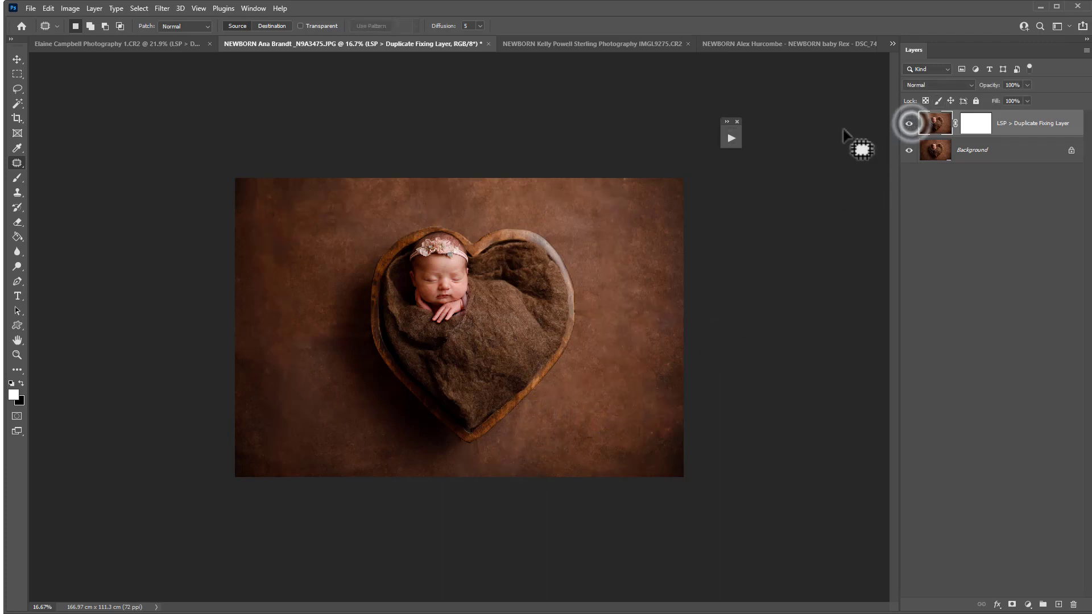
{"action": "left_click", "coordinate": [731, 138]}
{"action": "left_click", "coordinate": [909, 124]}
{"action": "left_click", "coordinate": [908, 123]}
Switch to the photo of the newborn on the white blanket and run CREATE DUPLICATE FIXING LAYER.
{"action": "left_click_drag", "start_coordinate": [602, 138], "coordinate": [749, 93]}
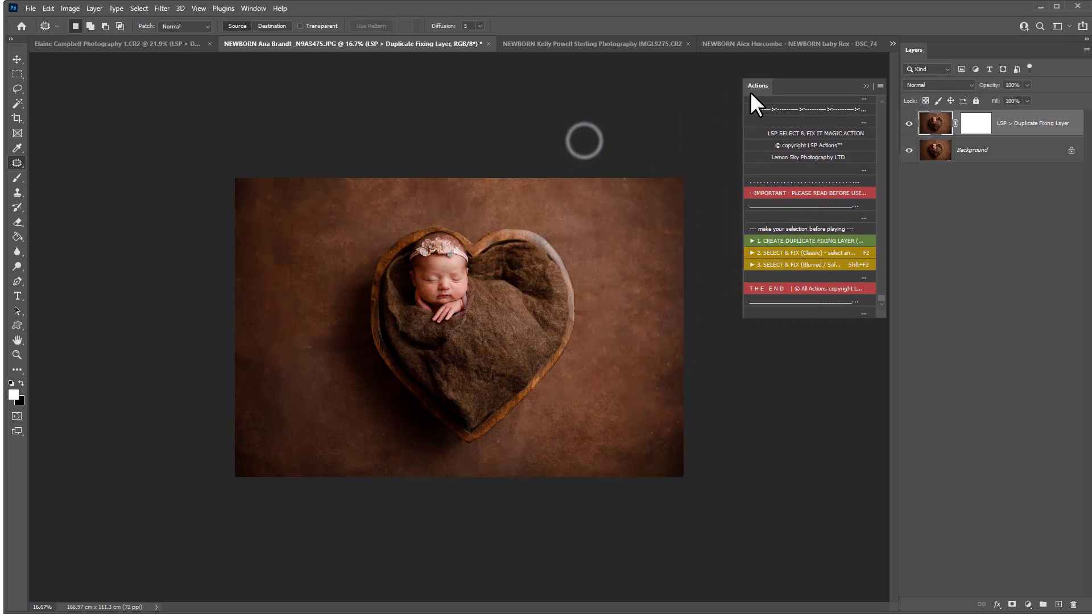
{"action": "left_click", "coordinate": [613, 46]}
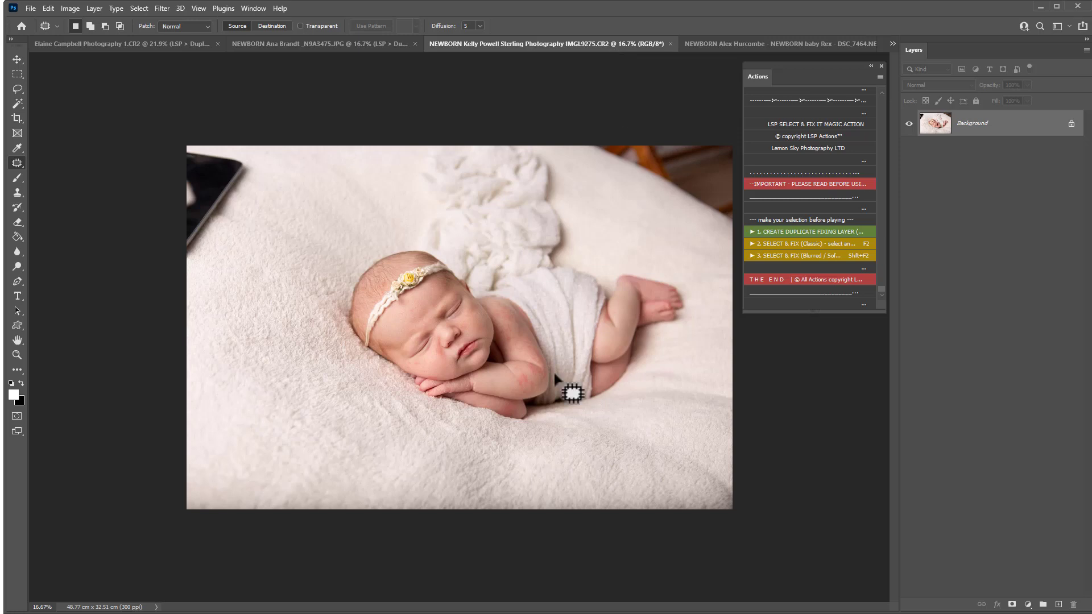
{"action": "left_click", "coordinate": [784, 228]}
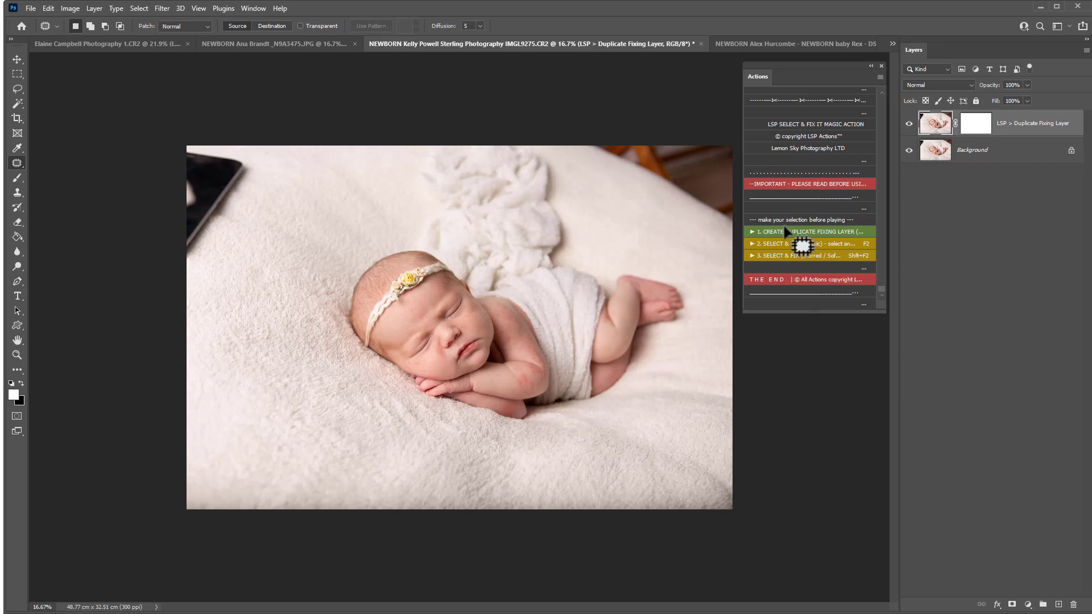
Outline the dark tablet in the photo's upper-left corner, remove it with SELECT & FIX (Classic), and outline and deselect a small patch there.
{"action": "mouse_move", "coordinate": [248, 153]}
{"action": "left_mouse_down"}
{"action": "mouse_move", "coordinate": [243, 209]}
{"action": "mouse_move", "coordinate": [208, 253]}
{"action": "mouse_move", "coordinate": [158, 257]}
{"action": "mouse_move", "coordinate": [144, 136]}
{"action": "left_mouse_up"}
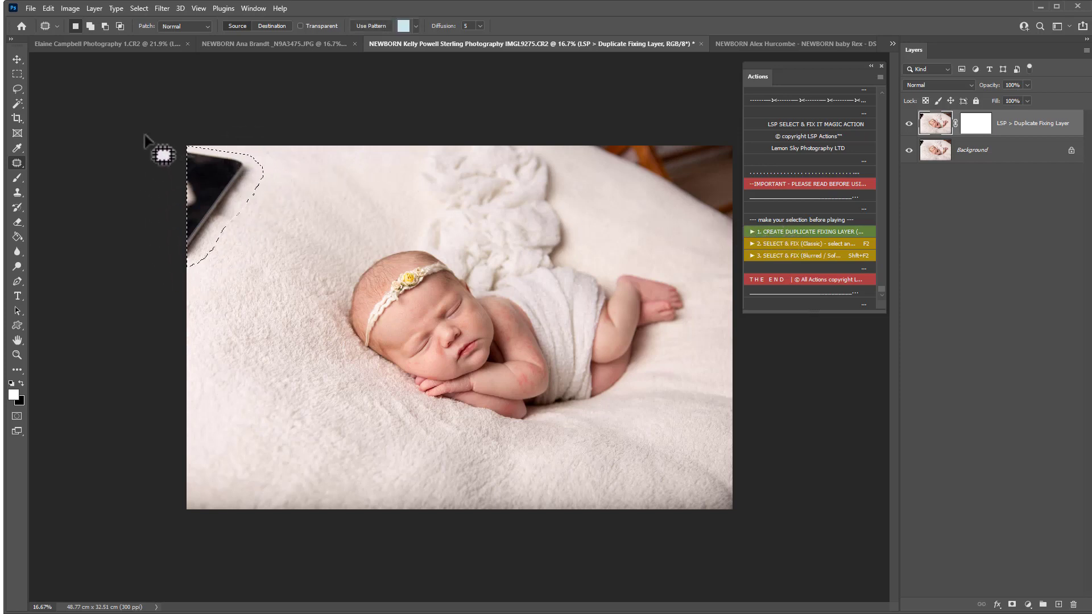
{"action": "left_click", "coordinate": [781, 244]}
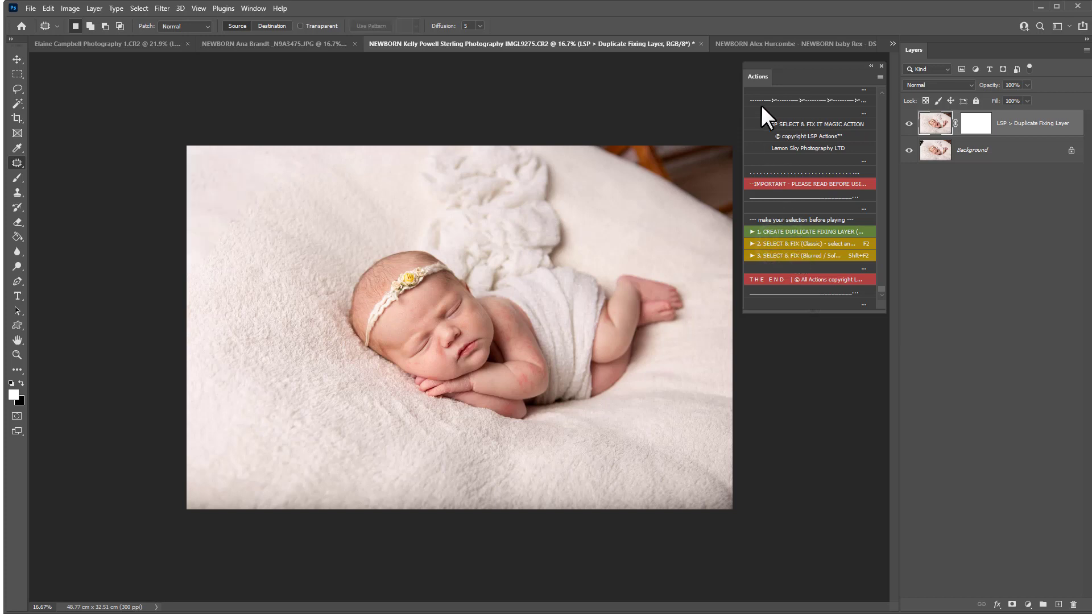
{"action": "left_click_drag", "start_coordinate": [756, 76], "coordinate": [780, 85]}
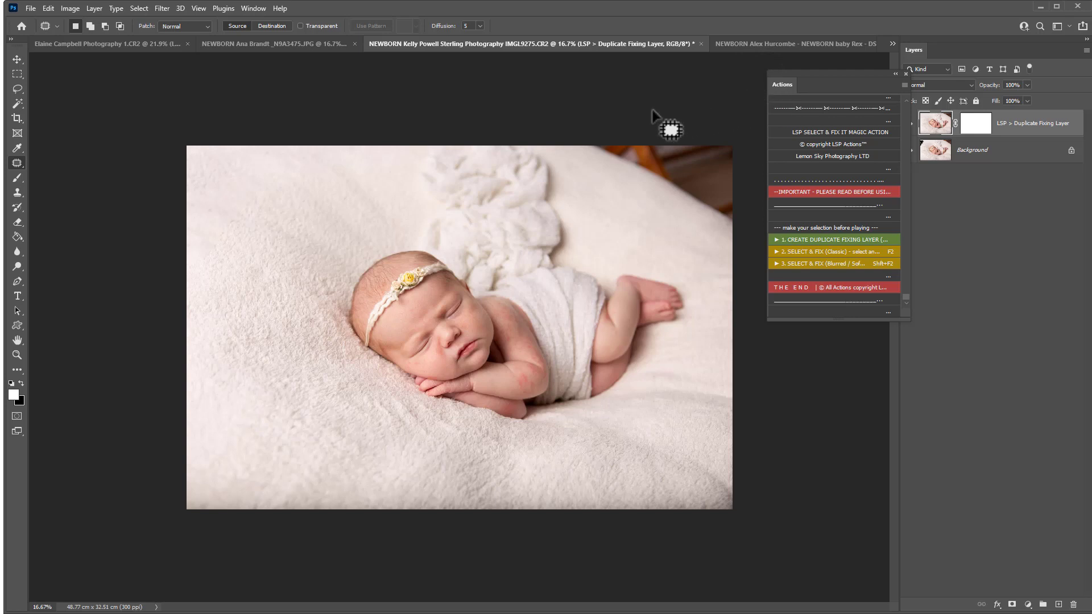
{"action": "mouse_move", "coordinate": [262, 182]}
{"action": "left_mouse_down"}
{"action": "mouse_move", "coordinate": [261, 206]}
{"action": "mouse_move", "coordinate": [224, 242]}
{"action": "mouse_move", "coordinate": [194, 213]}
{"action": "mouse_move", "coordinate": [239, 212]}
{"action": "mouse_move", "coordinate": [282, 182]}
{"action": "mouse_move", "coordinate": [215, 185]}
{"action": "left_mouse_up"}
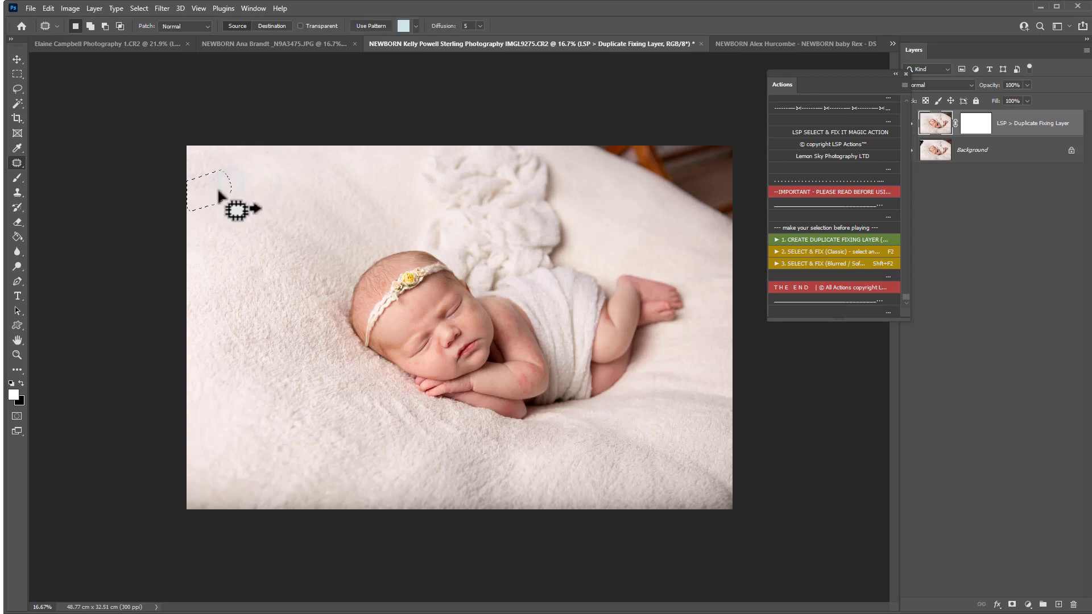
{"action": "key", "text": "ctrl+d"}
Outline the wooden furniture in the photo's upper-right corner, remove it with SELECT & FIX (Classic), and touch up the area.
{"action": "left_click_drag", "start_coordinate": [638, 143], "coordinate": [588, 146]}
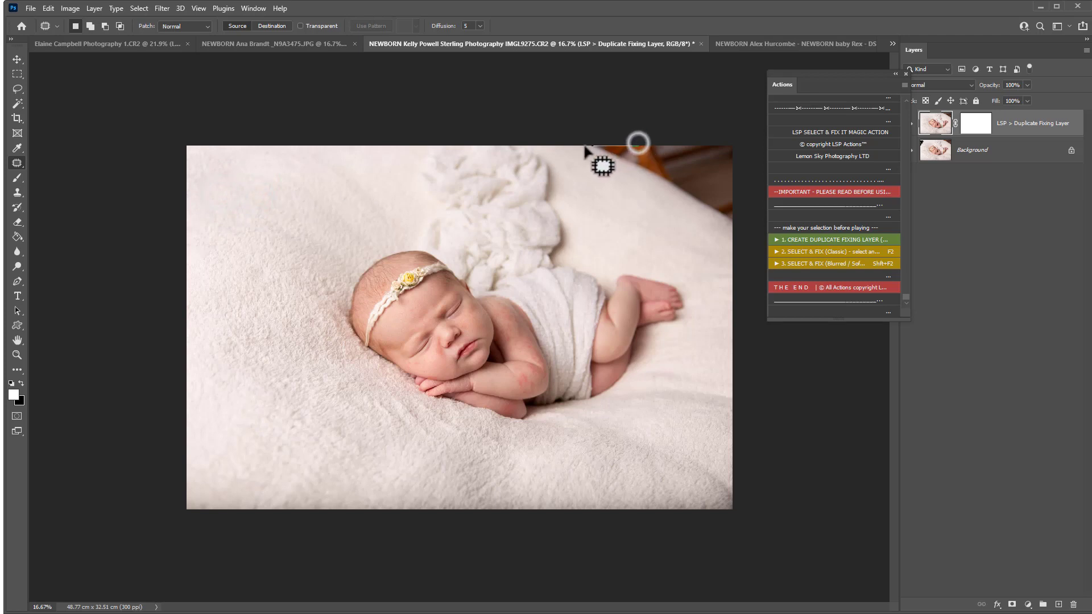
{"action": "left_click_drag", "start_coordinate": [650, 192], "coordinate": [740, 239]}
{"action": "left_click", "coordinate": [814, 249]}
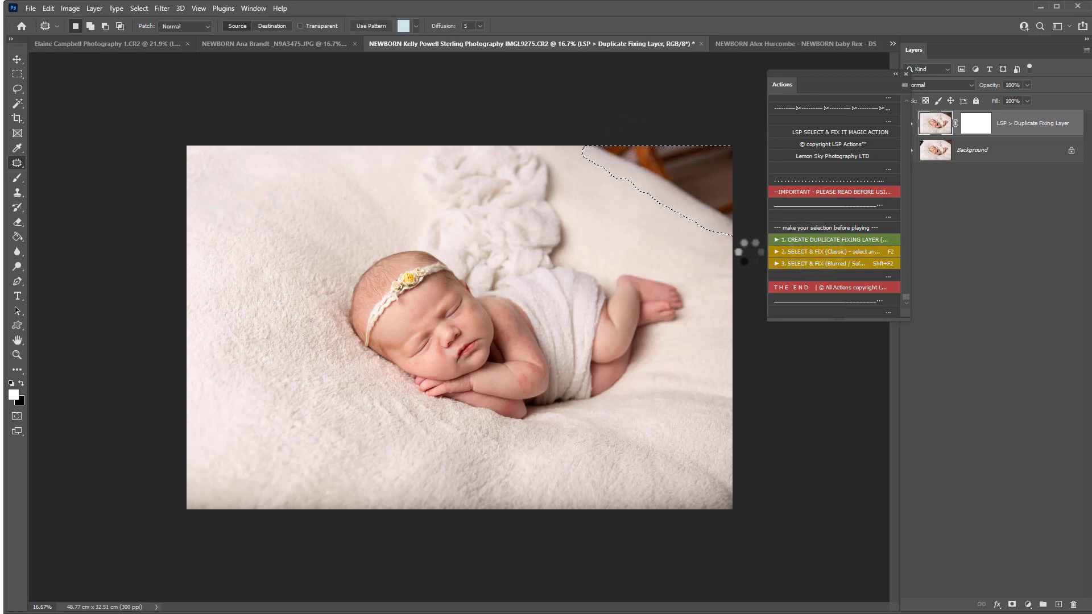
{"action": "mouse_move", "coordinate": [734, 129]}
{"action": "left_mouse_down"}
{"action": "mouse_move", "coordinate": [721, 207]}
{"action": "mouse_move", "coordinate": [636, 141]}
{"action": "mouse_move", "coordinate": [719, 170]}
{"action": "mouse_move", "coordinate": [613, 170]}
{"action": "mouse_move", "coordinate": [672, 200]}
{"action": "left_mouse_up"}
{"action": "left_click", "coordinate": [684, 202]}
Try to run SELECT & FIX (Classic) without a selection and dismiss the resulting messages.
{"action": "left_click_drag", "start_coordinate": [853, 75], "coordinate": [758, 81]}
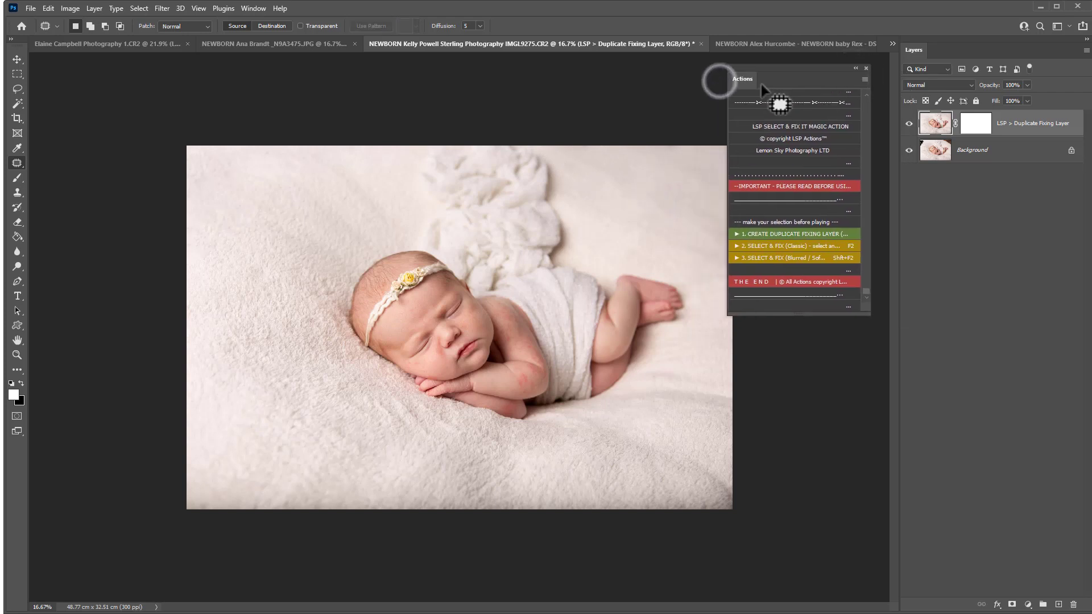
{"action": "left_click", "coordinate": [789, 245]}
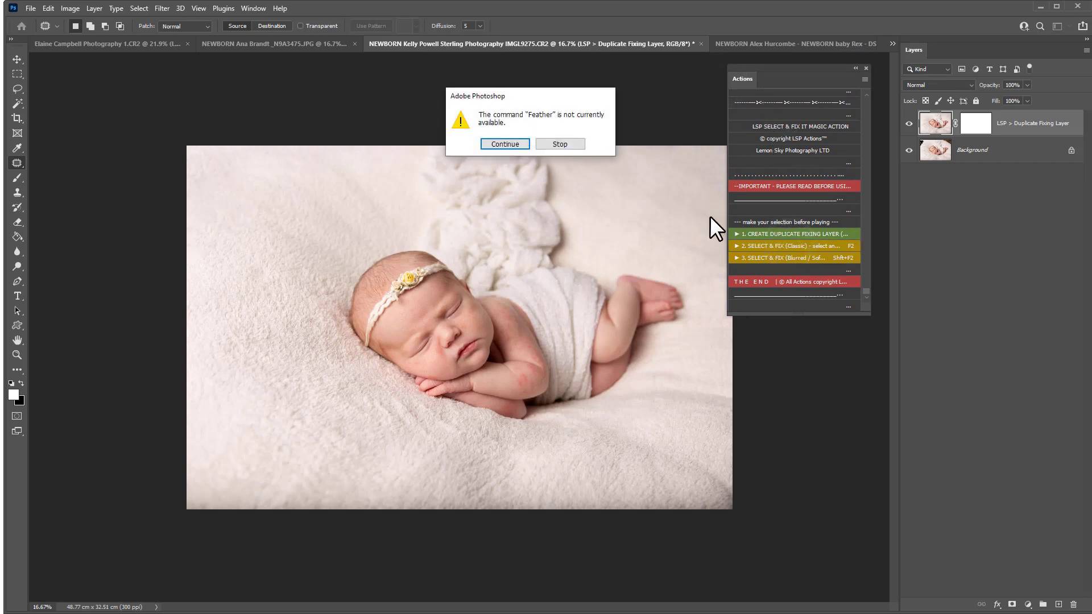
{"action": "left_click", "coordinate": [499, 142]}
{"action": "left_click", "coordinate": [499, 142]}
{"action": "left_click", "coordinate": [499, 141]}
{"action": "left_click", "coordinate": [499, 142]}
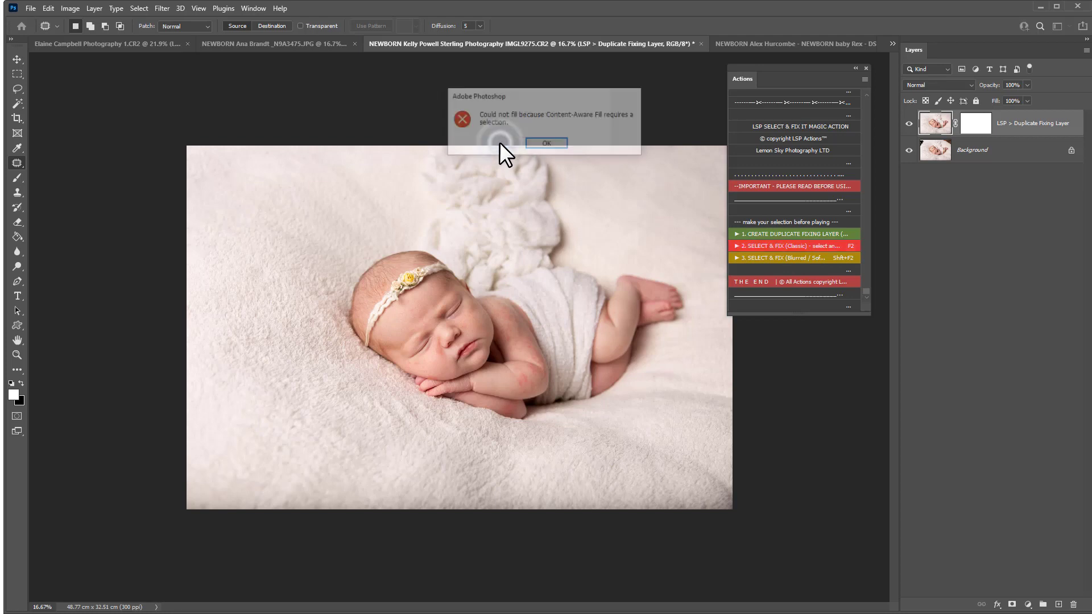
{"action": "left_click", "coordinate": [546, 144]}
Collapse the expanded SELECT & FIX (Classic) action in the list view and return the actions to Button Mode.
{"action": "left_click", "coordinate": [865, 80]}
{"action": "left_click", "coordinate": [886, 81]}
{"action": "left_click_drag", "start_coordinate": [863, 223], "coordinate": [866, 244]}
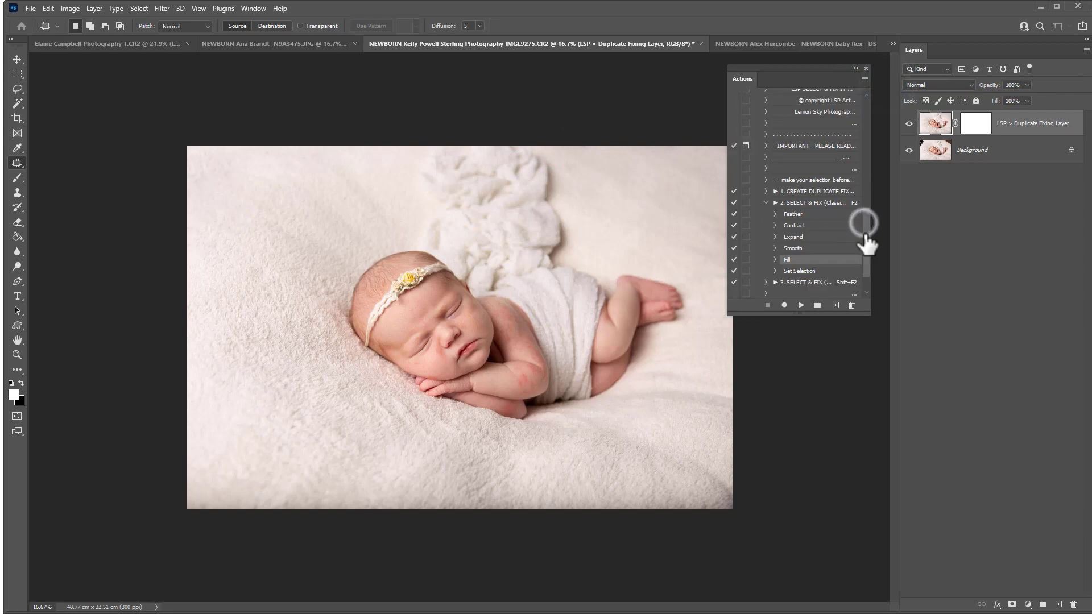
{"action": "left_click", "coordinate": [766, 202]}
{"action": "left_click", "coordinate": [865, 79]}
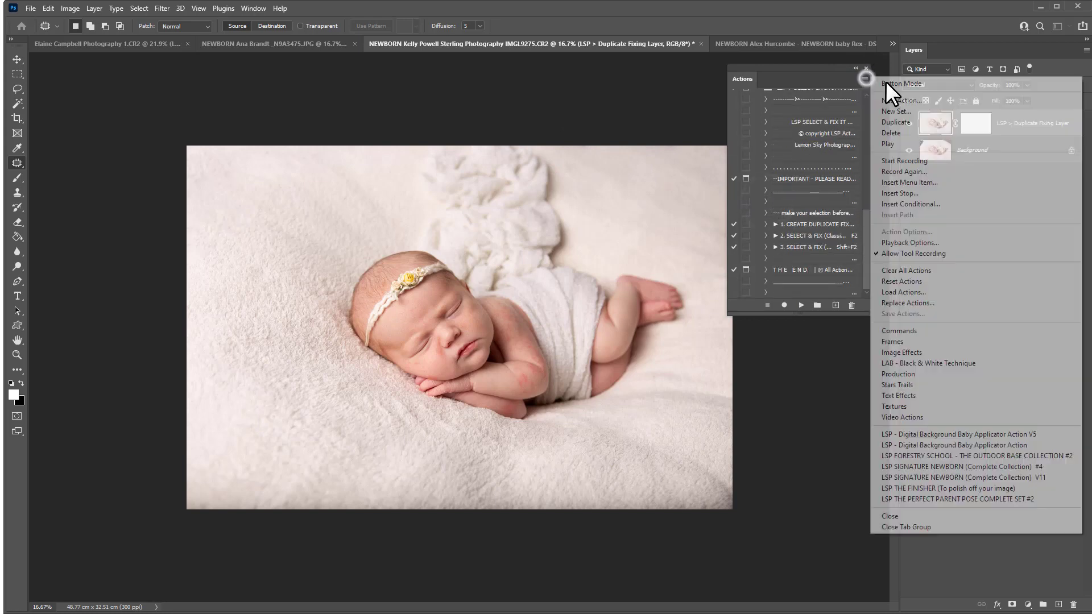
{"action": "left_click", "coordinate": [882, 83]}
{"action": "left_click_drag", "start_coordinate": [750, 80], "coordinate": [767, 75]}
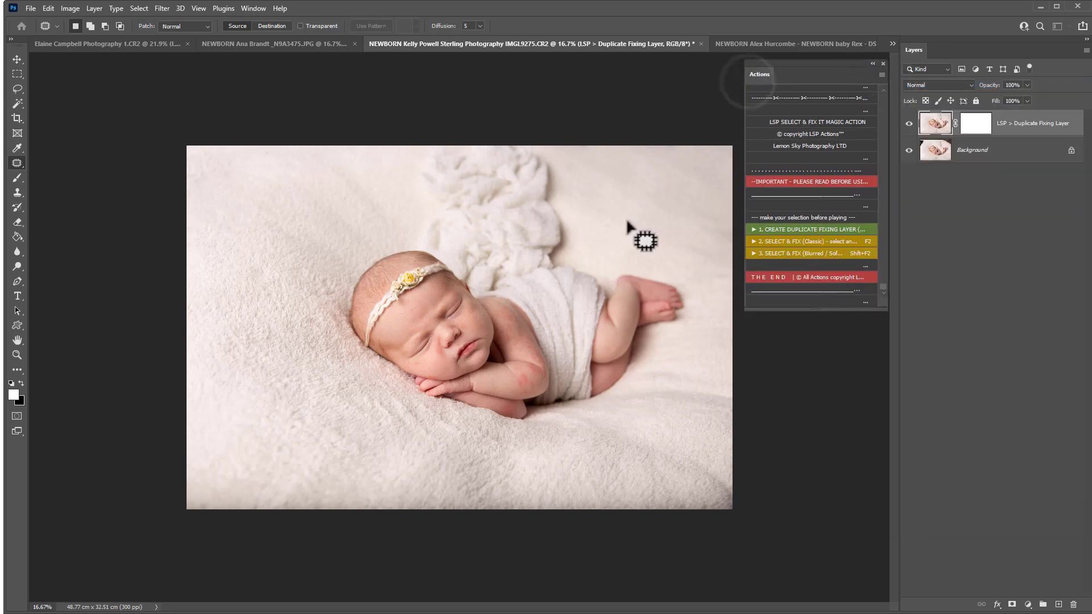
Outline the blanket creases beside and below the baby's legs and fix them with SELECT & FIX (Classic).
{"action": "mouse_move", "coordinate": [720, 379]}
{"action": "left_mouse_down"}
{"action": "mouse_move", "coordinate": [711, 364]}
{"action": "mouse_move", "coordinate": [646, 360]}
{"action": "mouse_move", "coordinate": [670, 390]}
{"action": "left_mouse_up"}
{"action": "left_click_drag", "start_coordinate": [733, 359], "coordinate": [731, 373]}
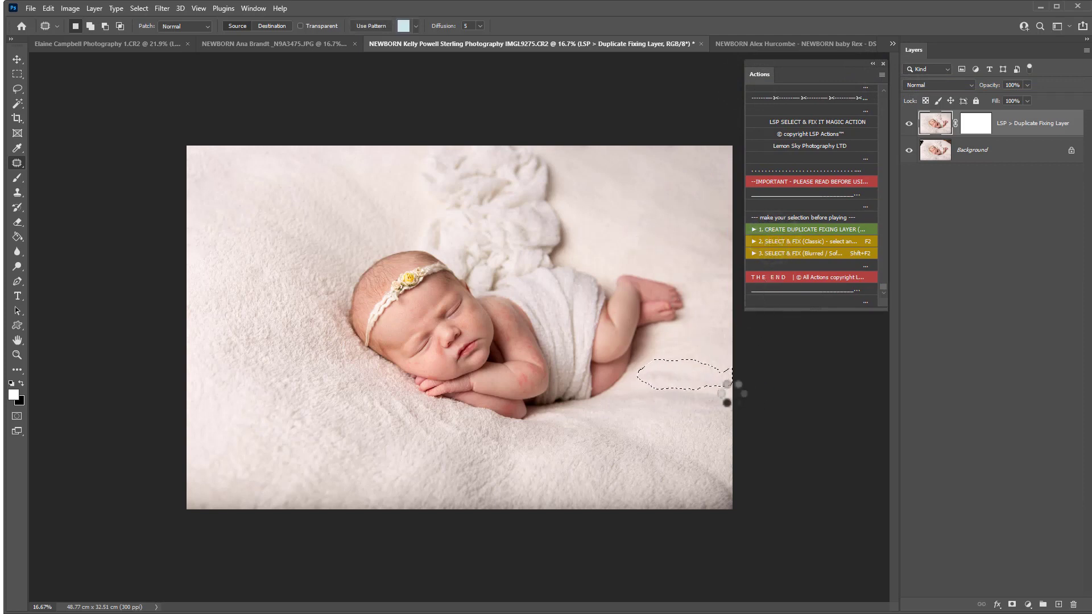
{"action": "left_click_drag", "start_coordinate": [671, 411], "coordinate": [624, 392]}
{"action": "mouse_move", "coordinate": [712, 458]}
{"action": "left_mouse_down"}
{"action": "mouse_move", "coordinate": [733, 490]}
{"action": "mouse_move", "coordinate": [710, 496]}
{"action": "mouse_move", "coordinate": [682, 462]}
{"action": "left_mouse_up"}
{"action": "left_click", "coordinate": [762, 240]}
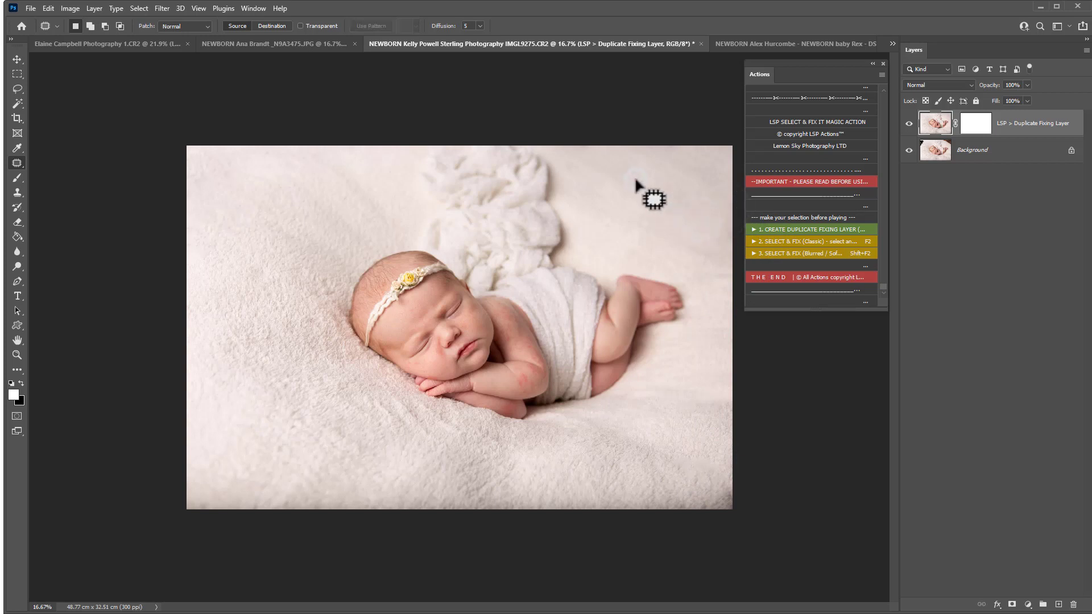
Outline and fix the uneven blanket spots to the left of and below the baby and in the lower-right corner.
{"action": "mouse_move", "coordinate": [297, 405]}
{"action": "left_mouse_down"}
{"action": "mouse_move", "coordinate": [319, 430]}
{"action": "mouse_move", "coordinate": [279, 420]}
{"action": "mouse_move", "coordinate": [278, 381]}
{"action": "left_mouse_up"}
{"action": "mouse_move", "coordinate": [281, 441]}
{"action": "left_mouse_down"}
{"action": "mouse_move", "coordinate": [273, 461]}
{"action": "mouse_move", "coordinate": [250, 454]}
{"action": "left_mouse_up"}
{"action": "mouse_move", "coordinate": [471, 472]}
{"action": "left_mouse_down"}
{"action": "mouse_move", "coordinate": [474, 498]}
{"action": "mouse_move", "coordinate": [452, 489]}
{"action": "left_mouse_up"}
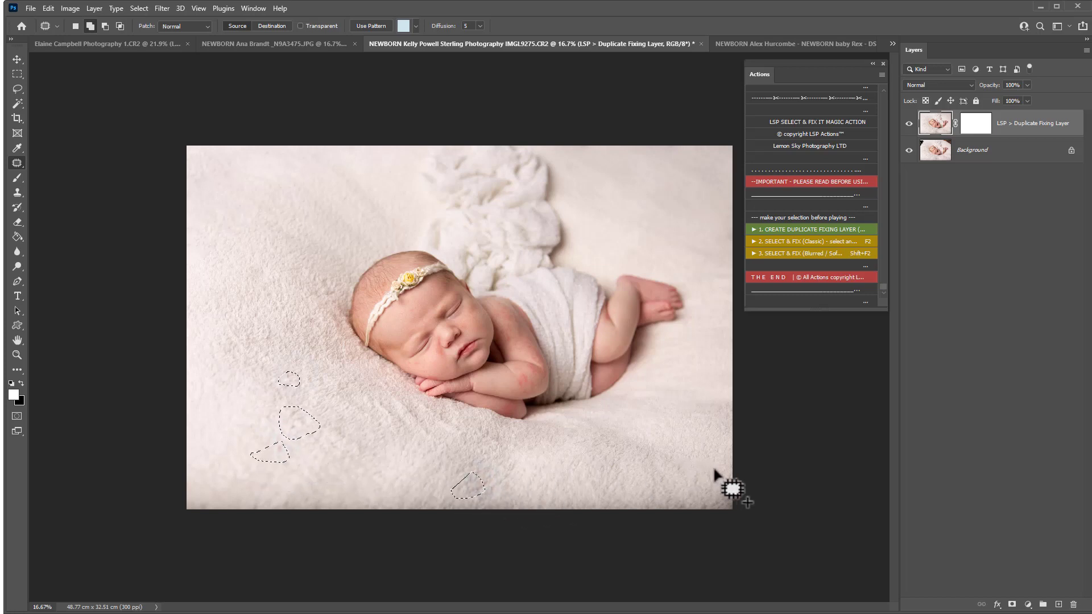
{"action": "left_click_drag", "start_coordinate": [685, 499], "coordinate": [721, 455]}
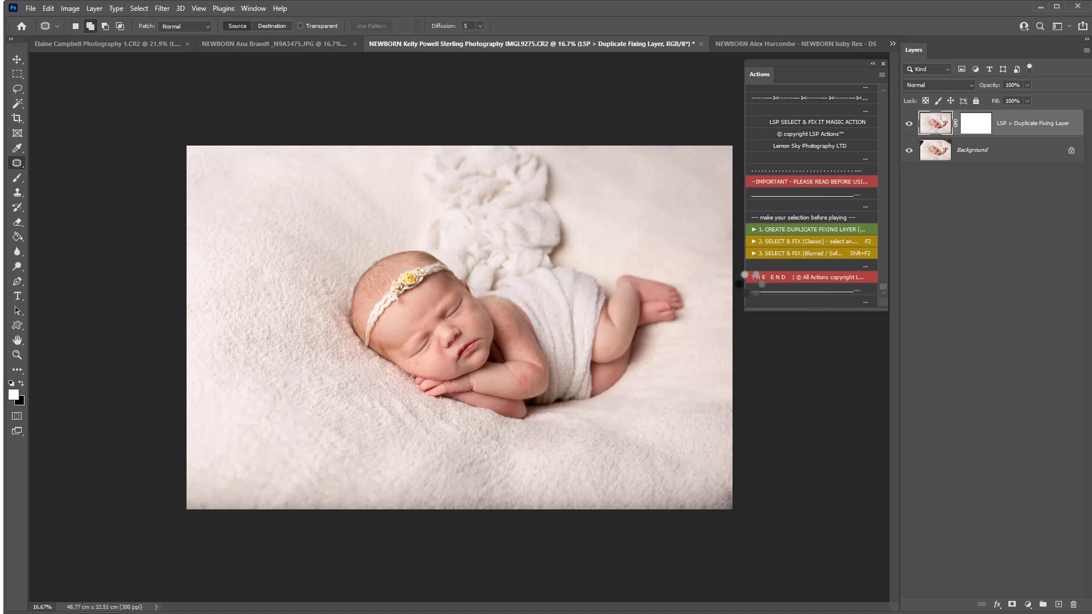
{"action": "left_click", "coordinate": [727, 340]}
Outline the red marks on the baby's forehead and on both sides of the nose with the Patch tool.
{"action": "key", "text": "z"}
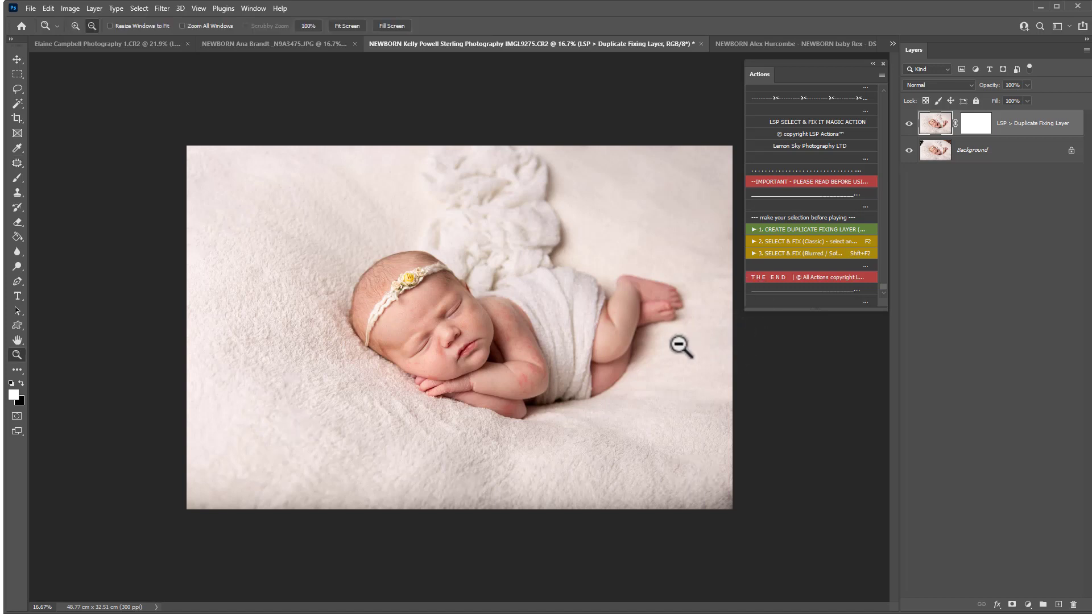
{"action": "left_click", "coordinate": [457, 359]}
{"action": "left_click", "coordinate": [457, 359]}
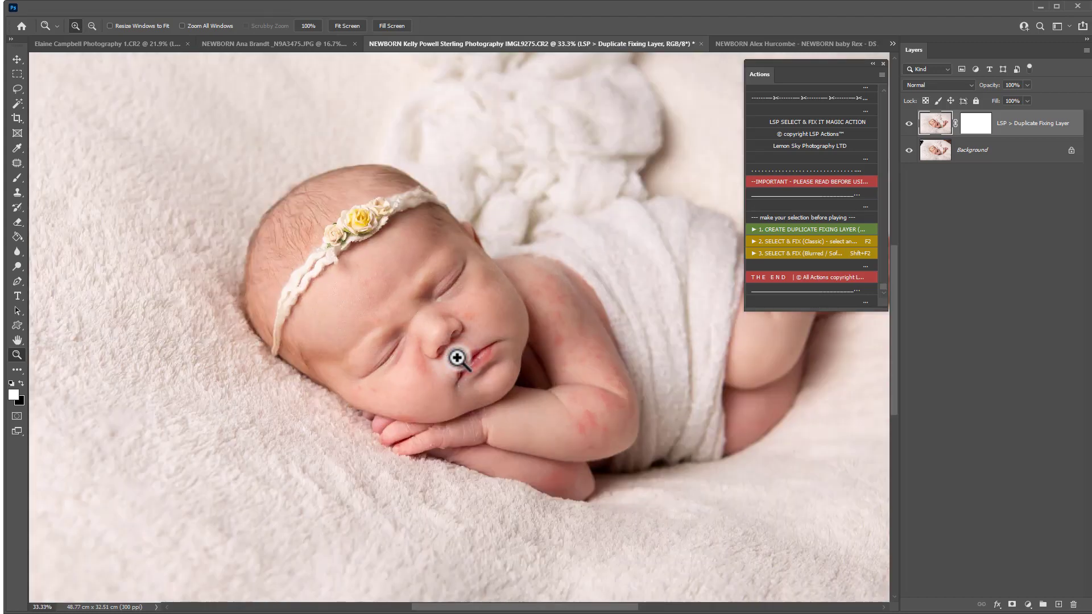
{"action": "left_click", "coordinate": [456, 358]}
{"action": "left_click", "coordinate": [476, 403]}
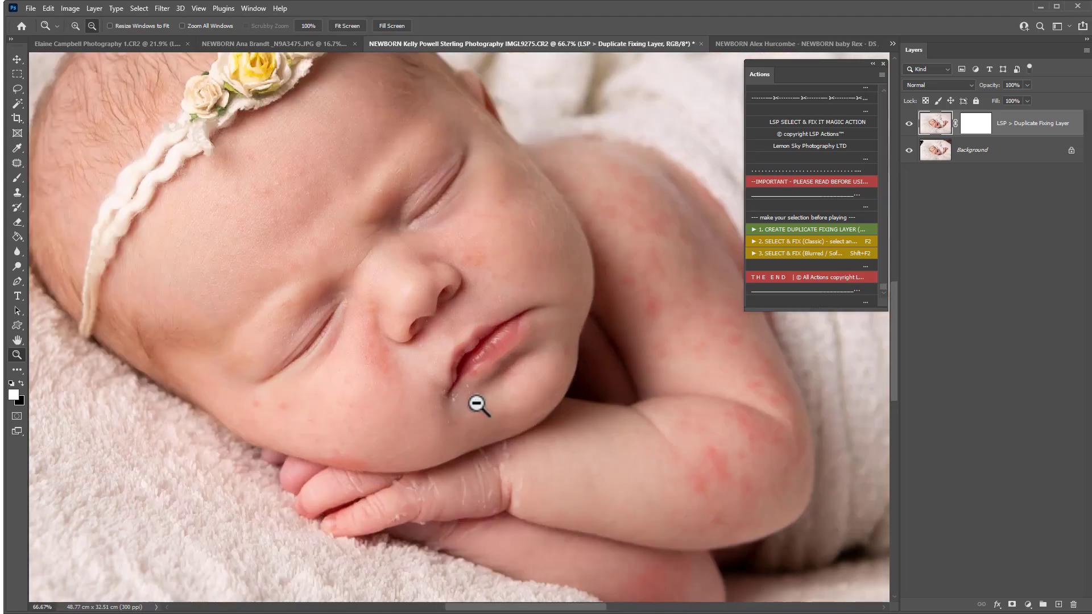
{"action": "left_click", "coordinate": [19, 164]}
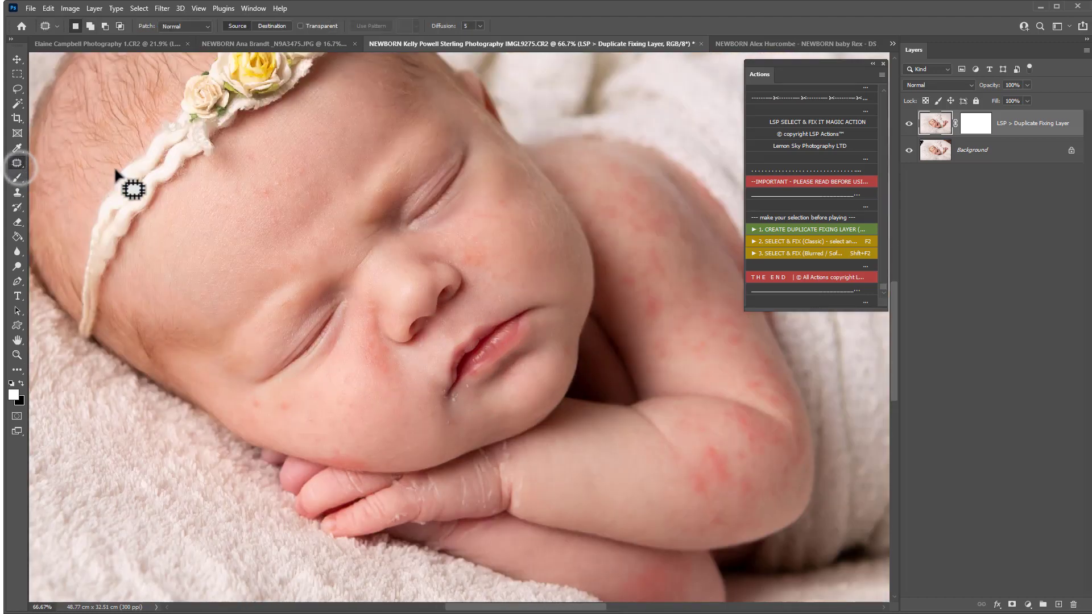
{"action": "mouse_move", "coordinate": [279, 173]}
{"action": "left_mouse_down"}
{"action": "mouse_move", "coordinate": [286, 183]}
{"action": "mouse_move", "coordinate": [250, 182]}
{"action": "left_mouse_up"}
{"action": "left_click_drag", "start_coordinate": [311, 158], "coordinate": [282, 185]}
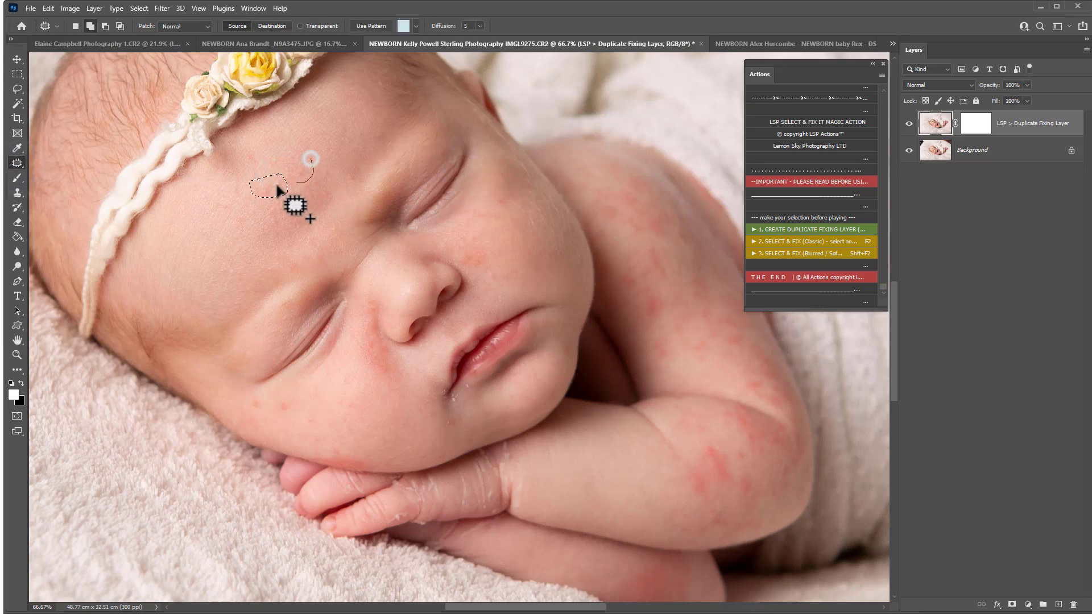
{"action": "left_click_drag", "start_coordinate": [484, 247], "coordinate": [470, 246]}
{"action": "left_click_drag", "start_coordinate": [380, 296], "coordinate": [380, 295]}
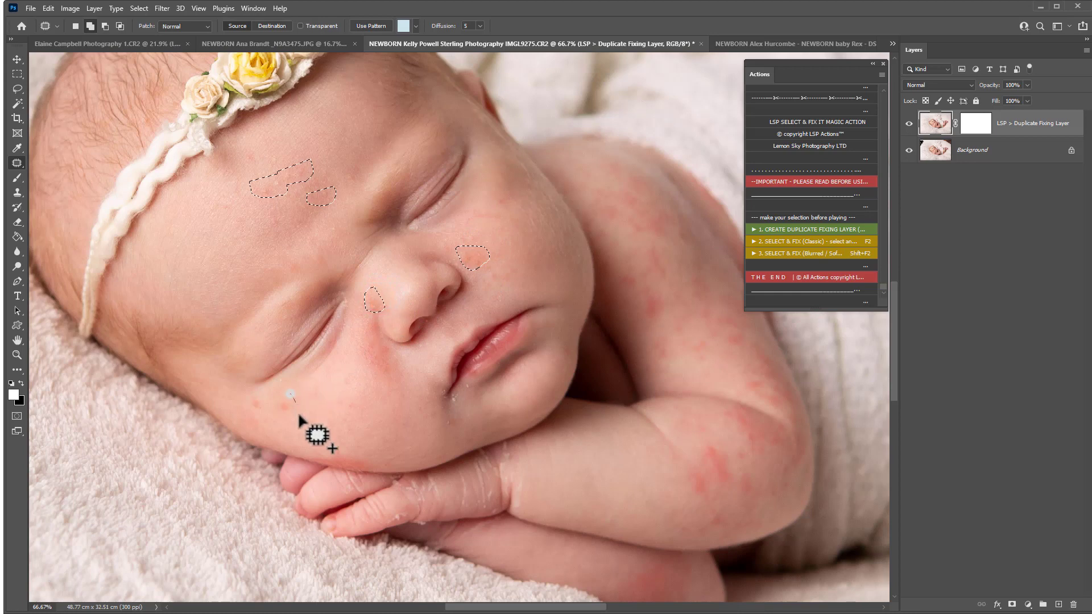
Add the spots on the lower cheek, under the nose, around the mouth corner and on the wrist to the selection.
{"action": "left_click_drag", "start_coordinate": [254, 386], "coordinate": [271, 400]}
{"action": "left_click_drag", "start_coordinate": [313, 407], "coordinate": [324, 385]}
{"action": "left_click_drag", "start_coordinate": [422, 340], "coordinate": [430, 316]}
{"action": "left_click_drag", "start_coordinate": [492, 300], "coordinate": [494, 297]}
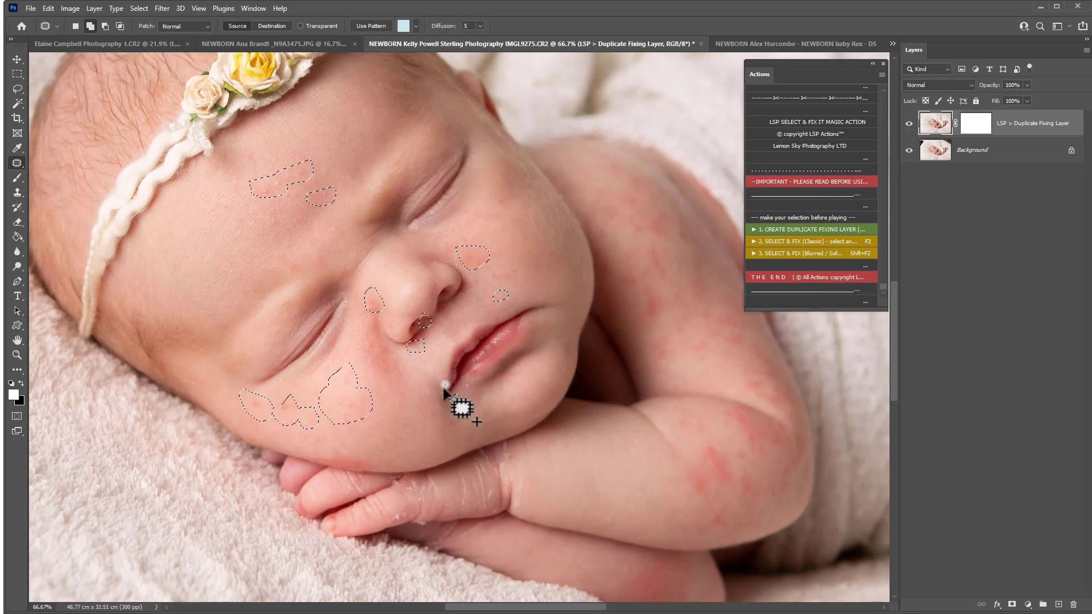
{"action": "mouse_move", "coordinate": [438, 388]}
{"action": "left_mouse_down"}
{"action": "mouse_move", "coordinate": [446, 405]}
{"action": "mouse_move", "coordinate": [459, 382]}
{"action": "mouse_move", "coordinate": [466, 394]}
{"action": "mouse_move", "coordinate": [441, 420]}
{"action": "mouse_move", "coordinate": [449, 424]}
{"action": "left_mouse_up"}
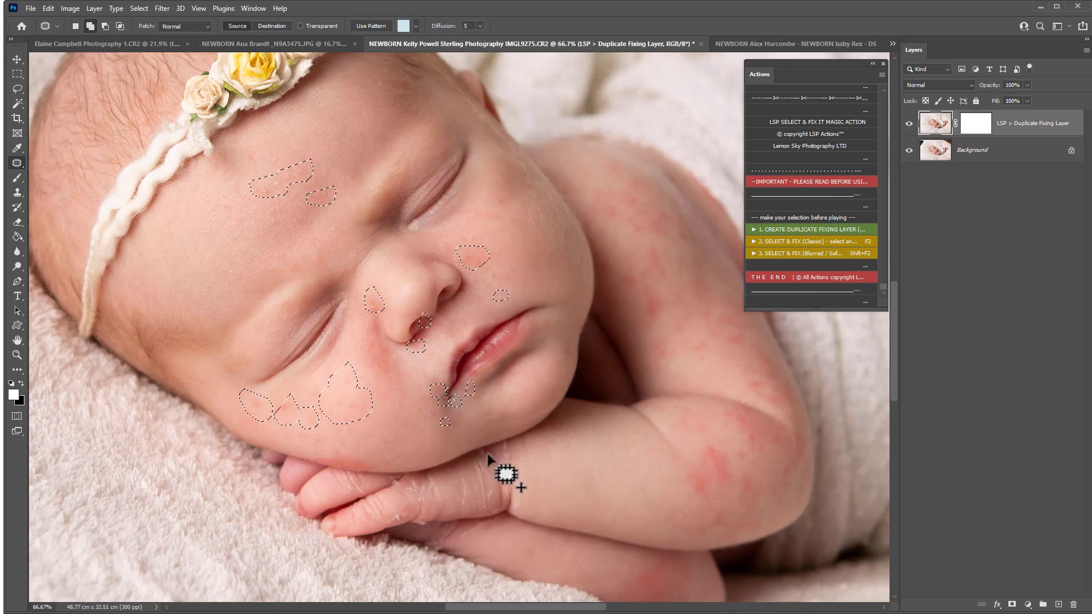
{"action": "left_click_drag", "start_coordinate": [492, 477], "coordinate": [480, 449]}
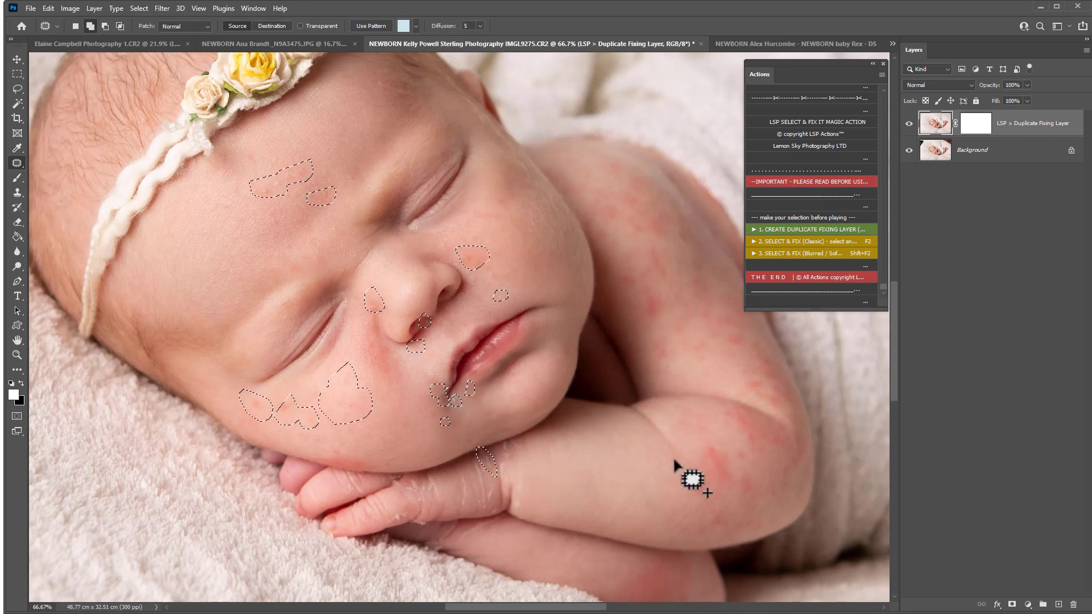
Add the red blotches on the forearm, upper arm and far cheek to the selection.
{"action": "mouse_move", "coordinate": [726, 506]}
{"action": "left_mouse_down"}
{"action": "mouse_move", "coordinate": [705, 523]}
{"action": "mouse_move", "coordinate": [707, 494]}
{"action": "left_mouse_up"}
{"action": "mouse_move", "coordinate": [665, 332]}
{"action": "left_mouse_down"}
{"action": "mouse_move", "coordinate": [675, 357]}
{"action": "mouse_move", "coordinate": [642, 341]}
{"action": "mouse_move", "coordinate": [658, 307]}
{"action": "mouse_move", "coordinate": [670, 307]}
{"action": "mouse_move", "coordinate": [638, 317]}
{"action": "mouse_move", "coordinate": [635, 293]}
{"action": "left_mouse_up"}
{"action": "mouse_move", "coordinate": [631, 269]}
{"action": "left_mouse_down"}
{"action": "mouse_move", "coordinate": [631, 298]}
{"action": "mouse_move", "coordinate": [616, 281]}
{"action": "left_mouse_up"}
{"action": "left_click_drag", "start_coordinate": [569, 294], "coordinate": [556, 295]}
{"action": "mouse_move", "coordinate": [583, 246]}
{"action": "left_mouse_down"}
{"action": "mouse_move", "coordinate": [582, 258]}
{"action": "mouse_move", "coordinate": [551, 258]}
{"action": "left_mouse_up"}
{"action": "mouse_move", "coordinate": [515, 207]}
{"action": "left_mouse_down"}
{"action": "mouse_move", "coordinate": [494, 193]}
{"action": "mouse_move", "coordinate": [509, 231]}
{"action": "left_mouse_up"}
{"action": "left_click_drag", "start_coordinate": [452, 204], "coordinate": [473, 200]}
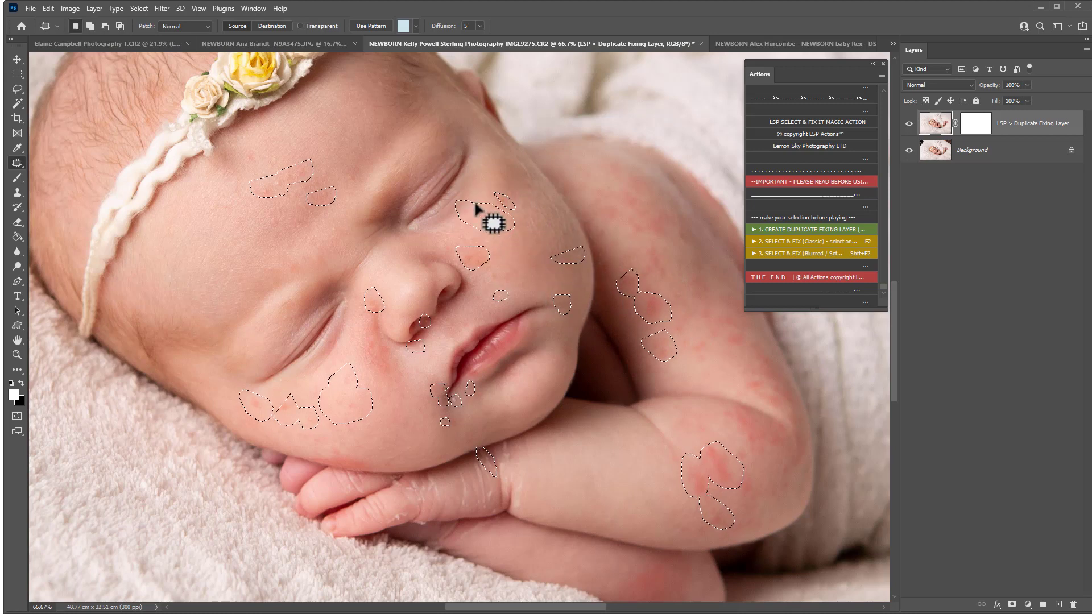
Add the remaining forehead spots to the selection and fix all outlined skin marks with SELECT & FIX (Classic).
{"action": "left_click_drag", "start_coordinate": [270, 159], "coordinate": [251, 144]}
{"action": "mouse_move", "coordinate": [277, 210]}
{"action": "left_mouse_down"}
{"action": "mouse_move", "coordinate": [287, 221]}
{"action": "mouse_move", "coordinate": [272, 212]}
{"action": "left_mouse_up"}
{"action": "left_click_drag", "start_coordinate": [339, 224], "coordinate": [331, 223]}
{"action": "left_click", "coordinate": [770, 241]}
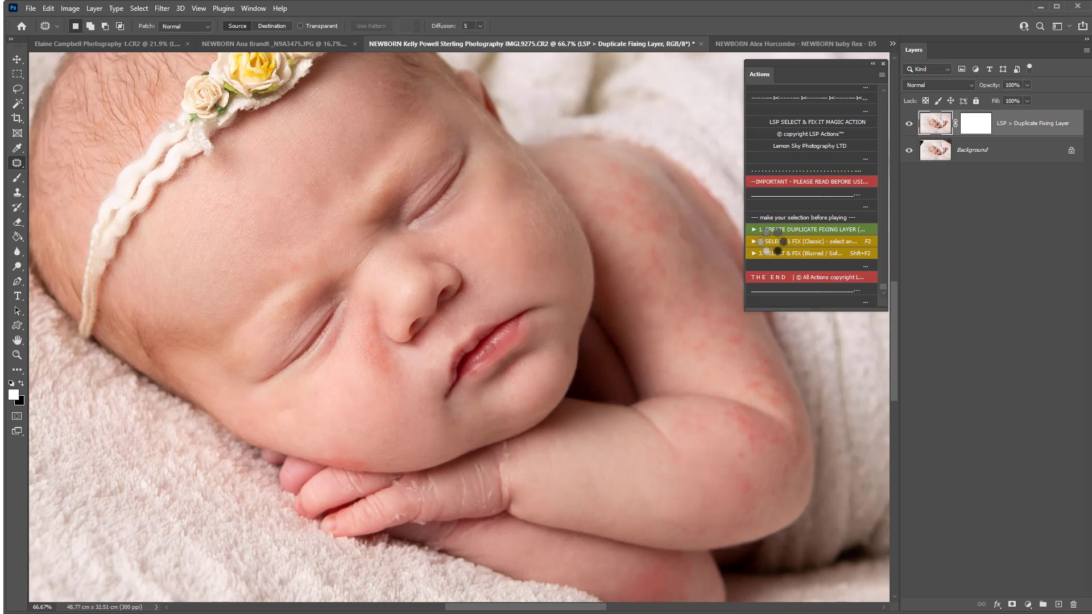
Compare the baby's skin with and without the fixing layer, and examine the retouched area around the nose and mouth up close.
{"action": "left_click", "coordinate": [908, 124]}
{"action": "left_click", "coordinate": [908, 124]}
{"action": "left_click", "coordinate": [908, 124]}
{"action": "left_click", "coordinate": [908, 124]}
{"action": "left_click", "coordinate": [908, 124]}
{"action": "left_click", "coordinate": [908, 124]}
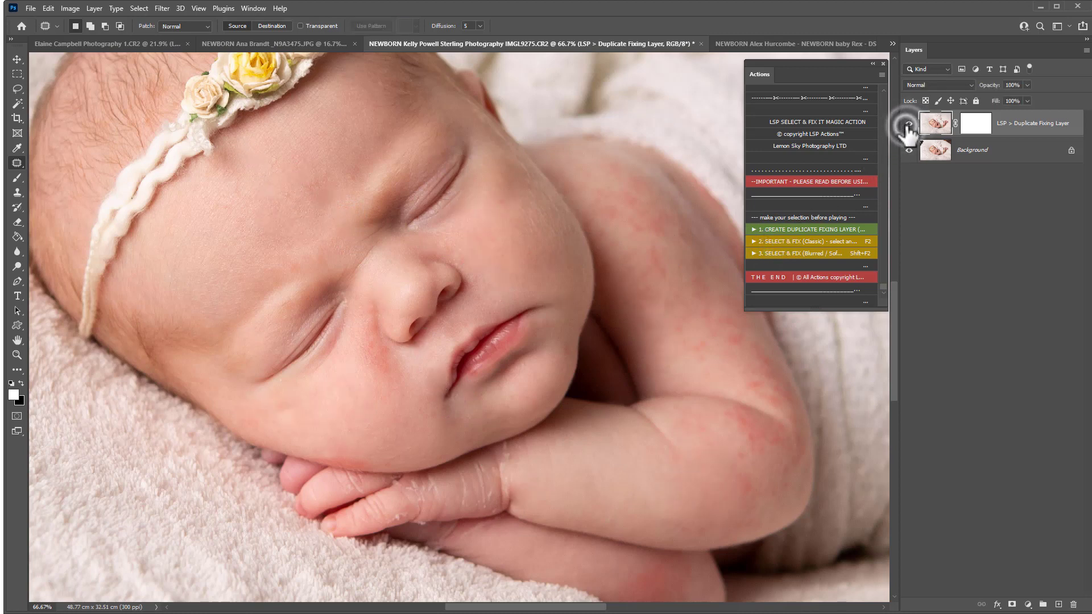
{"action": "key", "text": "z"}
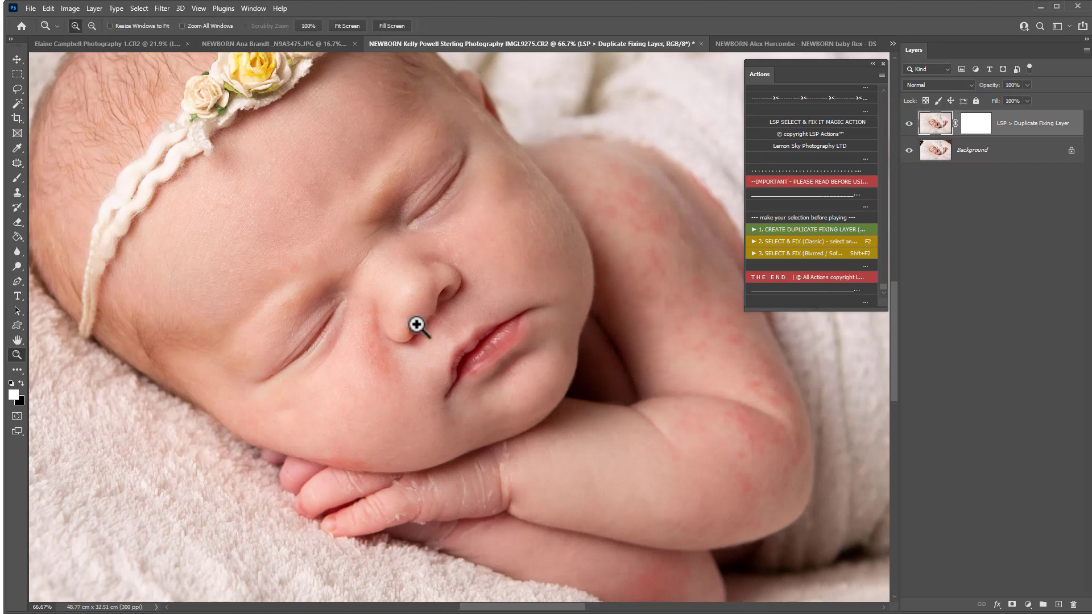
{"action": "left_click", "coordinate": [426, 324]}
{"action": "left_click", "coordinate": [425, 324]}
{"action": "left_click", "coordinate": [425, 324]}
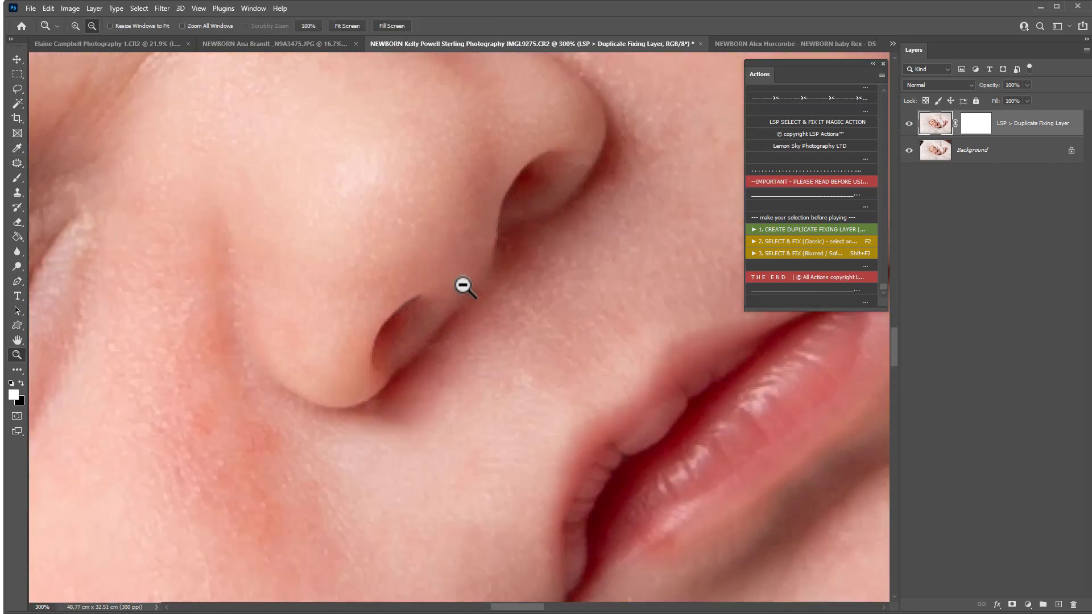
Outline the marks along the near nostril's edge, fix them with SELECT & FIX (Classic) and compare the skin with and without the fixing layer.
{"action": "key", "text": "j"}
{"action": "left_click_drag", "start_coordinate": [464, 288], "coordinate": [412, 296]}
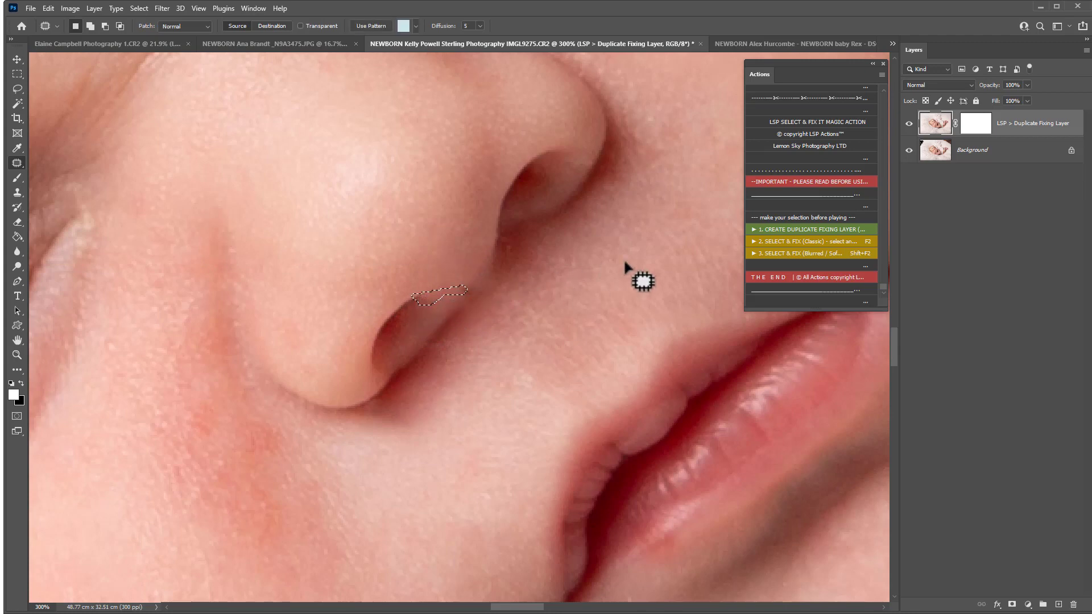
{"action": "left_click", "coordinate": [759, 241]}
{"action": "left_click", "coordinate": [463, 287]}
{"action": "mouse_move", "coordinate": [451, 302]}
{"action": "left_mouse_down"}
{"action": "mouse_move", "coordinate": [413, 298]}
{"action": "mouse_move", "coordinate": [427, 287]}
{"action": "mouse_move", "coordinate": [466, 295]}
{"action": "left_mouse_up"}
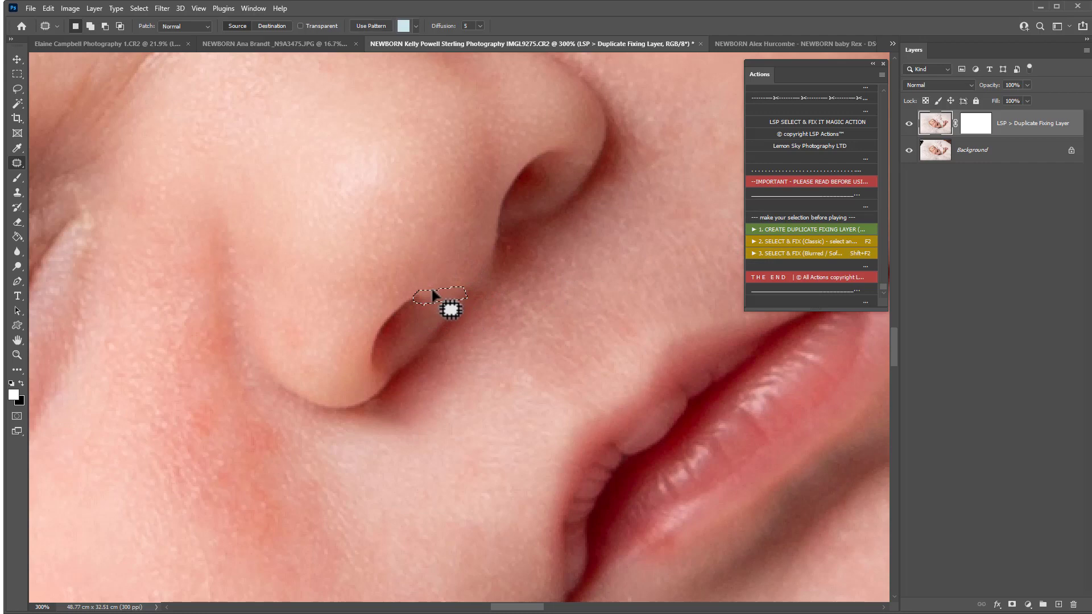
{"action": "left_click", "coordinate": [772, 240]}
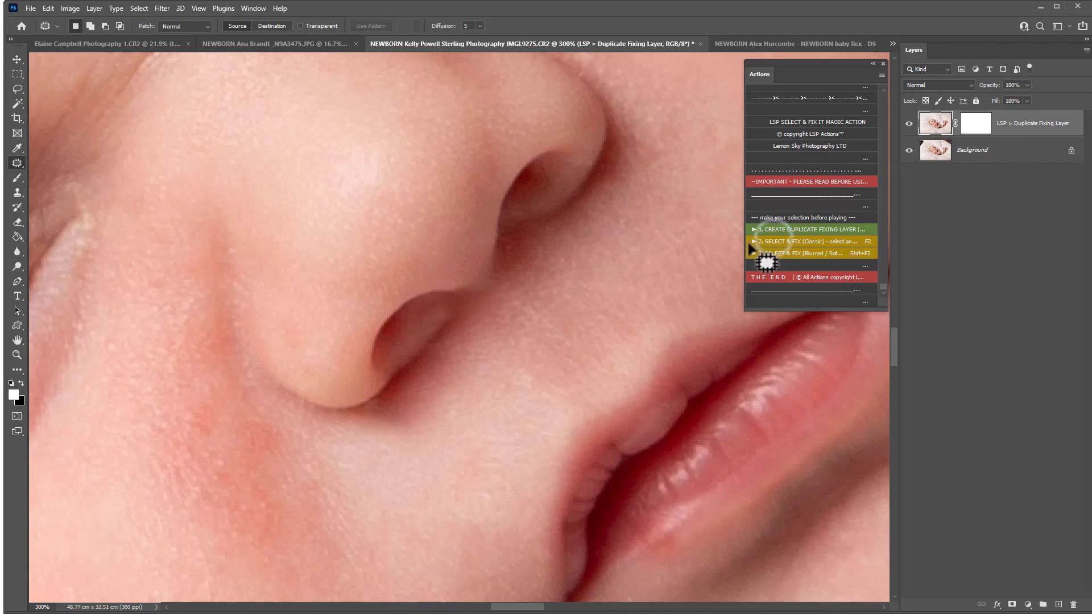
{"action": "mouse_move", "coordinate": [462, 308]}
{"action": "left_mouse_down"}
{"action": "mouse_move", "coordinate": [452, 324]}
{"action": "mouse_move", "coordinate": [419, 330]}
{"action": "left_mouse_up"}
{"action": "left_click", "coordinate": [908, 124]}
{"action": "left_click", "coordinate": [909, 123]}
{"action": "left_click", "coordinate": [909, 123]}
{"action": "left_click", "coordinate": [909, 123]}
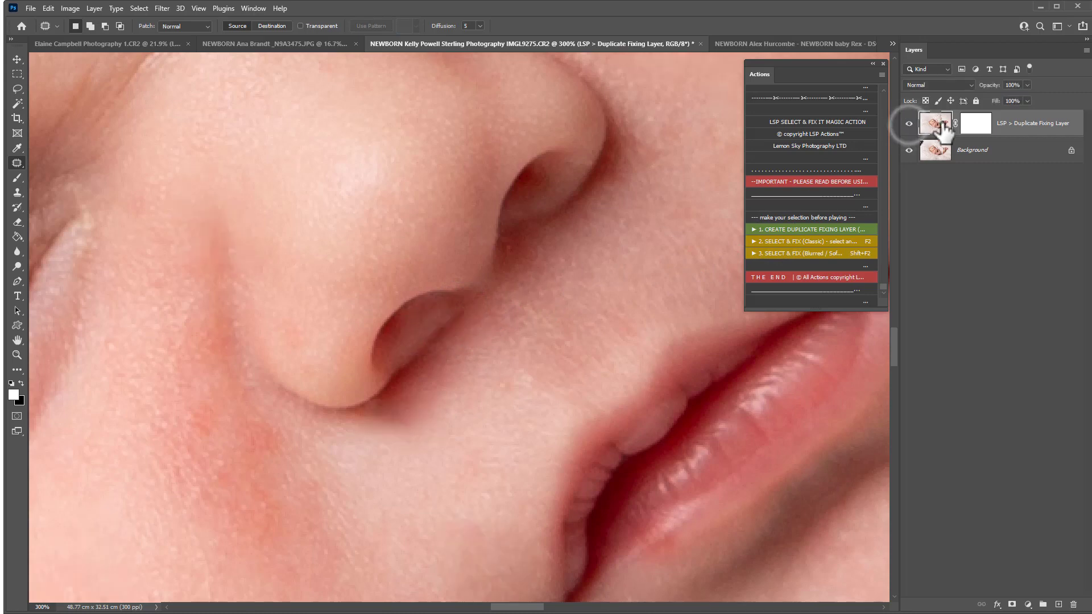
Paint black on the fixing layer's mask below the near nostril with a Soft Round brush at 39 px, 0% hardness and 26% flow.
{"action": "left_click", "coordinate": [969, 124]}
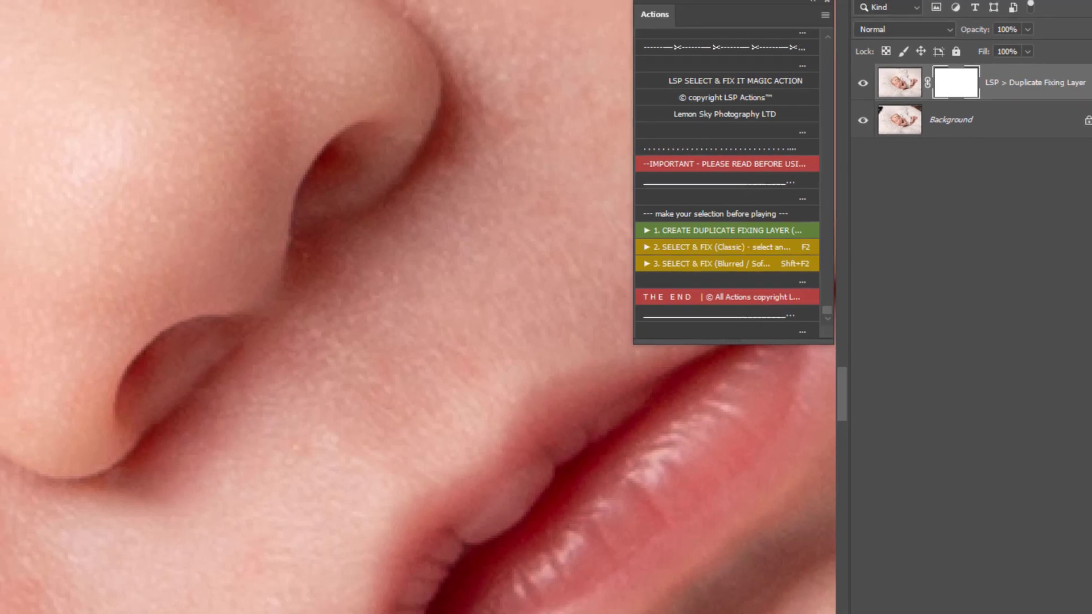
{"action": "right_click", "coordinate": [0, 176]}
{"action": "left_click", "coordinate": [22, 175]}
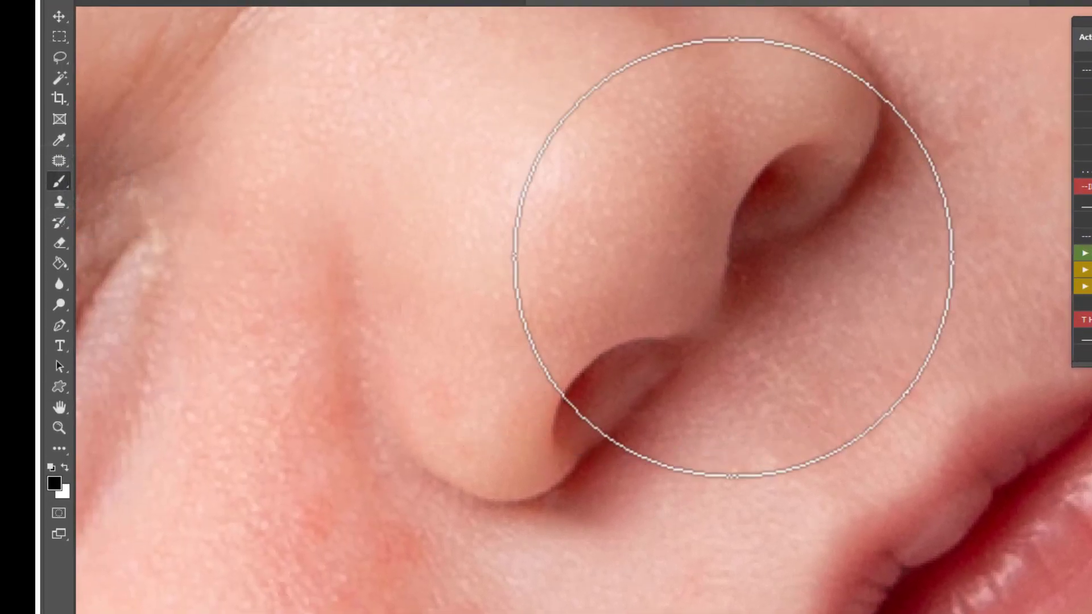
{"action": "right_click", "coordinate": [732, 257]}
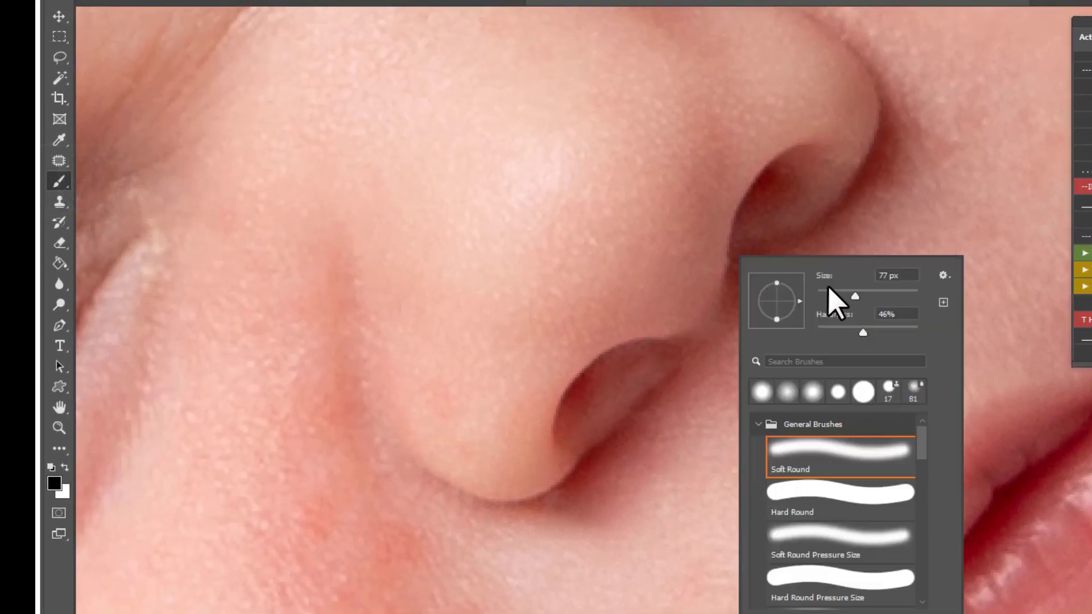
{"action": "left_click_drag", "start_coordinate": [838, 327], "coordinate": [813, 325]}
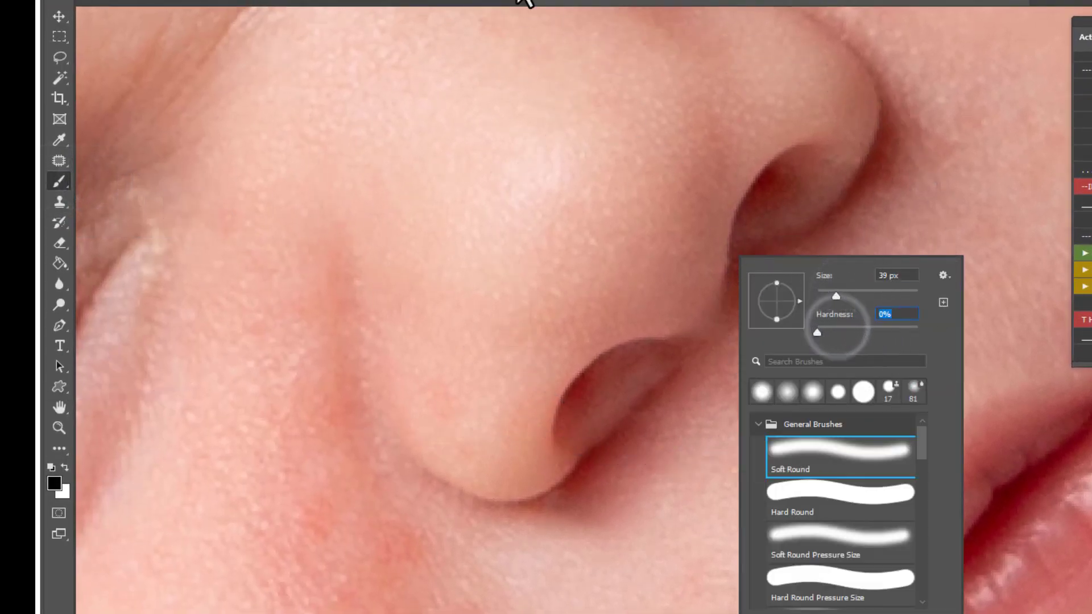
{"action": "left_click", "coordinate": [524, 24]}
{"action": "left_click", "coordinate": [472, 56]}
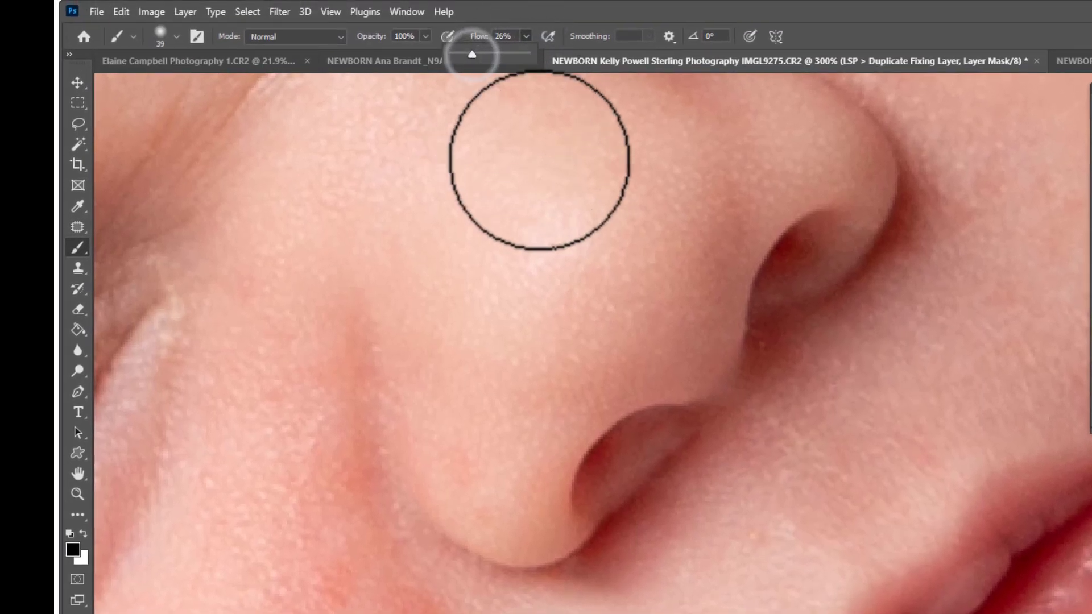
{"action": "left_click", "coordinate": [719, 441]}
{"action": "mouse_move", "coordinate": [659, 487]}
{"action": "left_mouse_down"}
{"action": "mouse_move", "coordinate": [643, 519]}
{"action": "mouse_move", "coordinate": [698, 449]}
{"action": "mouse_move", "coordinate": [667, 444]}
{"action": "mouse_move", "coordinate": [664, 483]}
{"action": "mouse_move", "coordinate": [625, 481]}
{"action": "mouse_move", "coordinate": [636, 452]}
{"action": "mouse_move", "coordinate": [646, 489]}
{"action": "mouse_move", "coordinate": [608, 502]}
{"action": "mouse_move", "coordinate": [710, 402]}
{"action": "mouse_move", "coordinate": [637, 468]}
{"action": "mouse_move", "coordinate": [672, 482]}
{"action": "mouse_move", "coordinate": [756, 383]}
{"action": "mouse_move", "coordinate": [603, 518]}
{"action": "mouse_move", "coordinate": [663, 494]}
{"action": "left_mouse_up"}
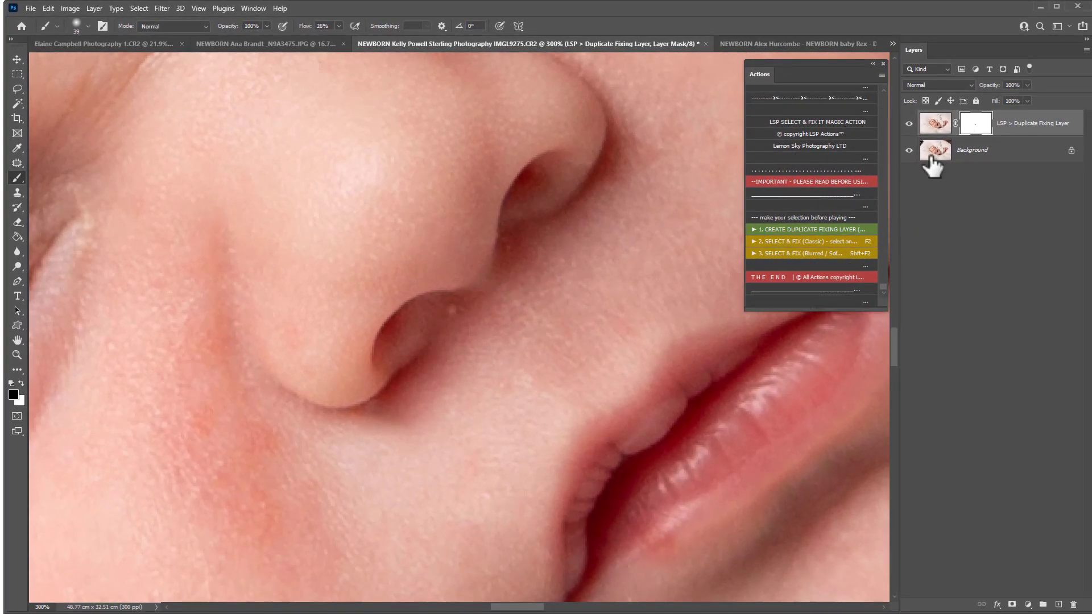
Outline the spot below the near nostril on the Background layer and fix it with SELECT & FIX (Classic).
{"action": "left_click", "coordinate": [933, 160]}
{"action": "key", "text": "x"}
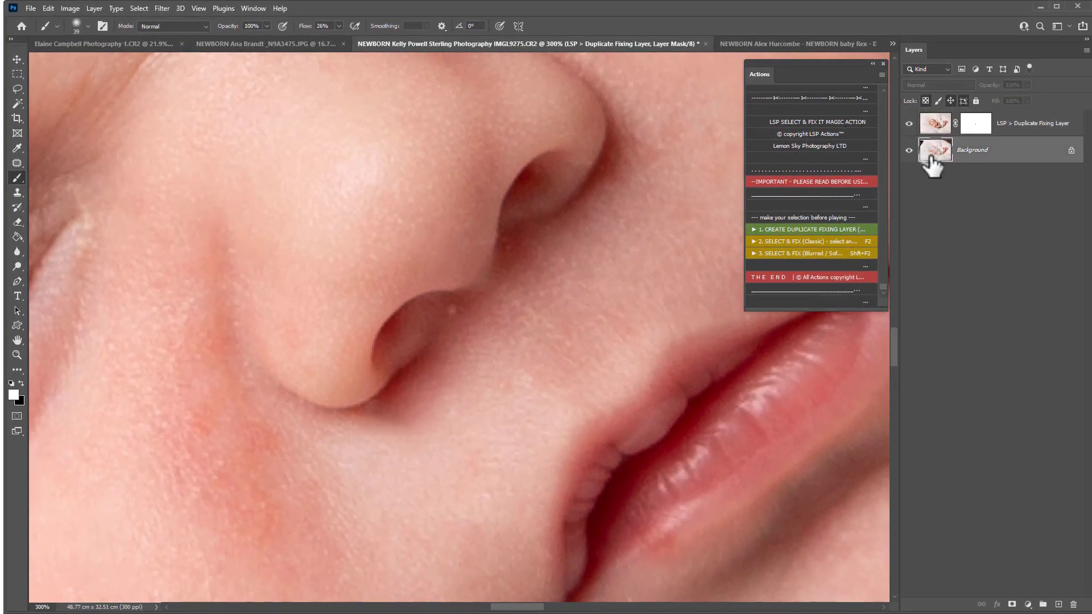
{"action": "left_click", "coordinate": [17, 164]}
{"action": "mouse_move", "coordinate": [457, 300]}
{"action": "left_mouse_down"}
{"action": "mouse_move", "coordinate": [441, 318]}
{"action": "mouse_move", "coordinate": [456, 302]}
{"action": "left_mouse_up"}
{"action": "left_click", "coordinate": [811, 241]}
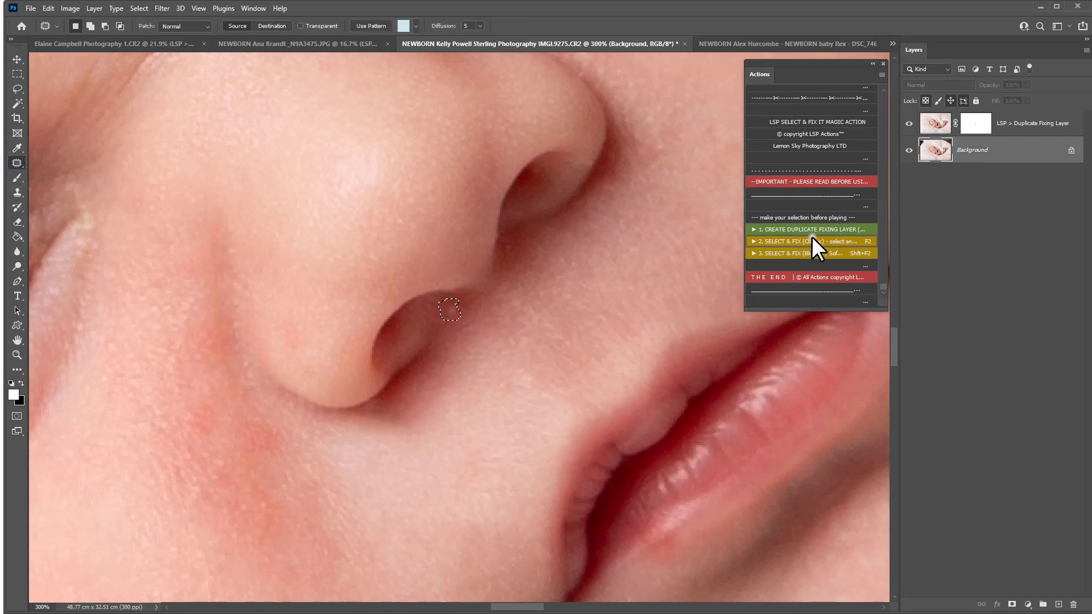
Compare the baby photo with and without the fixing layer, from the face close-up out to the whole image.
{"action": "left_click", "coordinate": [505, 303]}
{"action": "left_click", "coordinate": [505, 303]}
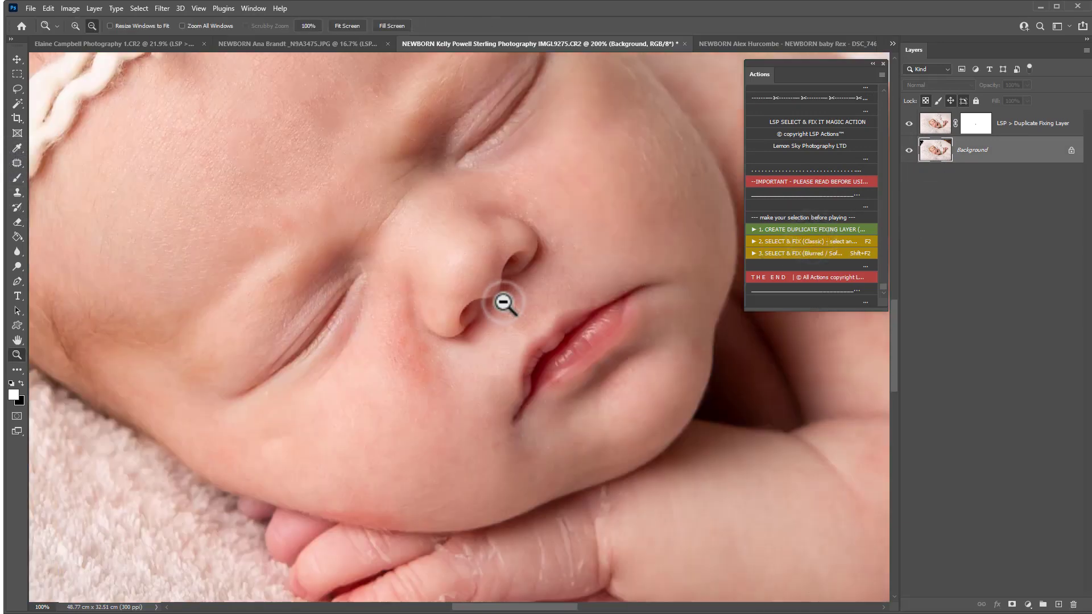
{"action": "left_click", "coordinate": [505, 303]}
{"action": "left_click", "coordinate": [505, 304]}
{"action": "left_click", "coordinate": [909, 124]}
{"action": "left_click", "coordinate": [909, 124]}
{"action": "left_click", "coordinate": [909, 124]}
{"action": "left_click", "coordinate": [909, 124]}
{"action": "left_click", "coordinate": [563, 312]}
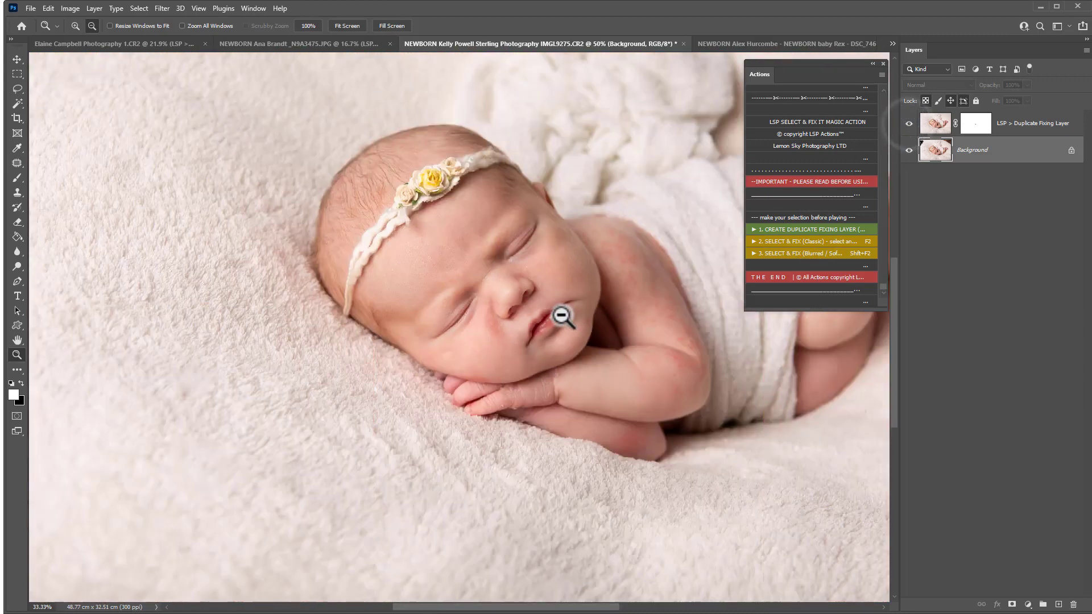
{"action": "left_click", "coordinate": [561, 316]}
{"action": "left_click", "coordinate": [571, 312]}
{"action": "left_click", "coordinate": [909, 124]}
{"action": "left_click", "coordinate": [909, 124]}
{"action": "left_click", "coordinate": [908, 124]}
{"action": "left_click", "coordinate": [909, 124]}
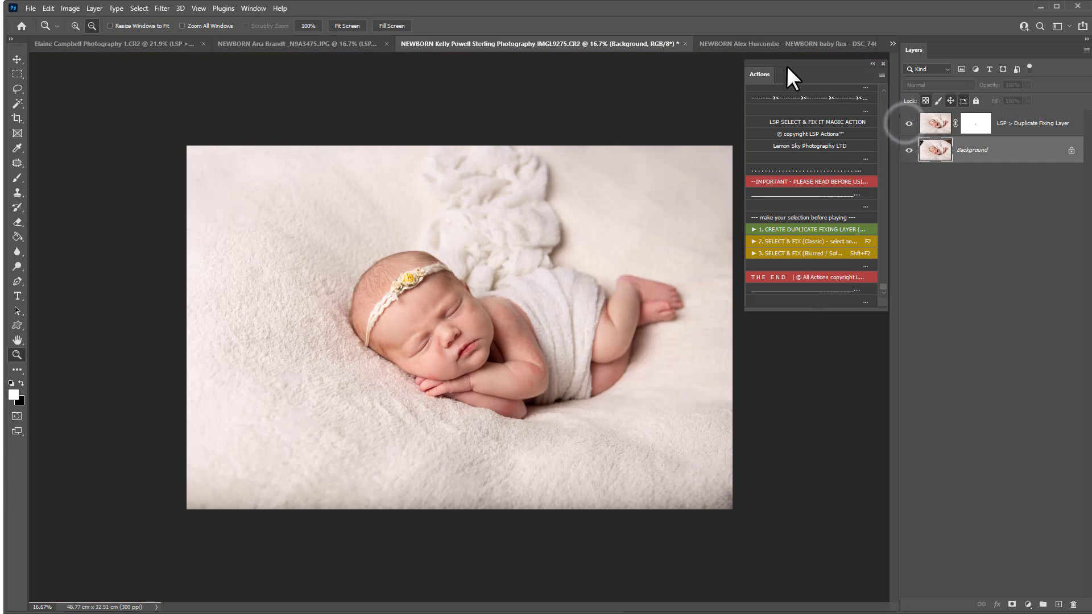
Switch to the newborn photo with the orange backdrop and crop it tighter around the baby and teddy, excluding the dark upper-right corner.
{"action": "left_click", "coordinate": [739, 43]}
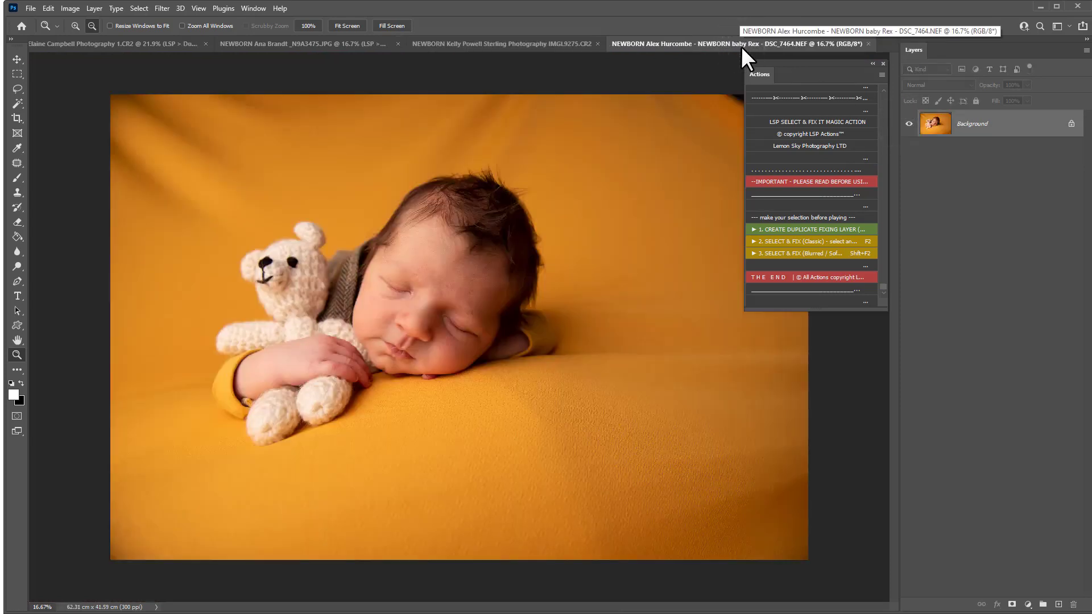
{"action": "left_click_drag", "start_coordinate": [766, 77], "coordinate": [878, 148]}
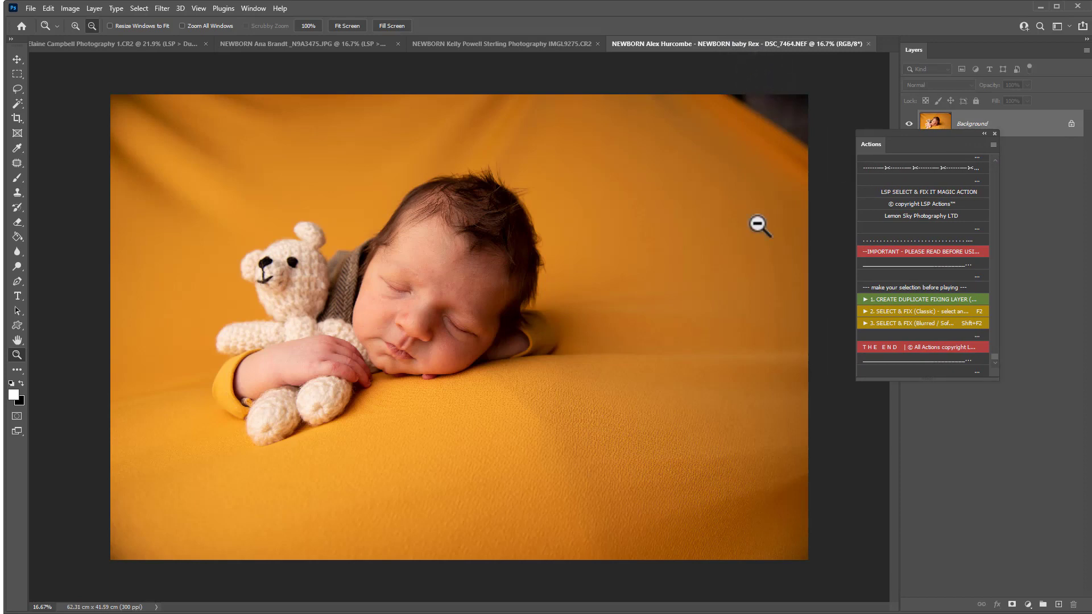
{"action": "key", "text": "c"}
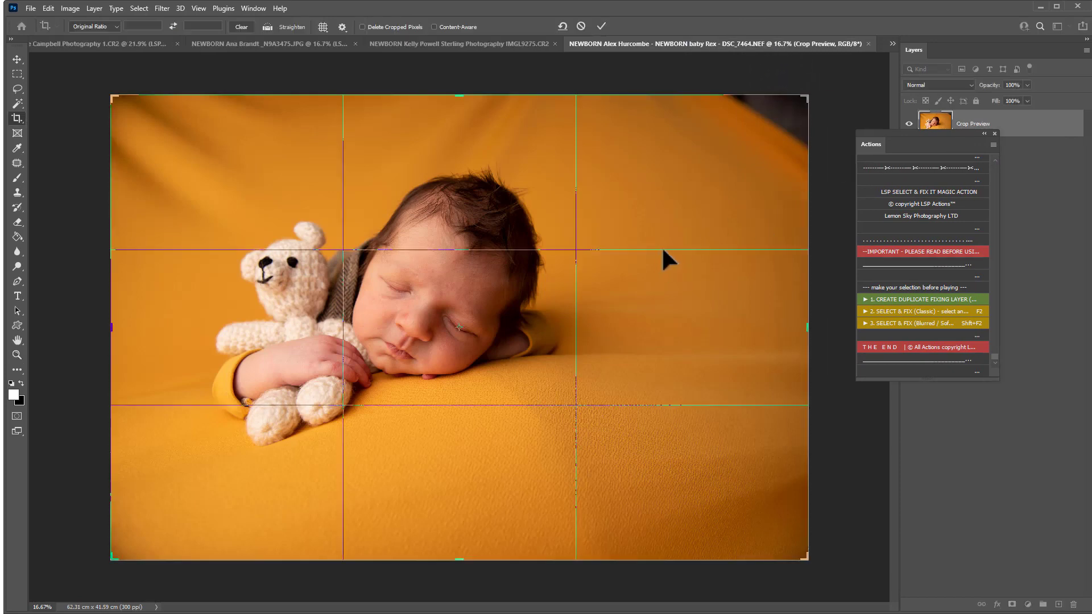
{"action": "left_click_drag", "start_coordinate": [810, 100], "coordinate": [713, 123]}
{"action": "left_click_drag", "start_coordinate": [635, 256], "coordinate": [622, 327]}
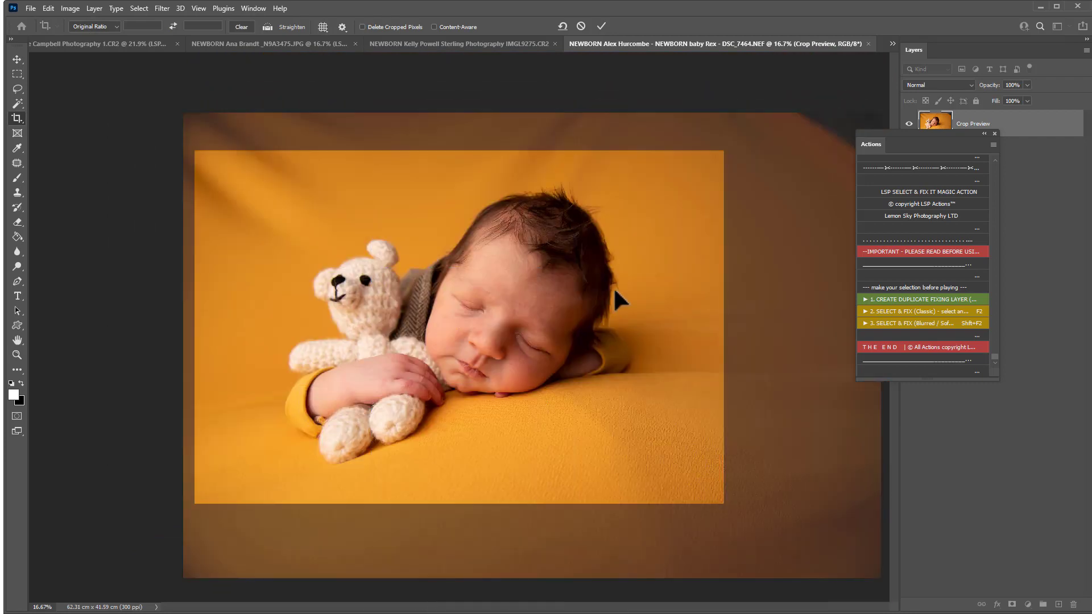
{"action": "key", "text": "Return"}
Flatten the cropped newborn photo and move the actions list clear of the picture.
{"action": "left_click", "coordinate": [17, 163]}
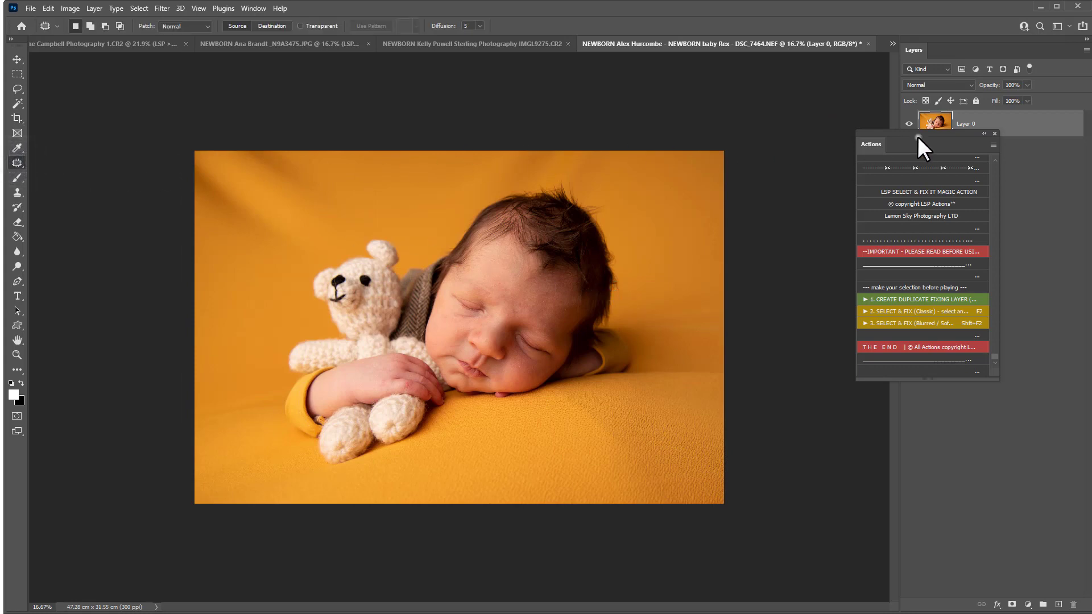
{"action": "left_click_drag", "start_coordinate": [917, 135], "coordinate": [732, 122]}
{"action": "right_click", "coordinate": [994, 128]}
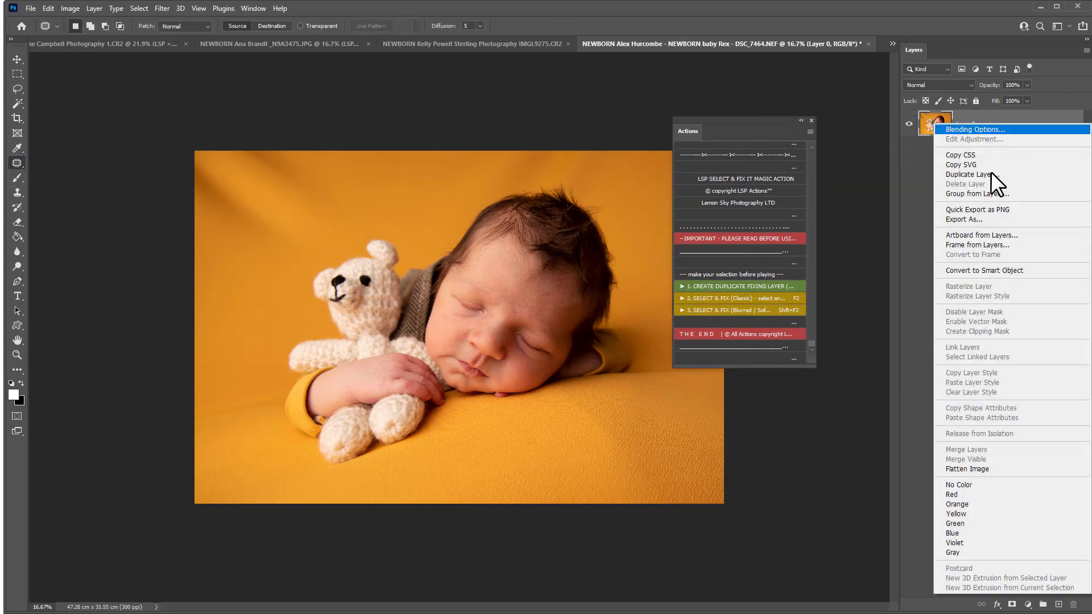
{"action": "left_click", "coordinate": [978, 468]}
{"action": "left_click_drag", "start_coordinate": [694, 133], "coordinate": [763, 114]}
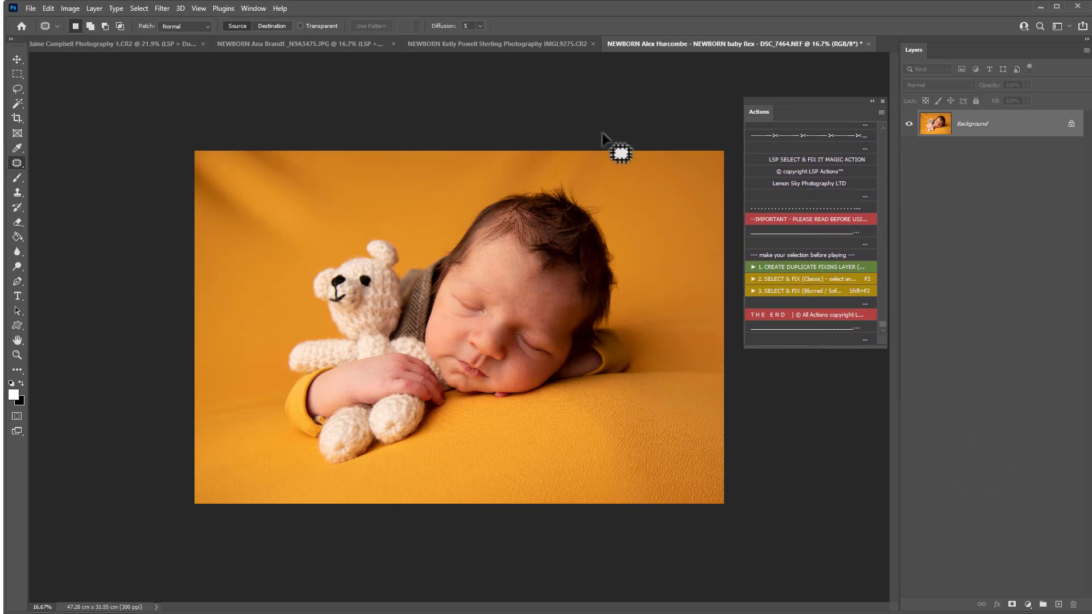
Outline the dark creases in the orange backdrop above the teddy and smooth them away.
{"action": "mouse_move", "coordinate": [343, 172]}
{"action": "left_mouse_down"}
{"action": "mouse_move", "coordinate": [343, 207]}
{"action": "mouse_move", "coordinate": [266, 186]}
{"action": "mouse_move", "coordinate": [291, 214]}
{"action": "left_mouse_up"}
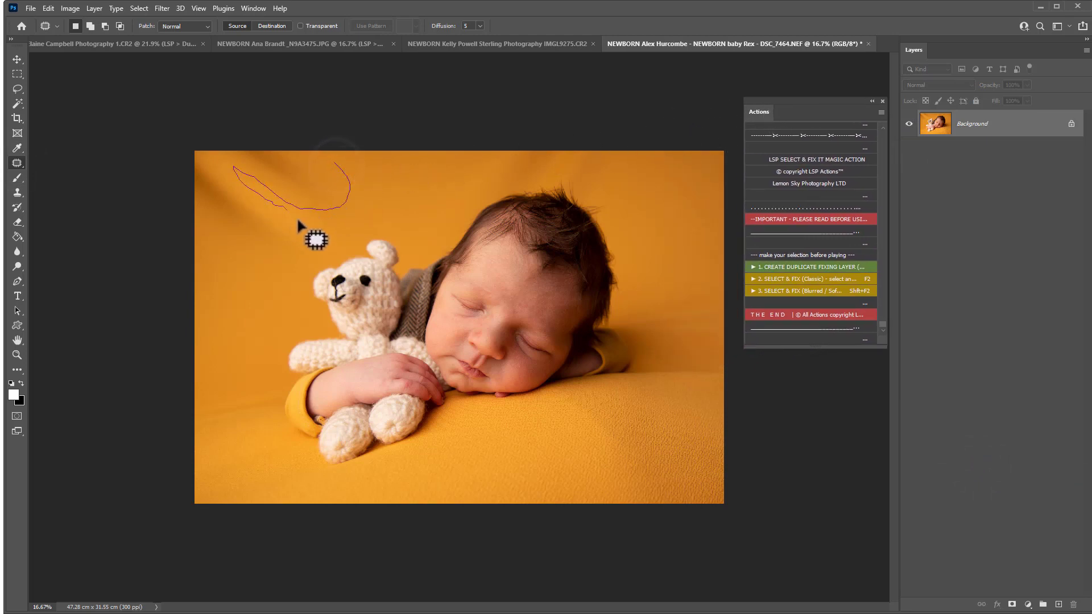
{"action": "mouse_move", "coordinate": [259, 263]}
{"action": "left_mouse_down"}
{"action": "mouse_move", "coordinate": [184, 135]}
{"action": "mouse_move", "coordinate": [386, 127]}
{"action": "left_mouse_up"}
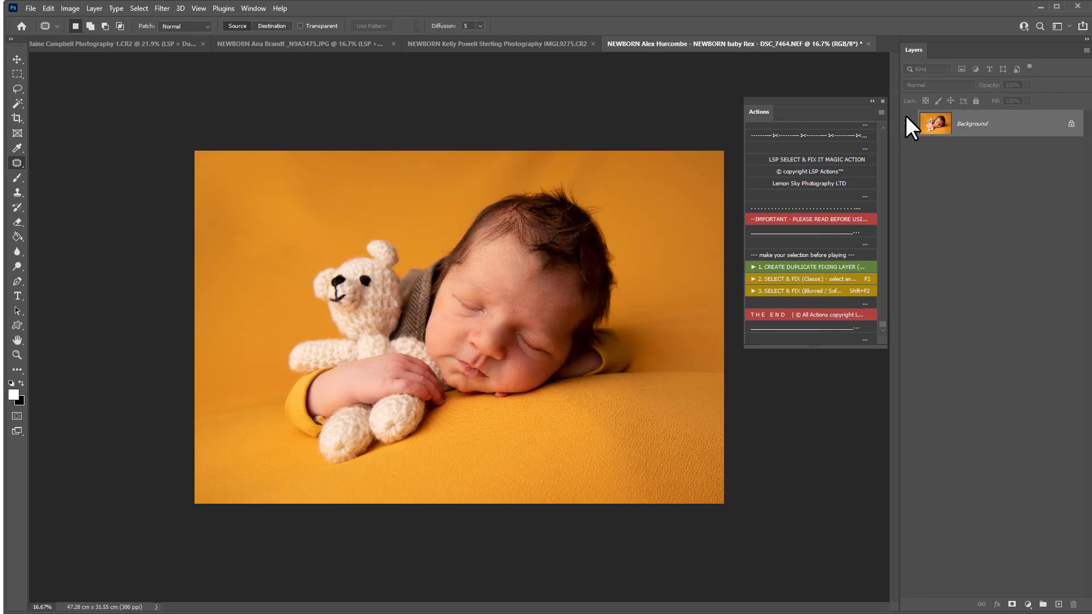
In the outdoor photo of the child in blue, fix the bright gap between the trees and the white grass spot with SELECT & FIX (Blurred).
{"action": "left_click", "coordinate": [879, 40]}
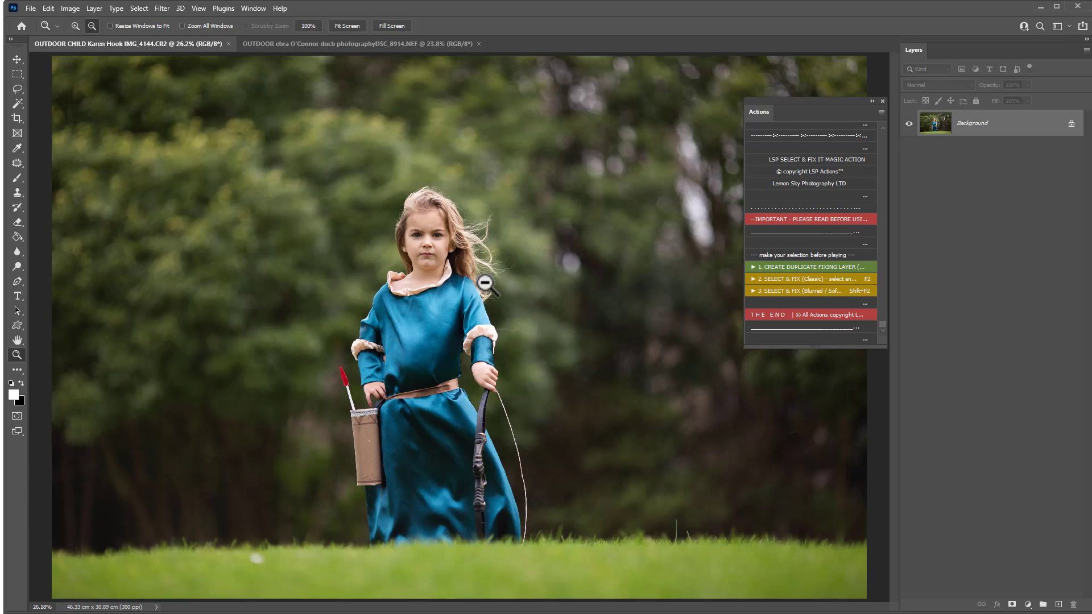
{"action": "left_click_drag", "start_coordinate": [756, 114], "coordinate": [916, 216]}
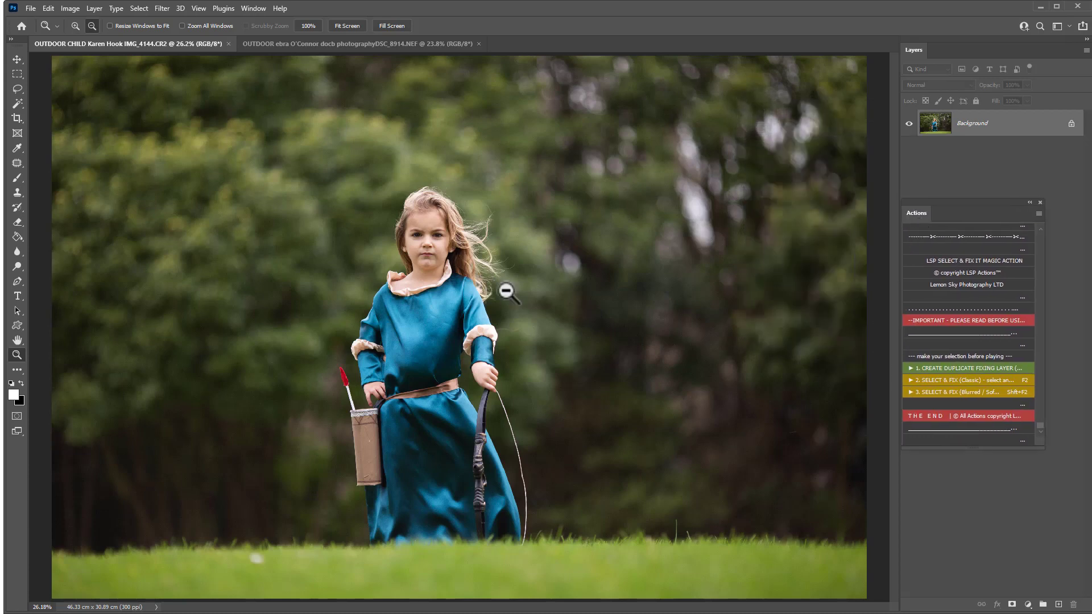
{"action": "left_click", "coordinate": [12, 162]}
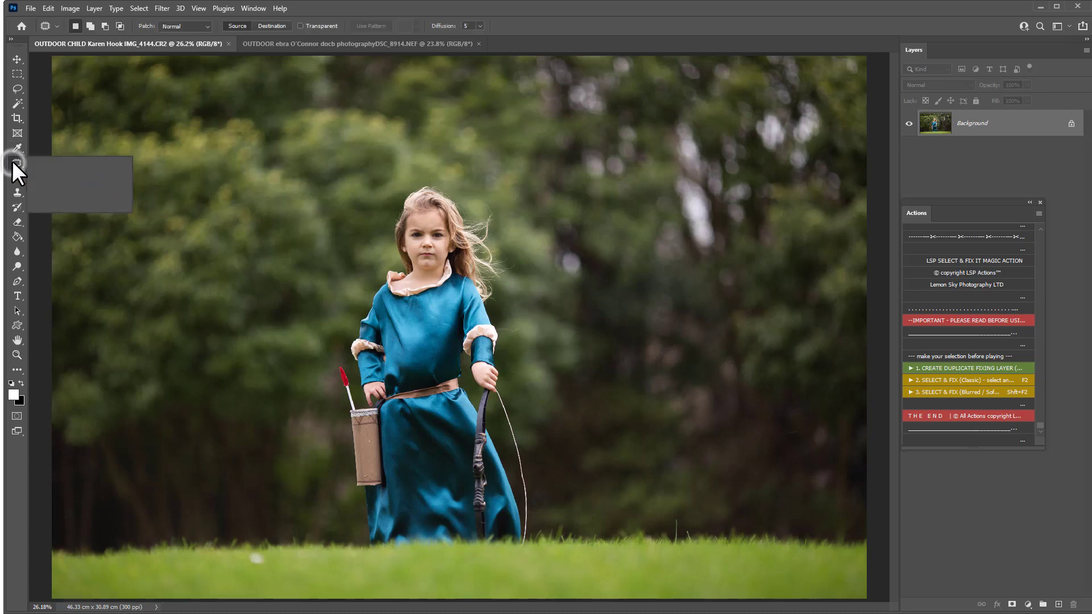
{"action": "left_click", "coordinate": [611, 224]}
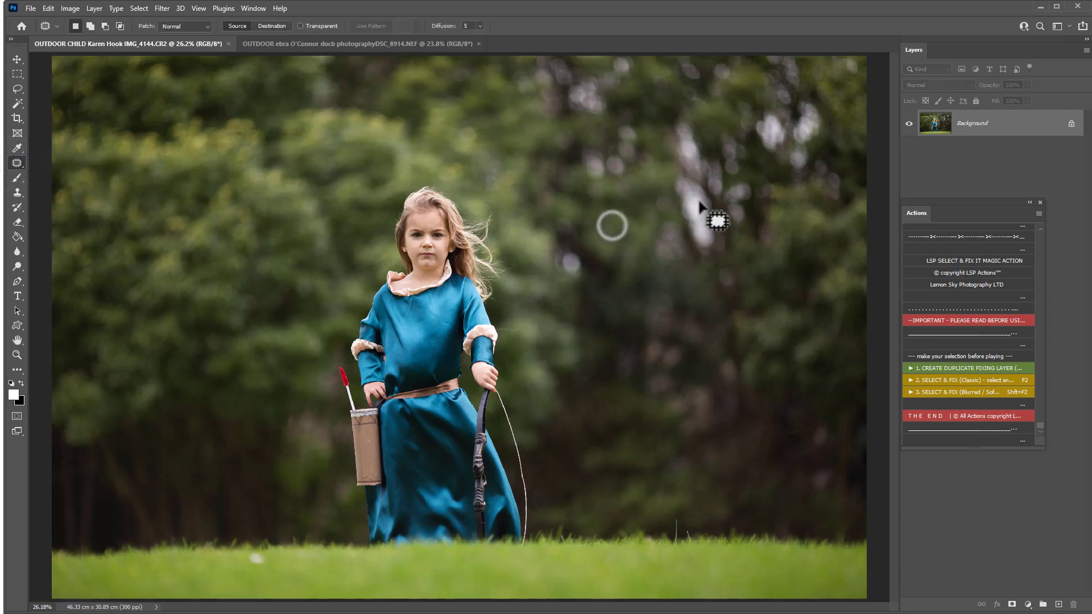
{"action": "mouse_move", "coordinate": [713, 196]}
{"action": "left_mouse_down"}
{"action": "mouse_move", "coordinate": [717, 252]}
{"action": "mouse_move", "coordinate": [651, 177]}
{"action": "mouse_move", "coordinate": [674, 128]}
{"action": "mouse_move", "coordinate": [734, 176]}
{"action": "left_mouse_up"}
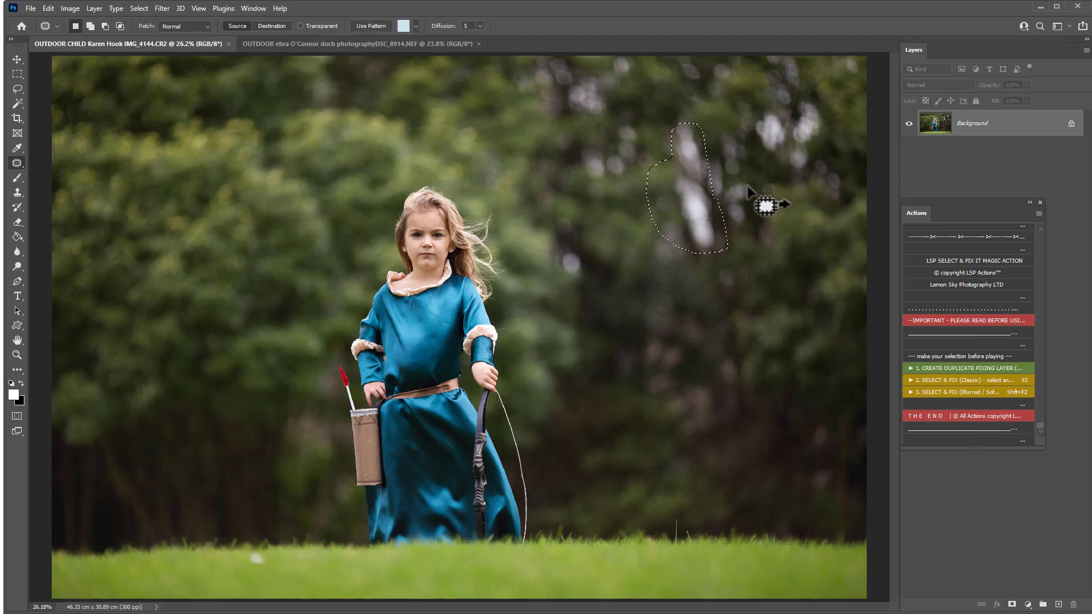
{"action": "left_click", "coordinate": [946, 390]}
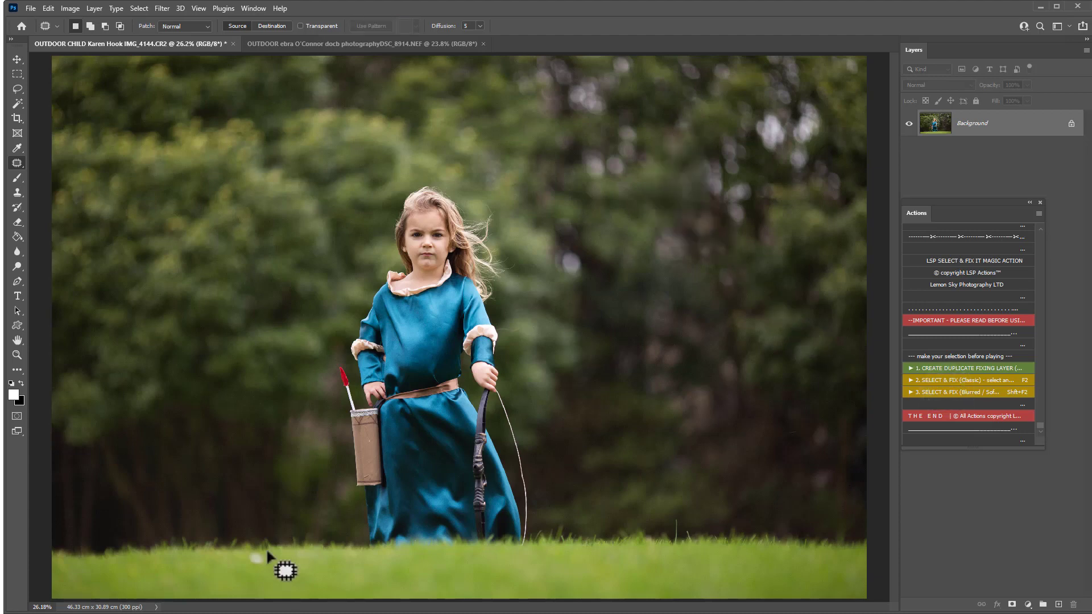
{"action": "mouse_move", "coordinate": [267, 549]}
{"action": "left_mouse_down"}
{"action": "mouse_move", "coordinate": [229, 564]}
{"action": "mouse_move", "coordinate": [268, 550]}
{"action": "left_mouse_up"}
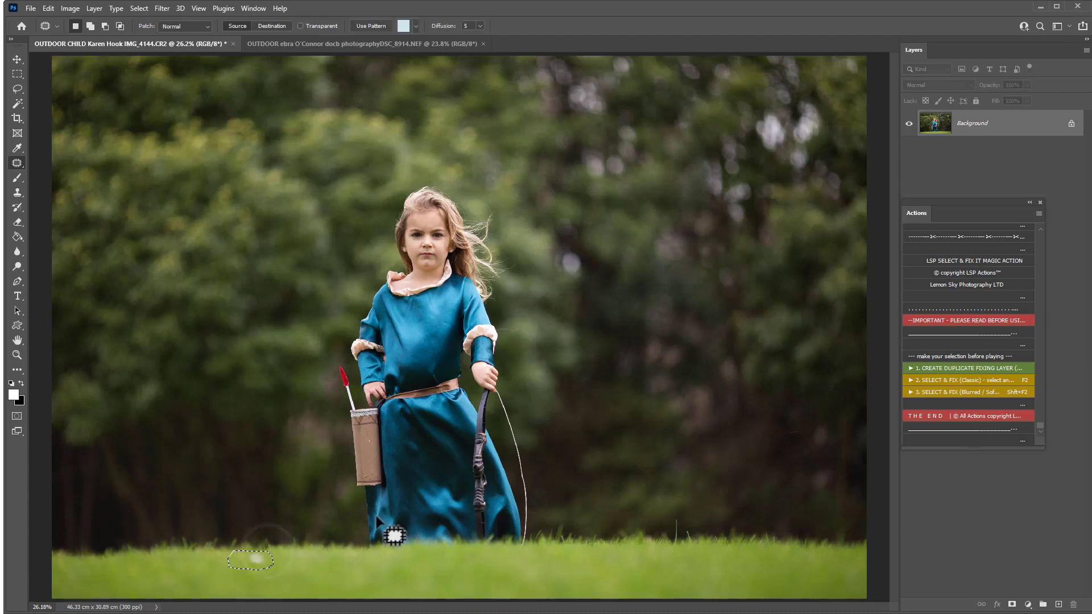
{"action": "left_click", "coordinate": [927, 390]}
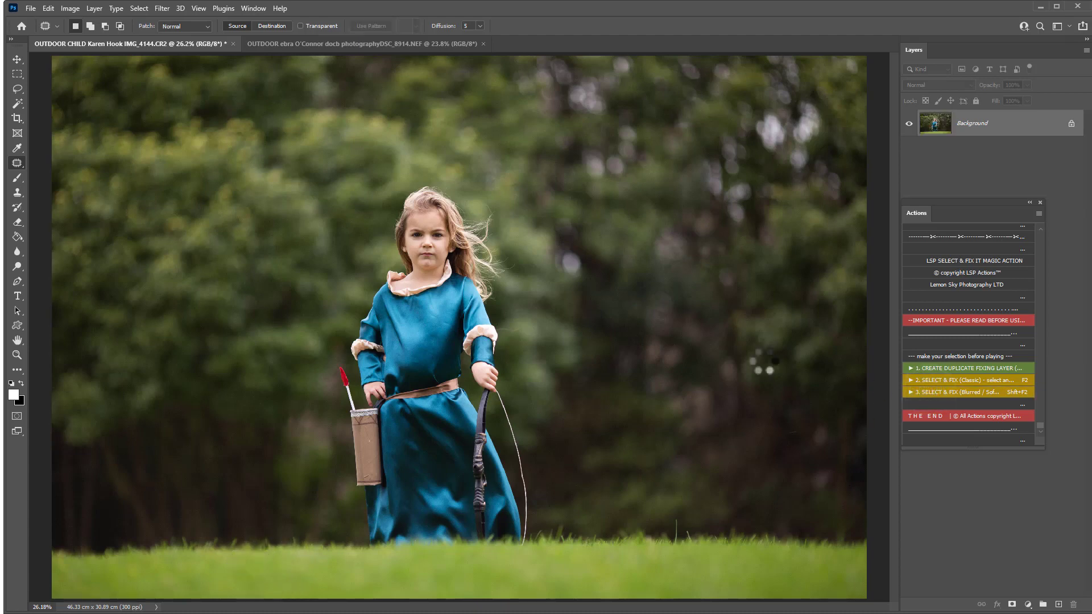
In the outdoor group portrait, outline the pale tree trunk along the photo's right edge and remove it with SELECT & FIX (Blurred).
{"action": "left_click", "coordinate": [373, 42]}
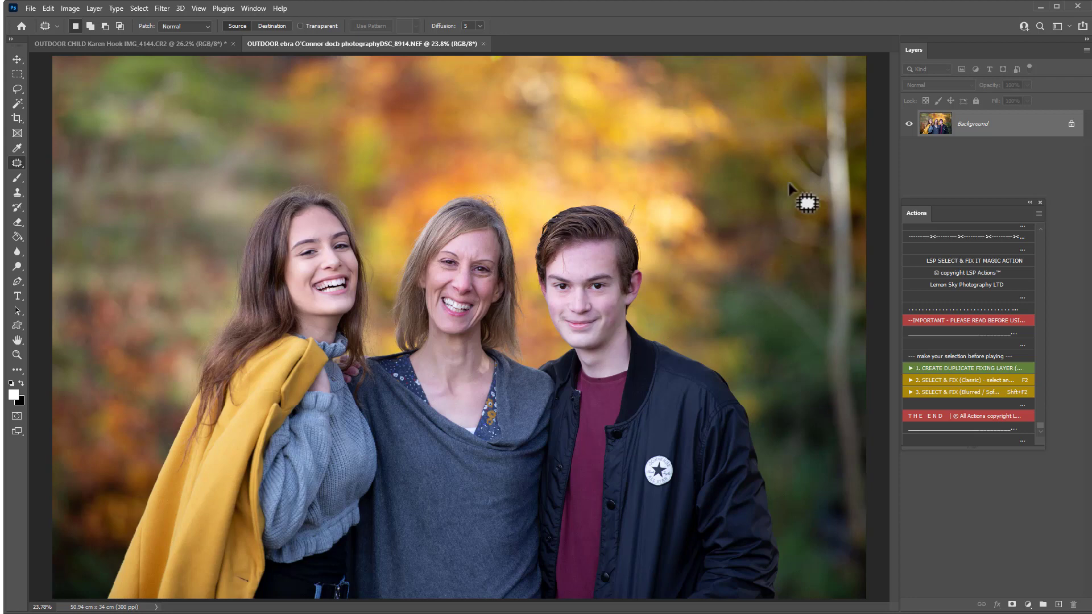
{"action": "mouse_move", "coordinate": [814, 64]}
{"action": "left_mouse_down"}
{"action": "mouse_move", "coordinate": [816, 132]}
{"action": "mouse_move", "coordinate": [783, 151]}
{"action": "mouse_move", "coordinate": [818, 278]}
{"action": "mouse_move", "coordinate": [776, 277]}
{"action": "mouse_move", "coordinate": [789, 348]}
{"action": "mouse_move", "coordinate": [820, 406]}
{"action": "mouse_move", "coordinate": [831, 519]}
{"action": "mouse_move", "coordinate": [858, 562]}
{"action": "mouse_move", "coordinate": [891, 459]}
{"action": "mouse_move", "coordinate": [864, 297]}
{"action": "mouse_move", "coordinate": [865, 42]}
{"action": "left_mouse_up"}
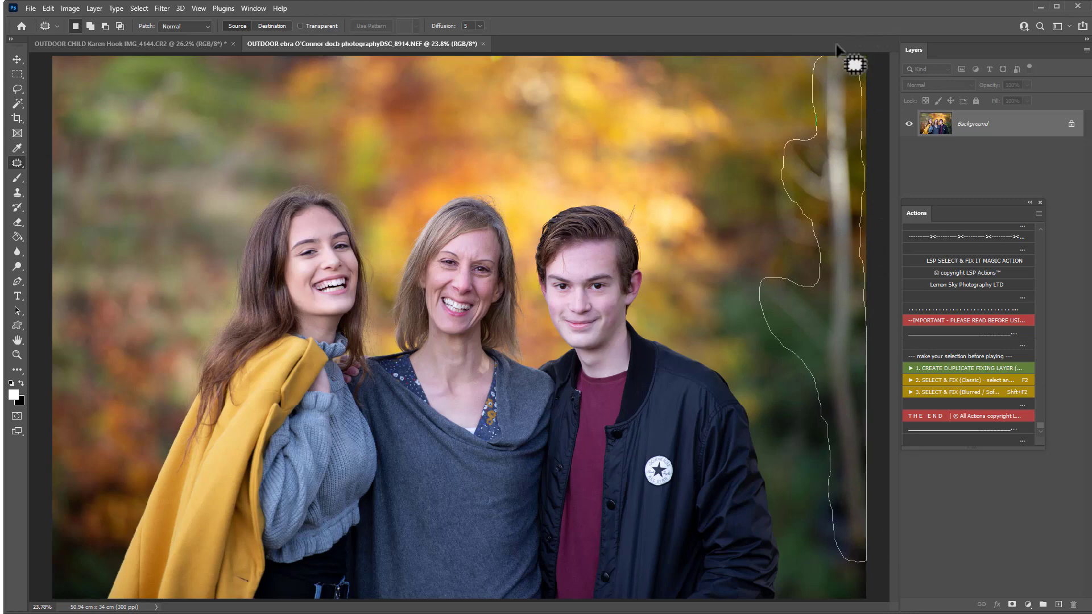
{"action": "left_click", "coordinate": [920, 392]}
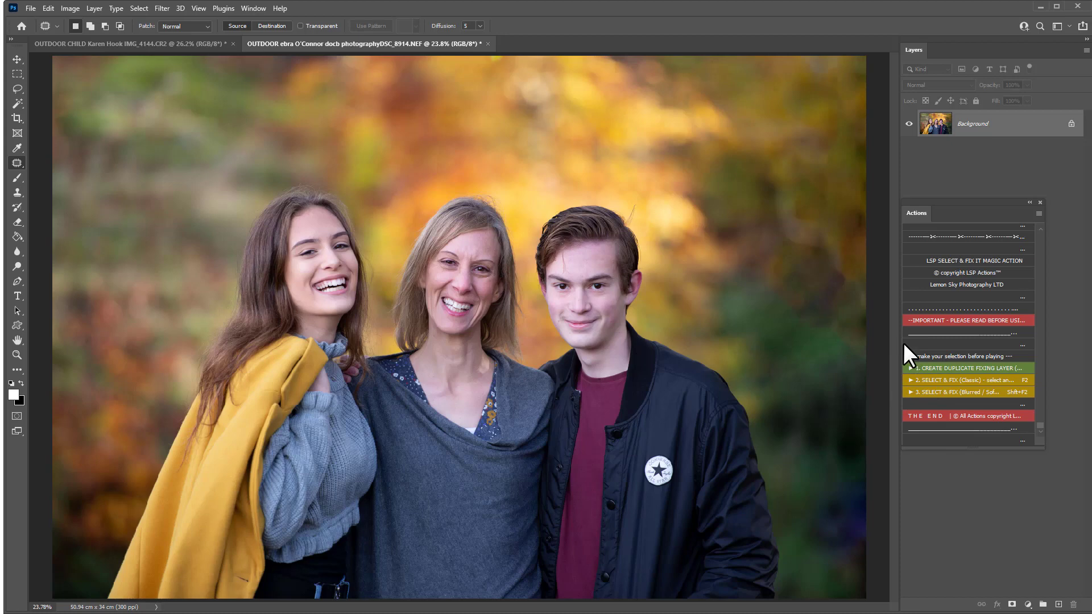
Create a duplicate fixing layer and outline the stray hair tuft sticking up from the young man's head with the Patch tool.
{"action": "left_click", "coordinate": [934, 367]}
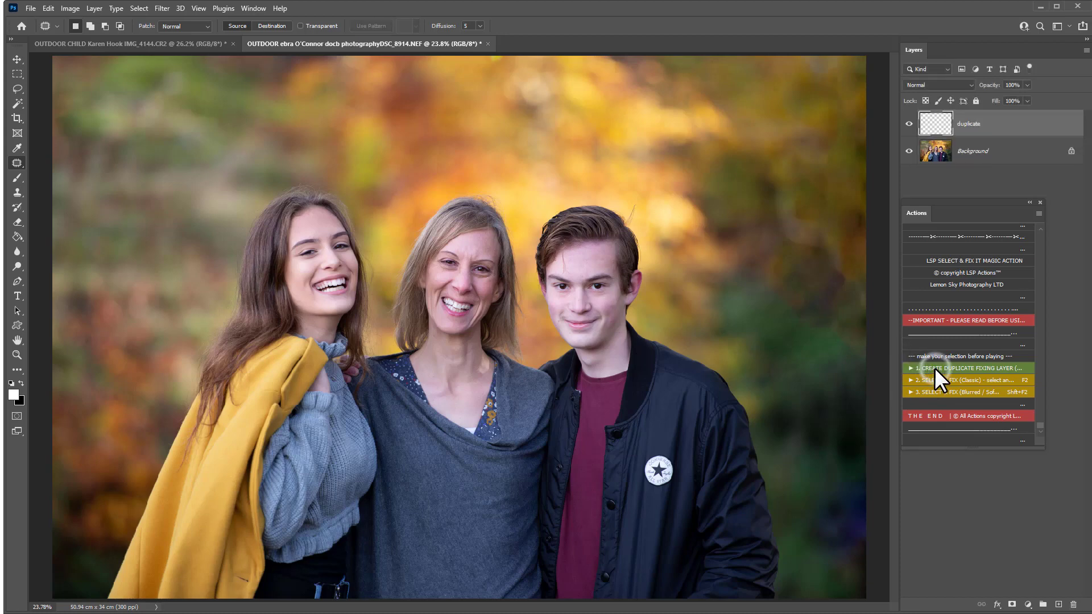
{"action": "key", "text": "z"}
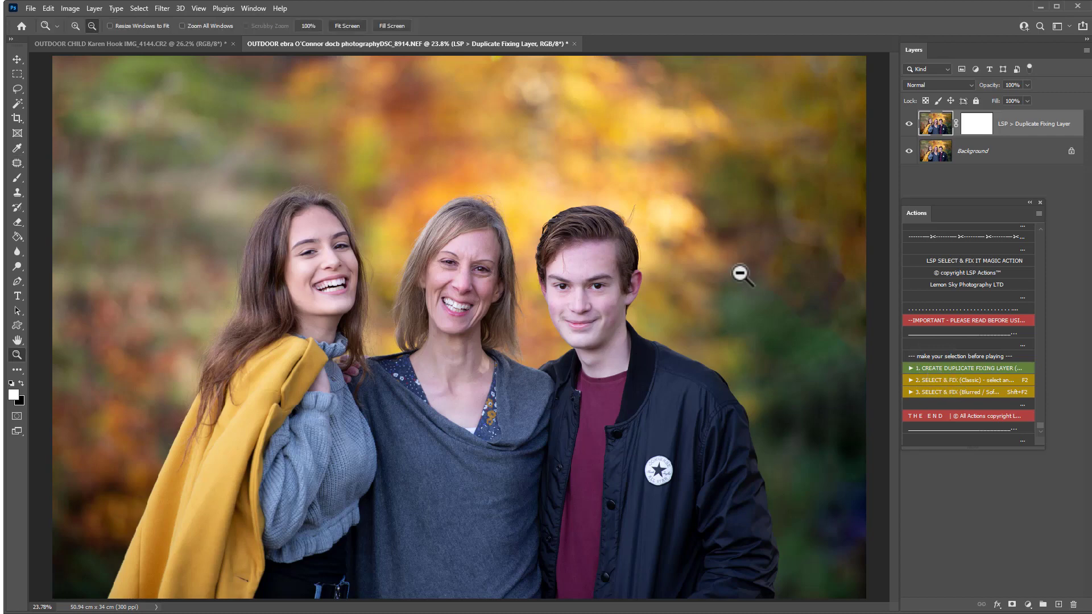
{"action": "left_click", "coordinate": [623, 215]}
{"action": "left_click", "coordinate": [626, 224]}
{"action": "left_click", "coordinate": [612, 233]}
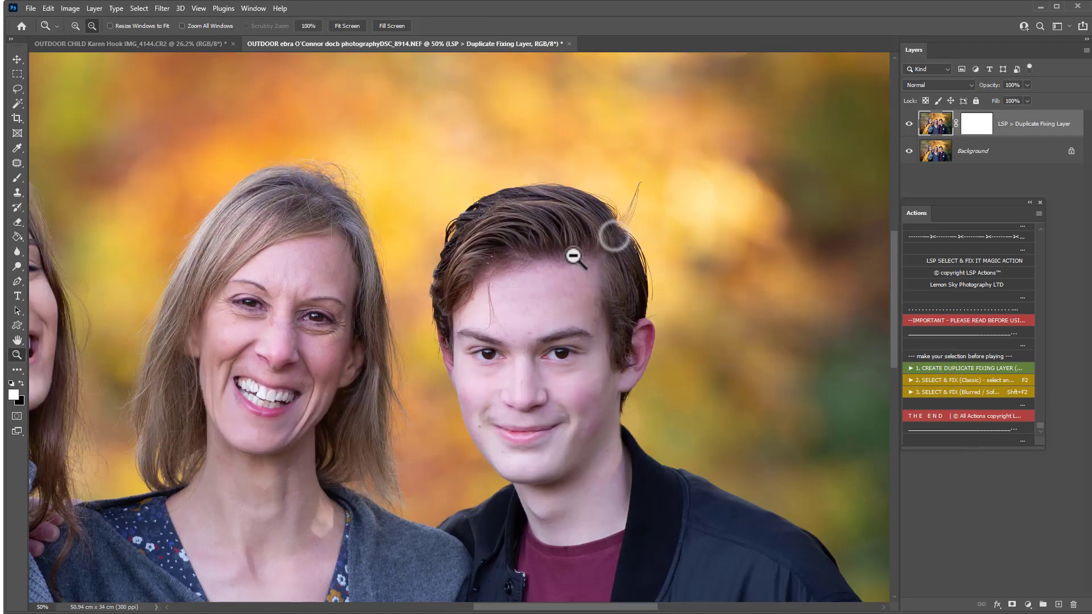
{"action": "left_click", "coordinate": [505, 291]}
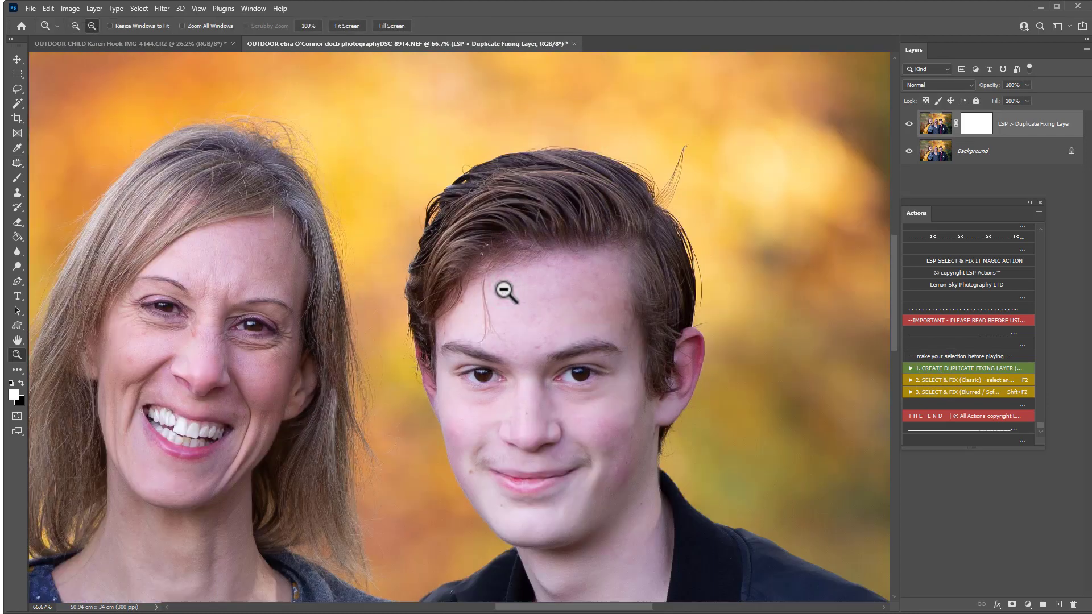
{"action": "left_click", "coordinate": [17, 163]}
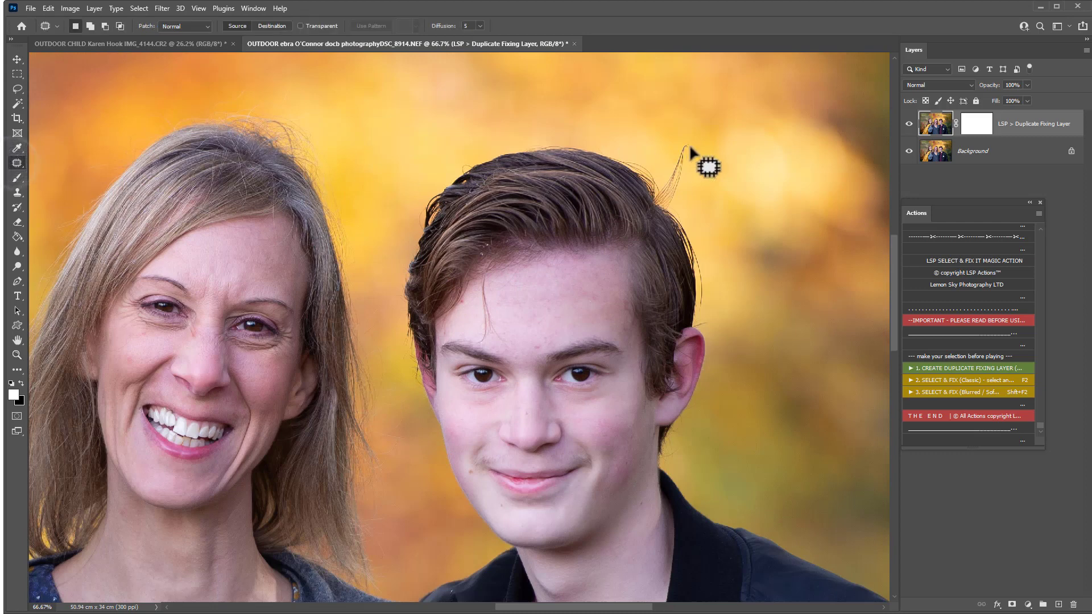
{"action": "mouse_move", "coordinate": [678, 205]}
{"action": "left_mouse_down"}
{"action": "mouse_move", "coordinate": [663, 216]}
{"action": "mouse_move", "coordinate": [685, 149]}
{"action": "left_mouse_up"}
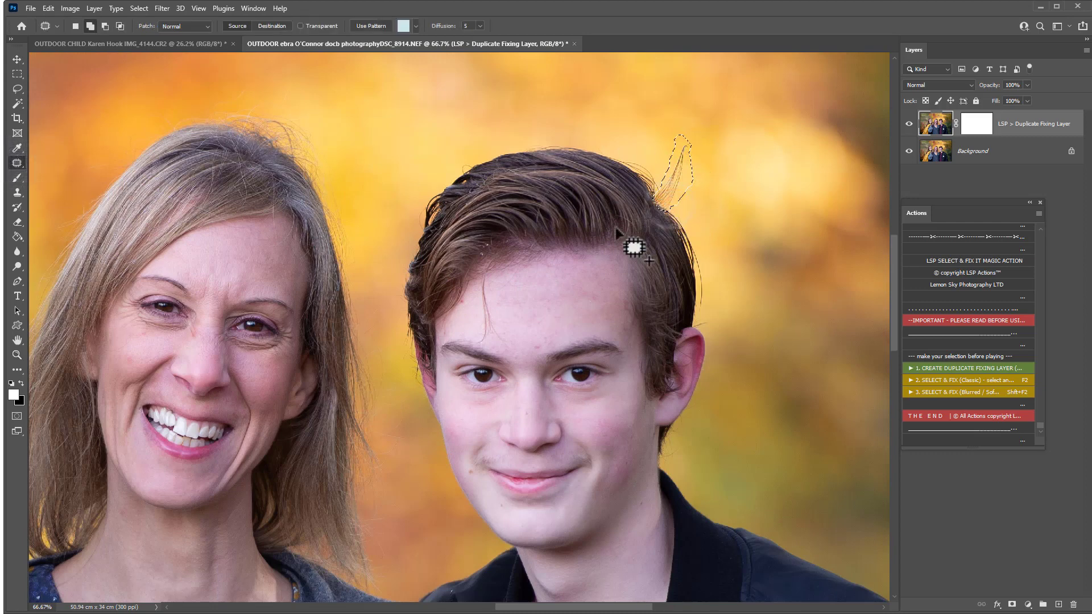
Add the loose strands and blemishes on the young man's forehead and the flyaway hair atop his head to the selection.
{"action": "mouse_move", "coordinate": [482, 344]}
{"action": "left_mouse_down"}
{"action": "mouse_move", "coordinate": [489, 252]}
{"action": "mouse_move", "coordinate": [477, 266]}
{"action": "mouse_move", "coordinate": [488, 243]}
{"action": "left_mouse_up"}
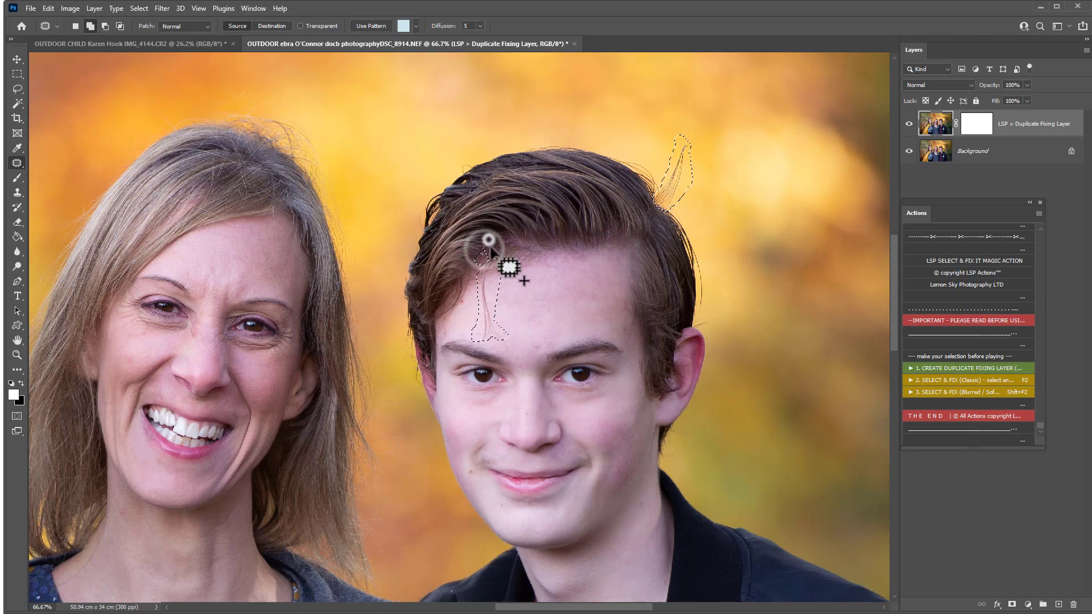
{"action": "left_click_drag", "start_coordinate": [467, 295], "coordinate": [464, 296]}
{"action": "mouse_move", "coordinate": [541, 335]}
{"action": "left_mouse_down"}
{"action": "mouse_move", "coordinate": [525, 353]}
{"action": "mouse_move", "coordinate": [540, 336]}
{"action": "left_mouse_up"}
{"action": "mouse_move", "coordinate": [475, 465]}
{"action": "left_mouse_down"}
{"action": "mouse_move", "coordinate": [461, 470]}
{"action": "mouse_move", "coordinate": [475, 466]}
{"action": "left_mouse_up"}
{"action": "key", "text": "ctrl+z"}
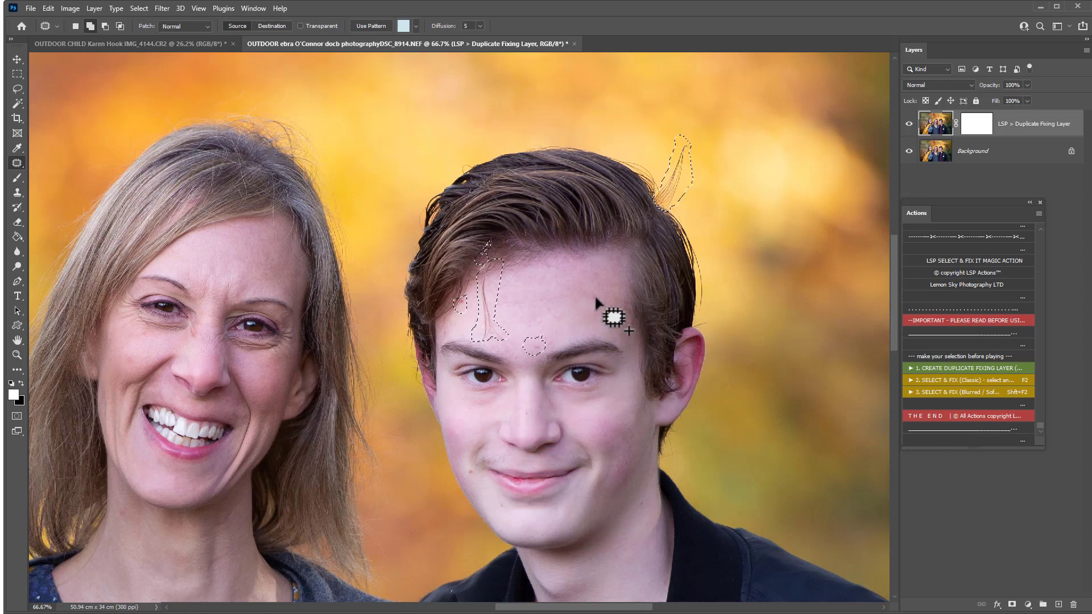
{"action": "mouse_move", "coordinate": [597, 293]}
{"action": "left_mouse_down"}
{"action": "mouse_move", "coordinate": [544, 293]}
{"action": "mouse_move", "coordinate": [556, 307]}
{"action": "left_mouse_up"}
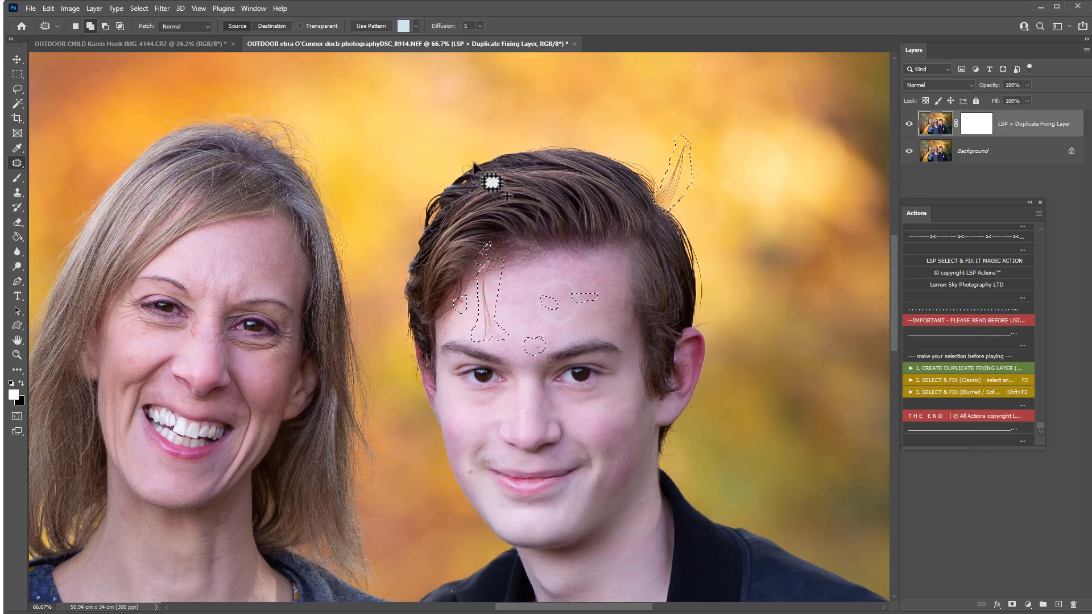
{"action": "mouse_move", "coordinate": [473, 164]}
{"action": "left_mouse_down"}
{"action": "mouse_move", "coordinate": [457, 169]}
{"action": "mouse_move", "coordinate": [474, 164]}
{"action": "left_mouse_up"}
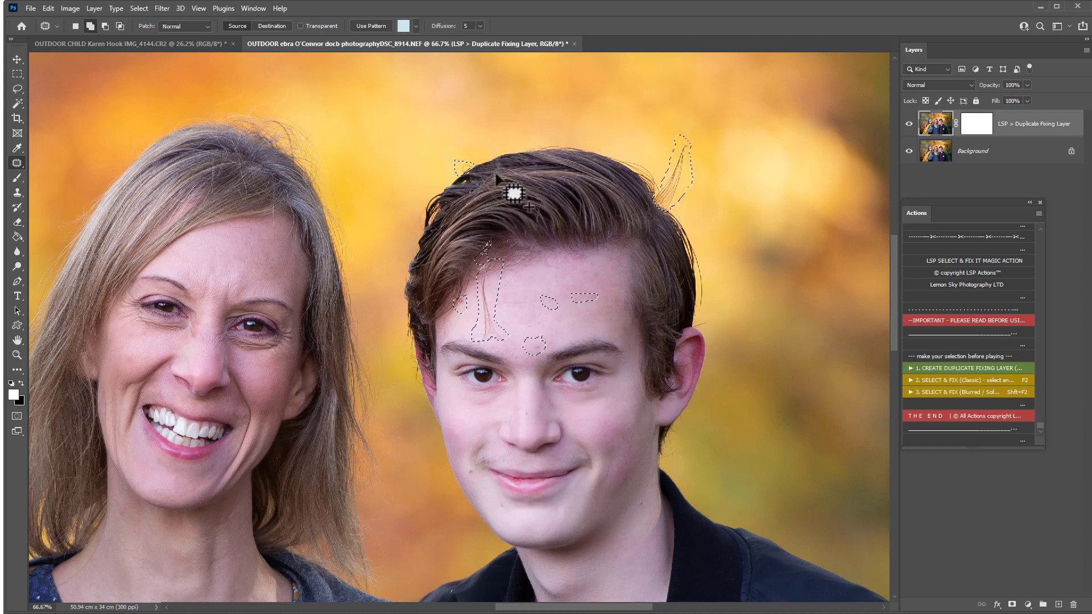
Run SELECT & FIX (Classic) on the outlined hair and blemishes and compare the young man before and after.
{"action": "left_click", "coordinate": [976, 379]}
{"action": "left_click", "coordinate": [908, 124]}
{"action": "left_click", "coordinate": [909, 124]}
{"action": "left_click", "coordinate": [908, 124]}
{"action": "left_click", "coordinate": [909, 123]}
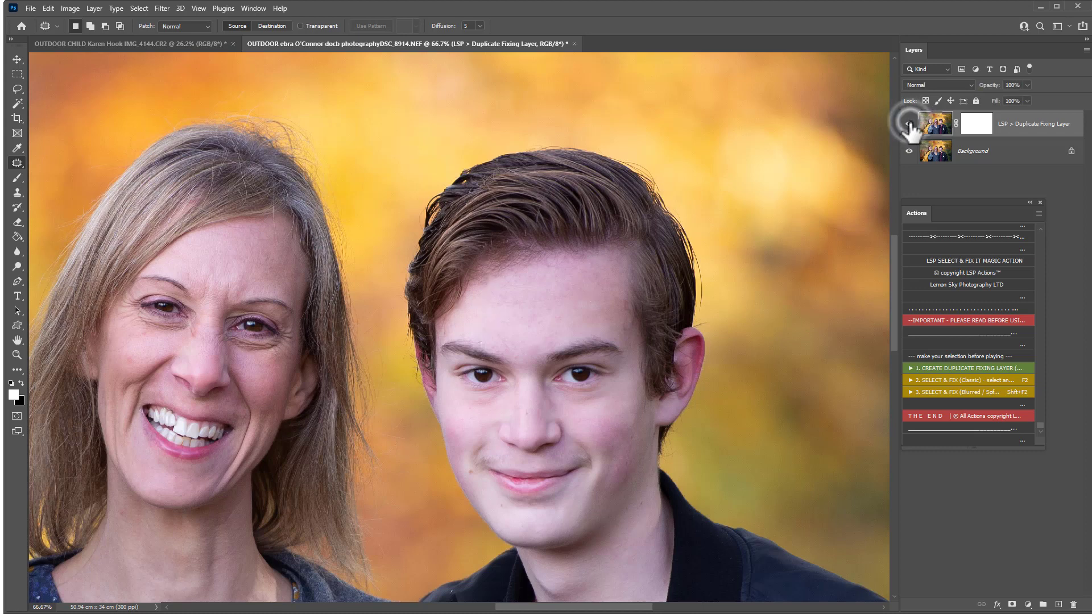
Outline the flyaway hairs above the middle woman's head and remove them with SELECT & FIX (Classic).
{"action": "left_click_drag", "start_coordinate": [578, 607], "coordinate": [546, 608]}
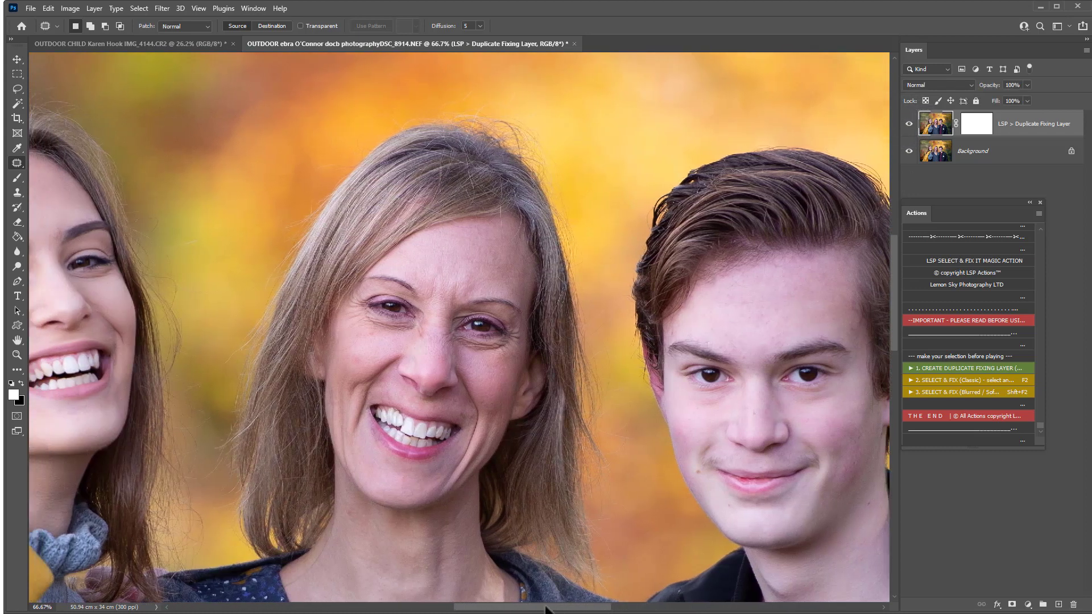
{"action": "left_click", "coordinate": [937, 122]}
{"action": "mouse_move", "coordinate": [545, 147]}
{"action": "left_mouse_down"}
{"action": "mouse_move", "coordinate": [547, 180]}
{"action": "mouse_move", "coordinate": [491, 141]}
{"action": "mouse_move", "coordinate": [438, 124]}
{"action": "mouse_move", "coordinate": [438, 112]}
{"action": "mouse_move", "coordinate": [472, 104]}
{"action": "mouse_move", "coordinate": [542, 127]}
{"action": "left_mouse_up"}
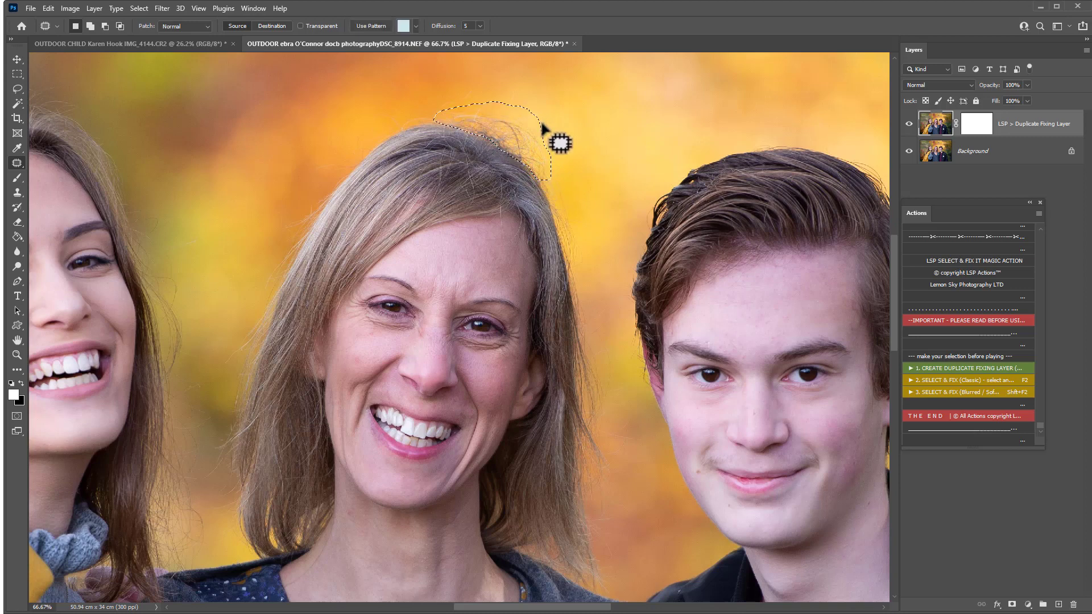
{"action": "left_click", "coordinate": [936, 380]}
Compare the middle woman's hairline with the fixing layer shown and hidden.
{"action": "left_click", "coordinate": [909, 124]}
{"action": "left_click", "coordinate": [909, 124]}
{"action": "left_click", "coordinate": [908, 123]}
{"action": "left_click", "coordinate": [909, 123]}
{"action": "left_click", "coordinate": [908, 123]}
{"action": "left_click", "coordinate": [908, 124]}
{"action": "left_click", "coordinate": [909, 123]}
{"action": "left_click", "coordinate": [909, 124]}
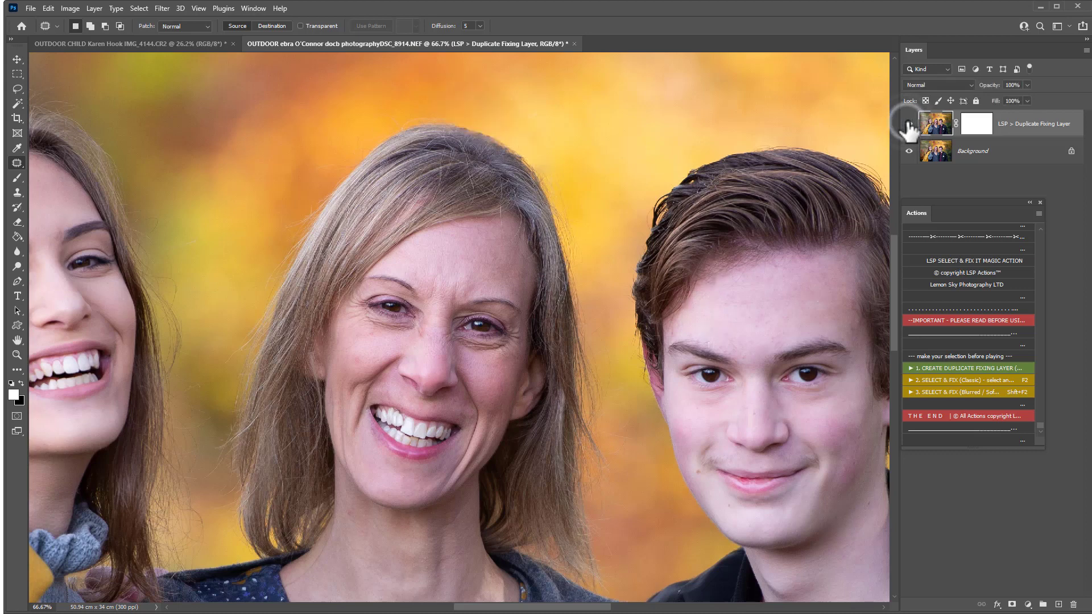
Create a second duplicate fixing layer and smooth the lines under and beside the middle woman's eye with SELECT & FIX (Classic).
{"action": "left_click_drag", "start_coordinate": [507, 603], "coordinate": [531, 606]}
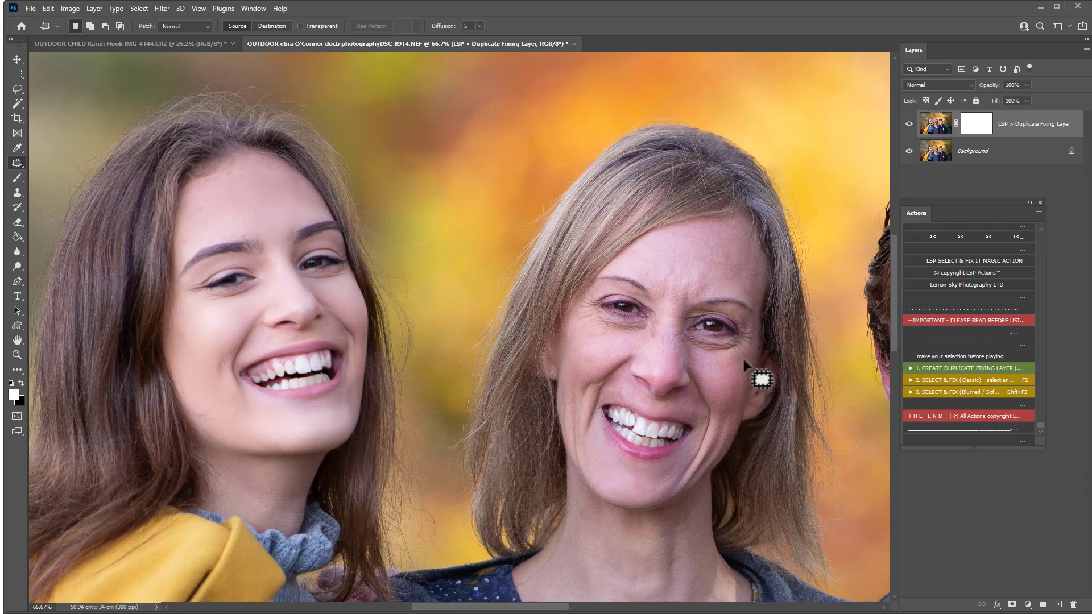
{"action": "left_click", "coordinate": [936, 368]}
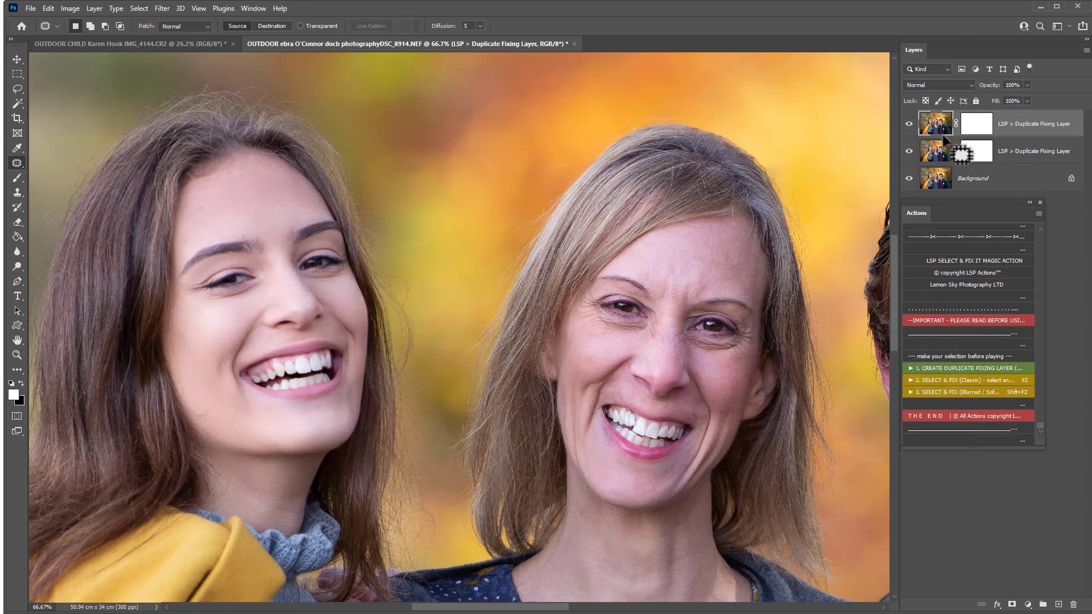
{"action": "mouse_move", "coordinate": [653, 323]}
{"action": "left_mouse_down"}
{"action": "mouse_move", "coordinate": [634, 341]}
{"action": "mouse_move", "coordinate": [603, 339]}
{"action": "mouse_move", "coordinate": [587, 314]}
{"action": "mouse_move", "coordinate": [621, 313]}
{"action": "mouse_move", "coordinate": [616, 337]}
{"action": "mouse_move", "coordinate": [600, 323]}
{"action": "mouse_move", "coordinate": [606, 315]}
{"action": "mouse_move", "coordinate": [653, 324]}
{"action": "left_mouse_up"}
{"action": "left_click", "coordinate": [930, 379]}
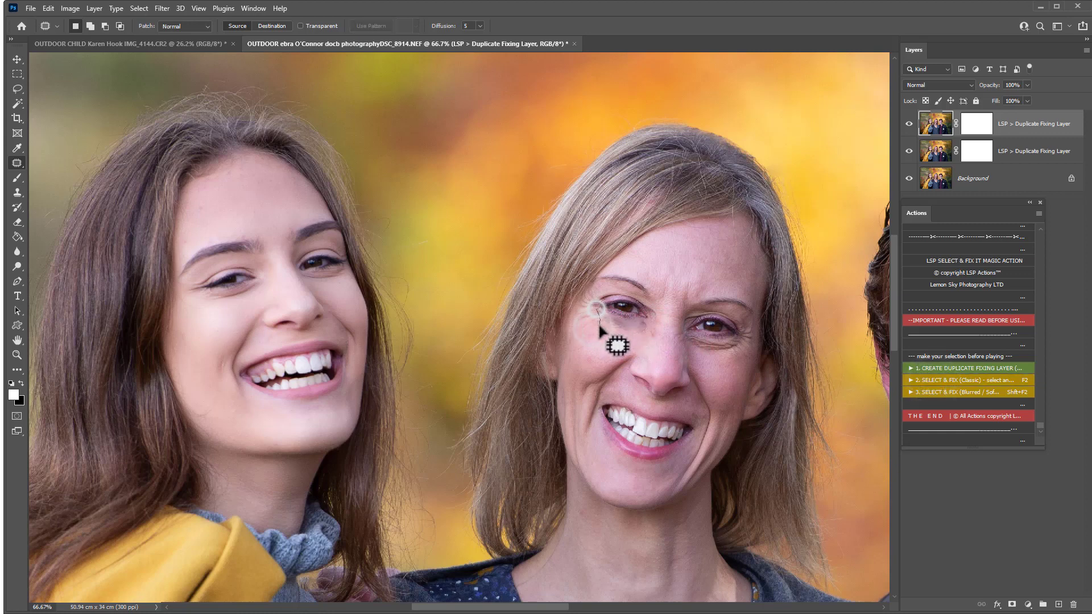
{"action": "mouse_move", "coordinate": [575, 311]}
{"action": "left_mouse_down"}
{"action": "mouse_move", "coordinate": [647, 325]}
{"action": "mouse_move", "coordinate": [629, 339]}
{"action": "mouse_move", "coordinate": [586, 322]}
{"action": "left_mouse_up"}
{"action": "left_click", "coordinate": [933, 380]}
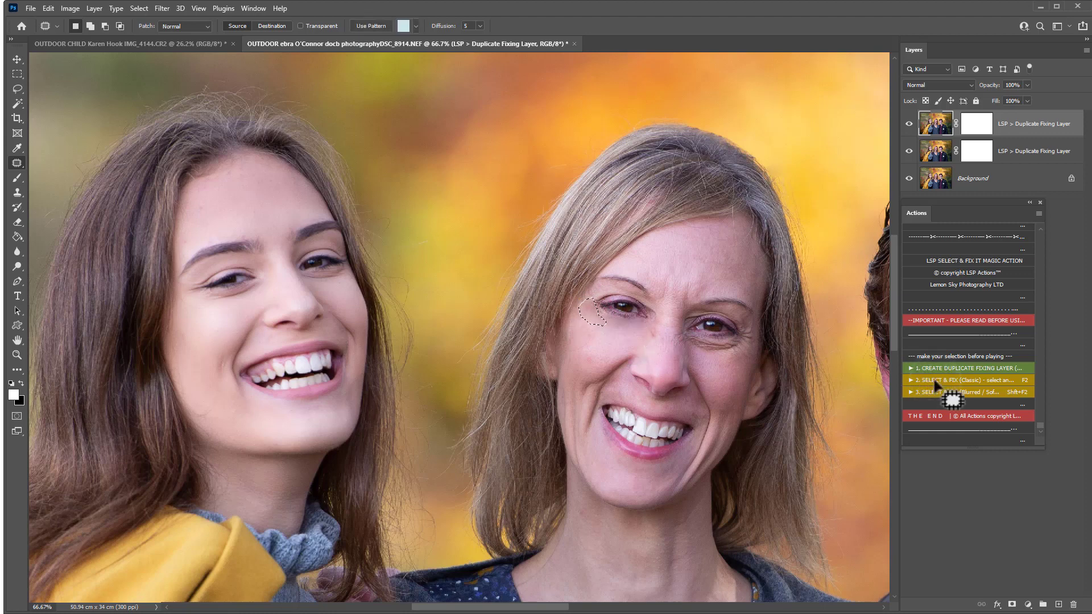
{"action": "left_click", "coordinate": [926, 380]}
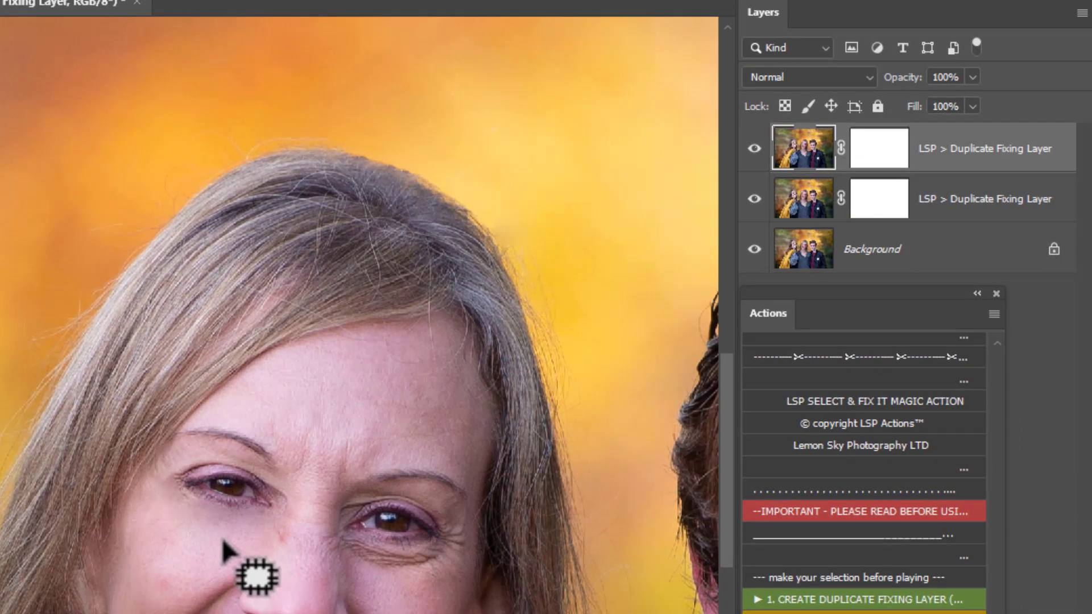
Set the top fixing layer's opacity to 52% and compare the woman's eye area with that layer shown and hidden.
{"action": "left_click", "coordinate": [969, 76]}
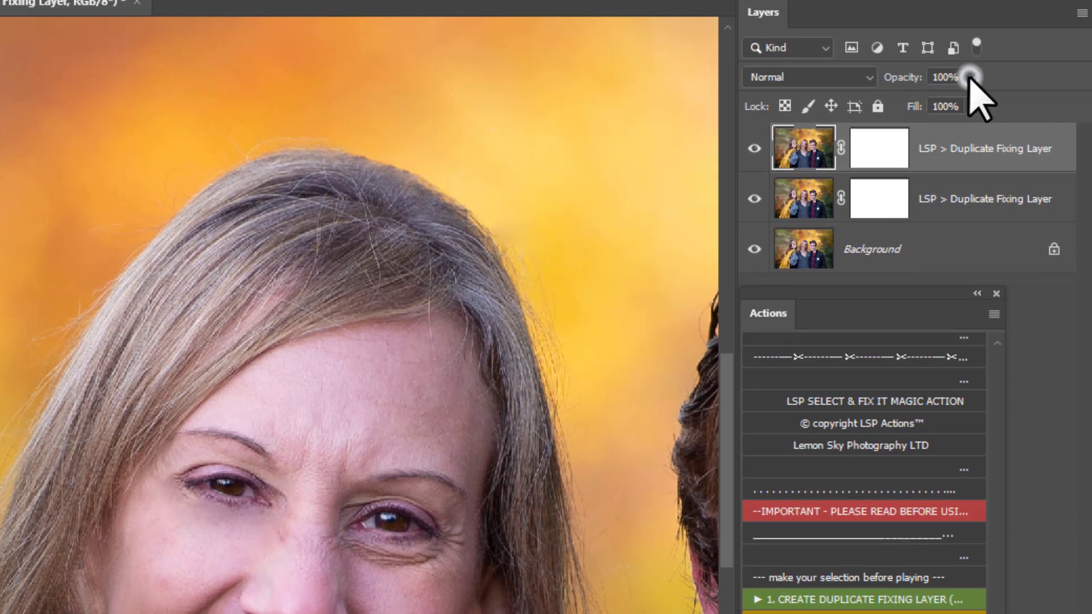
{"action": "left_click_drag", "start_coordinate": [973, 102], "coordinate": [926, 103]}
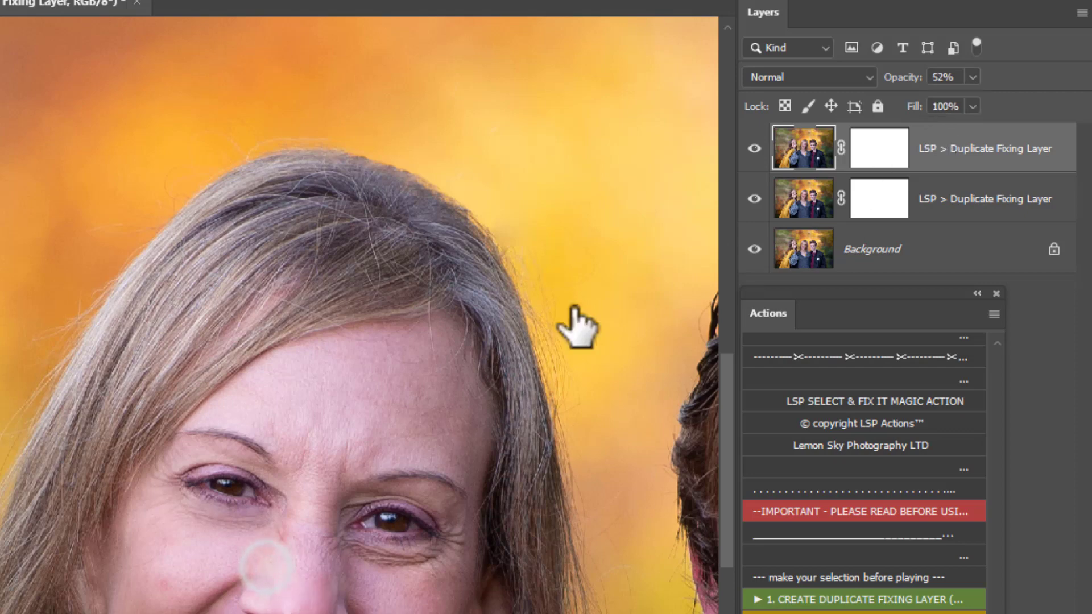
{"action": "left_click", "coordinate": [755, 149]}
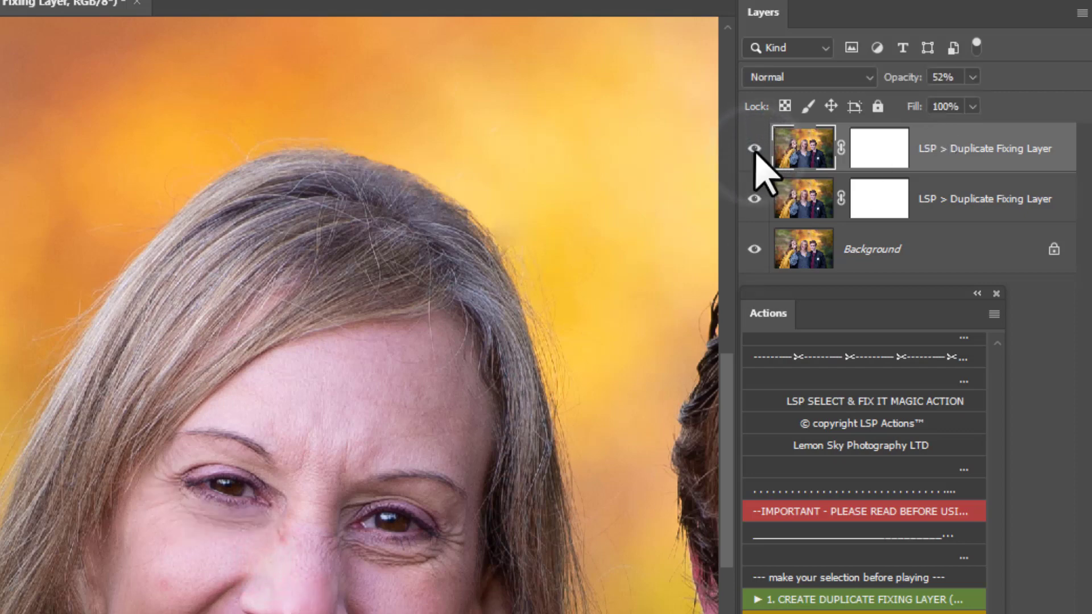
{"action": "left_click", "coordinate": [755, 149]}
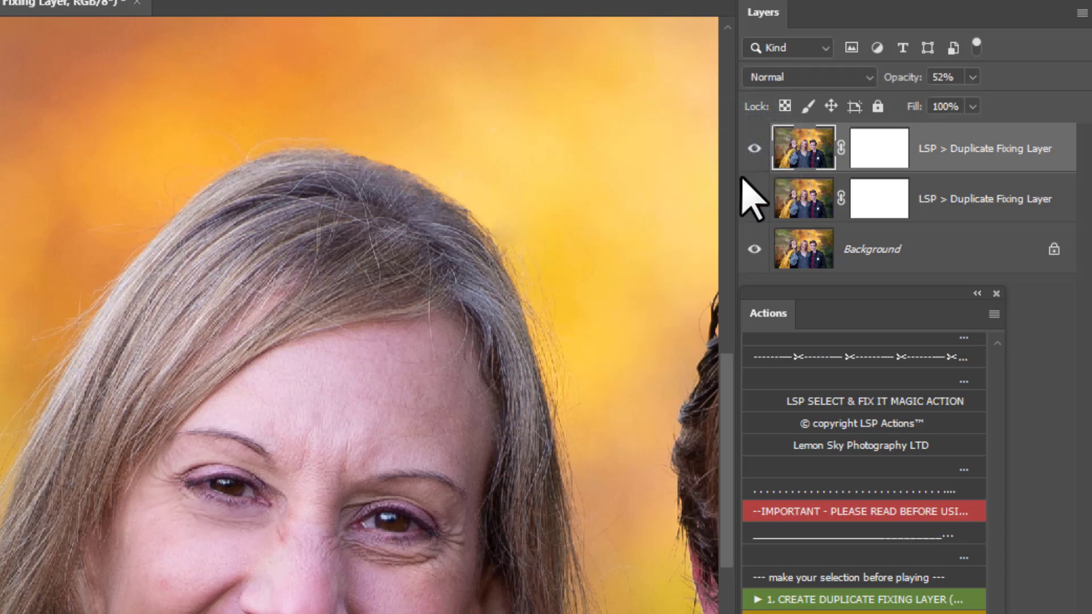
{"action": "left_click", "coordinate": [755, 149]}
{"action": "left_click", "coordinate": [755, 149]}
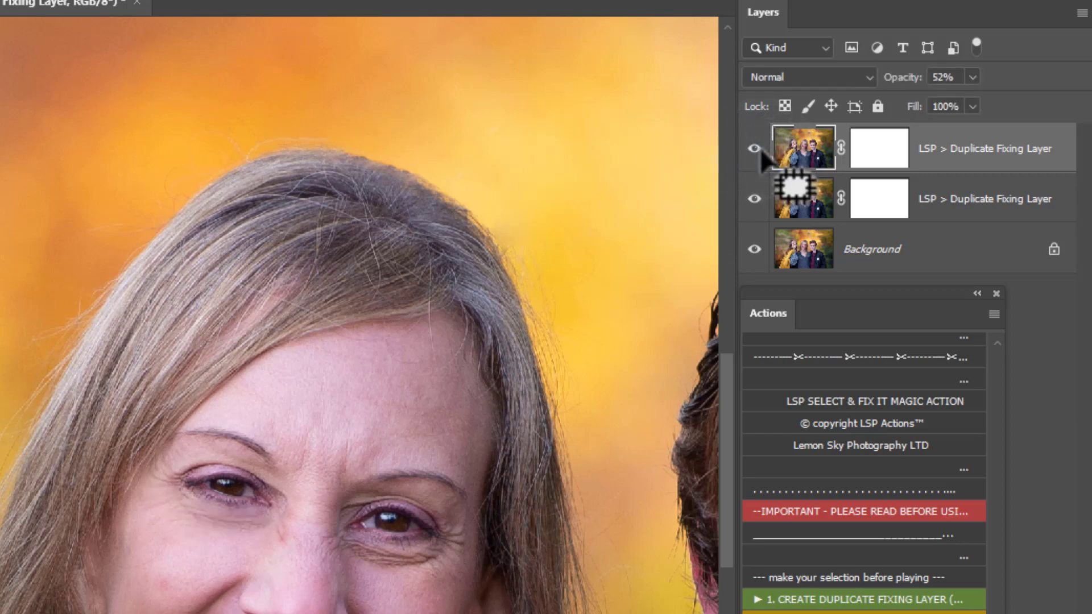
{"action": "left_click", "coordinate": [757, 149]}
{"action": "left_click", "coordinate": [756, 149]}
{"action": "left_click", "coordinate": [757, 148]}
{"action": "left_click", "coordinate": [757, 149]}
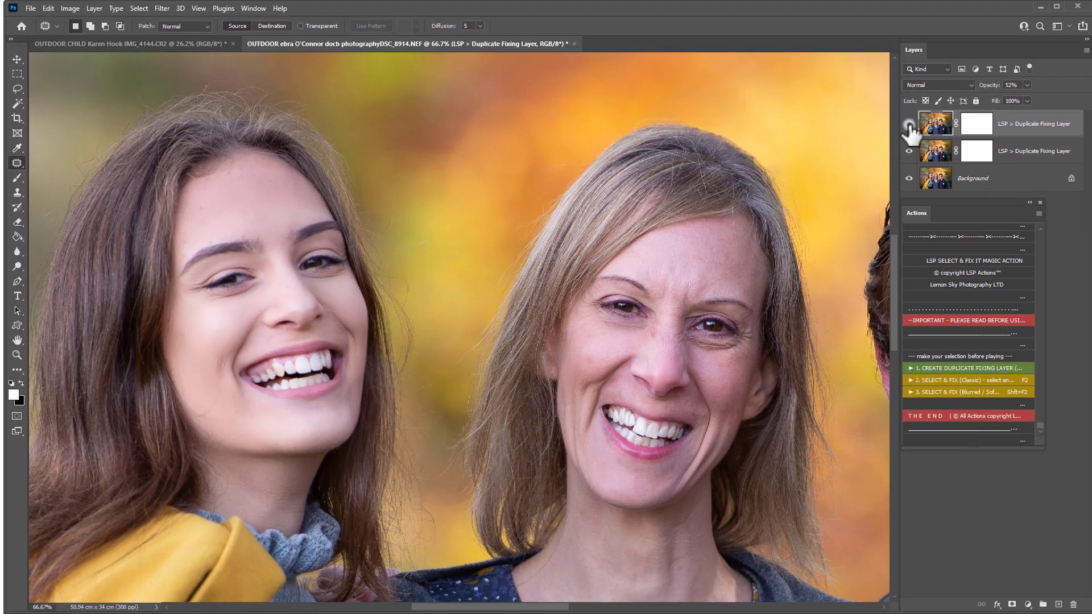
{"action": "left_click", "coordinate": [909, 125]}
{"action": "left_click", "coordinate": [910, 125]}
Add two more duplicate fixing layers and hide them to compare the retouch on the 52% opacity layer beneath.
{"action": "left_click", "coordinate": [936, 367]}
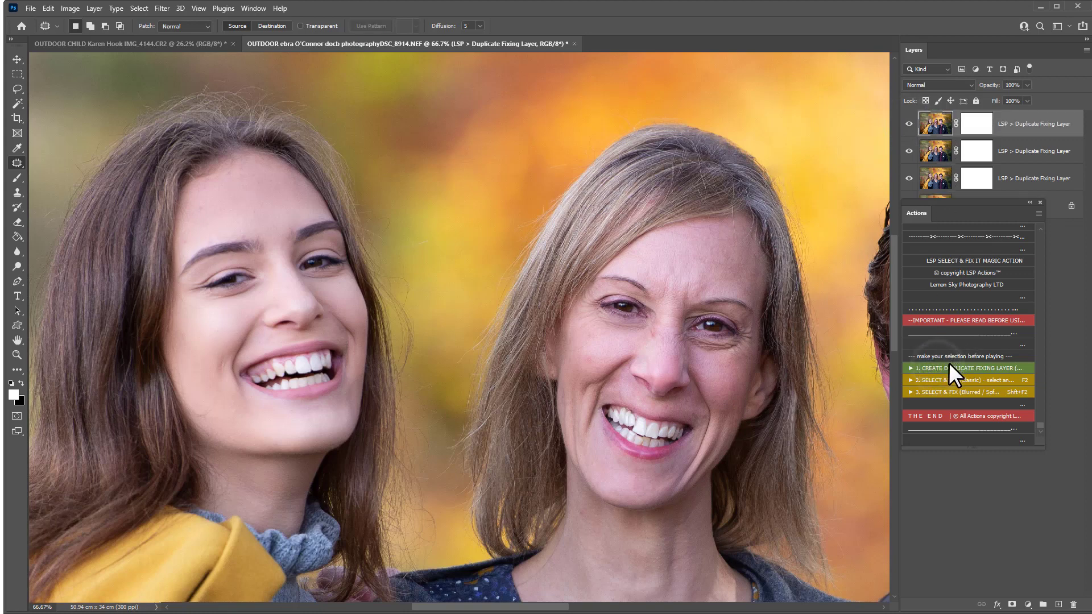
{"action": "left_click_drag", "start_coordinate": [961, 209], "coordinate": [952, 296]}
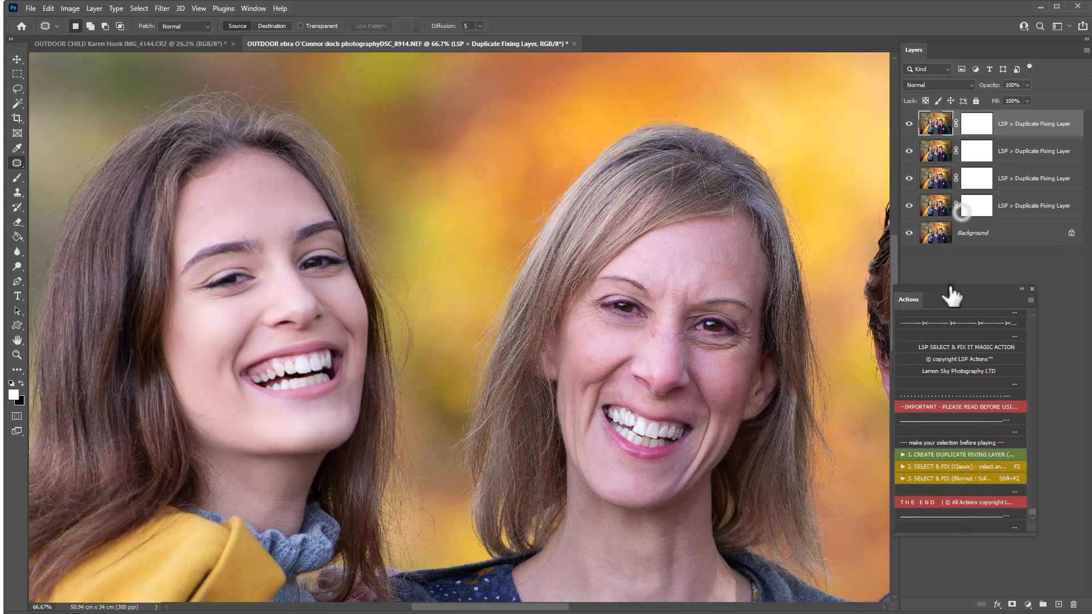
{"action": "left_click_drag", "start_coordinate": [909, 124], "coordinate": [908, 156]}
{"action": "left_click", "coordinate": [933, 187]}
{"action": "left_click", "coordinate": [909, 178]}
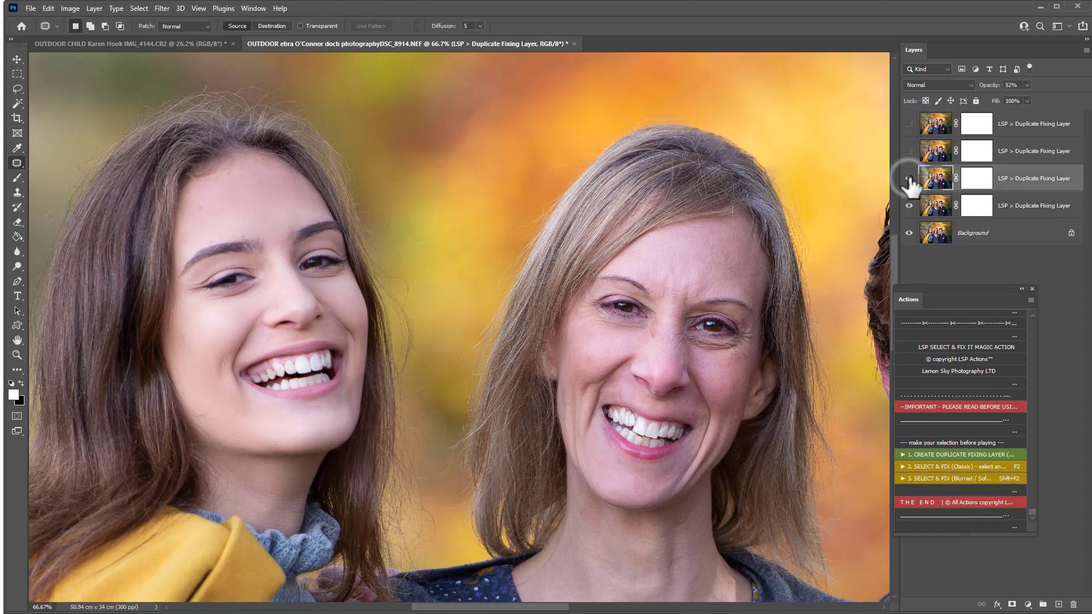
{"action": "left_click", "coordinate": [908, 178]}
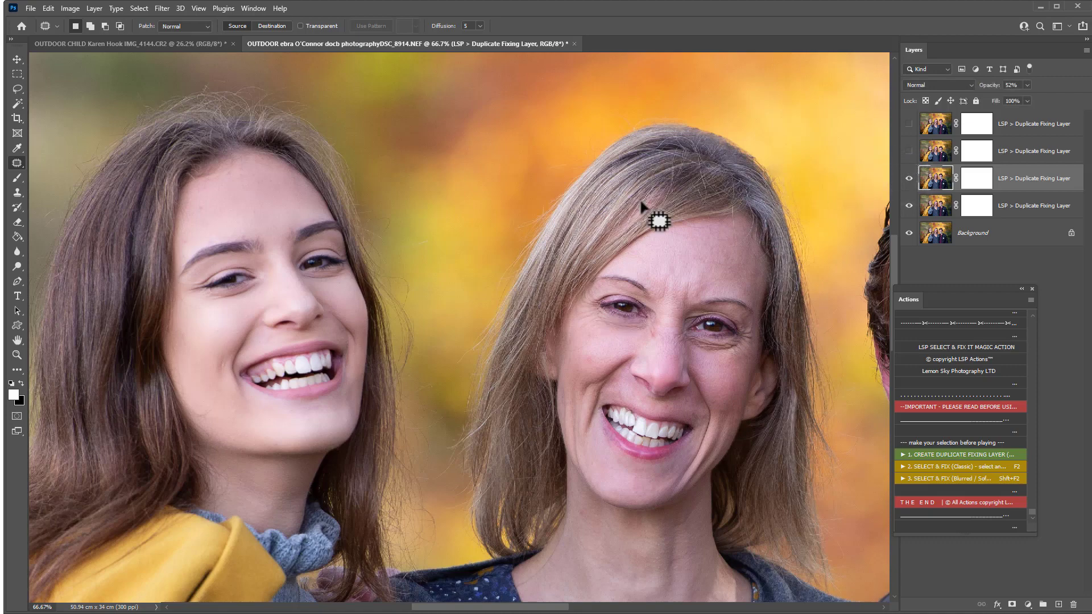
Move the open photos out of the workspace and minimize the editor to reveal the folder with the action file.
{"action": "left_click_drag", "start_coordinate": [590, 41], "coordinate": [0, 208]}
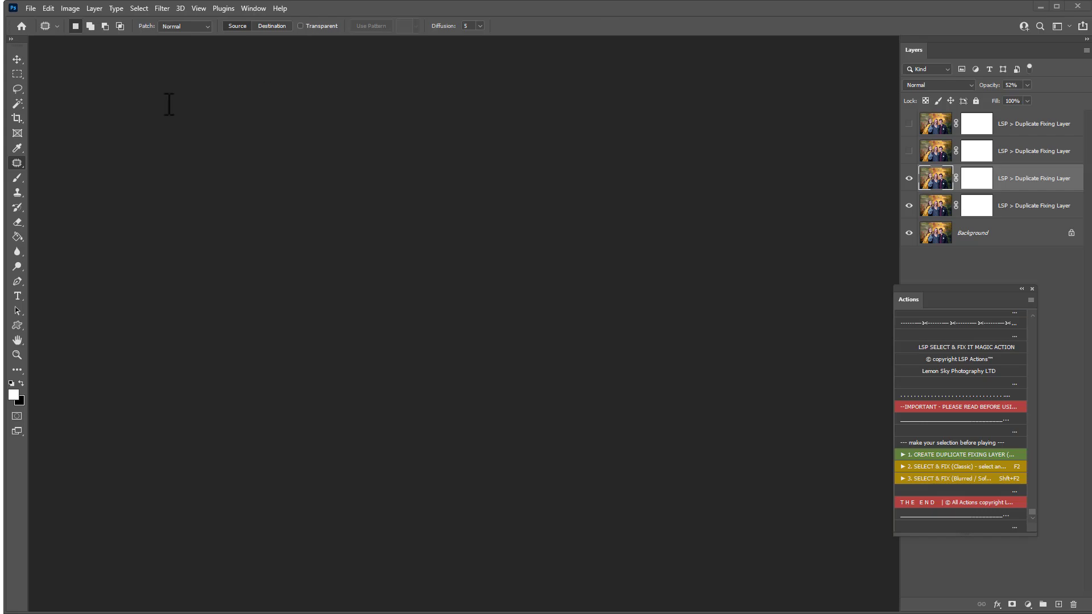
{"action": "left_click", "coordinate": [1041, 6]}
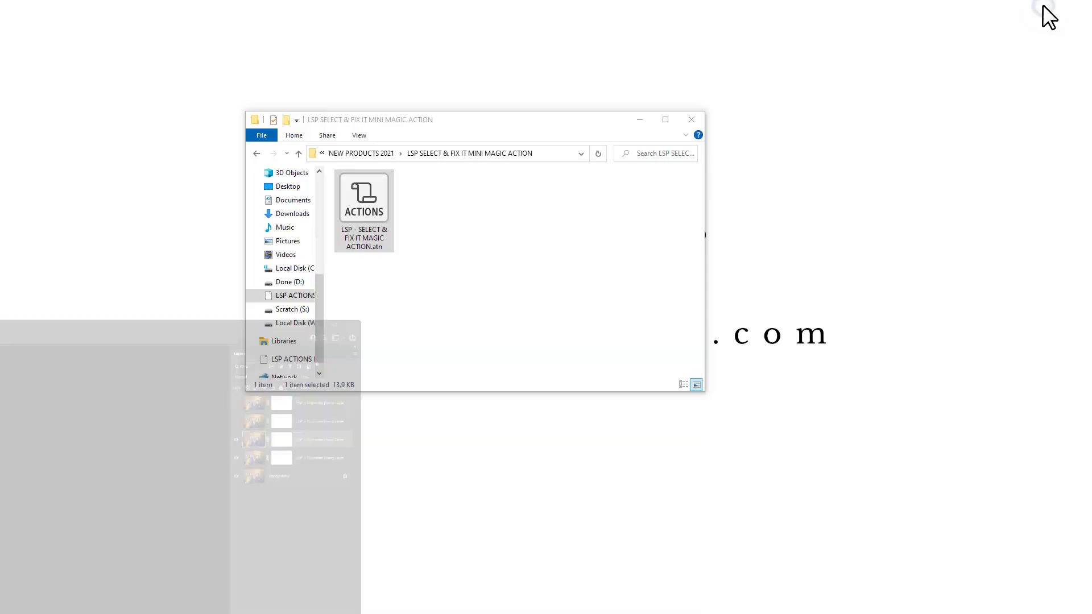